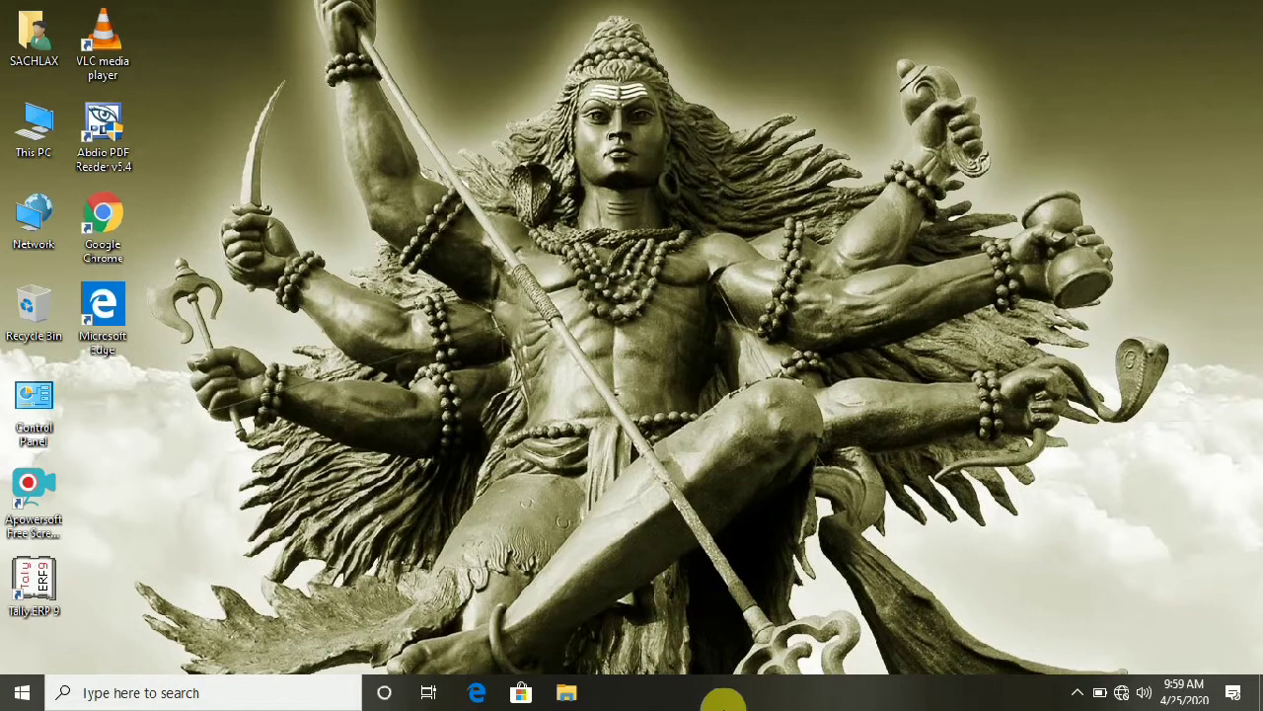
# Launch PowerPoint by running 'Powerpnt' from the Windows Run dialog
pyautogui.press('super+r')
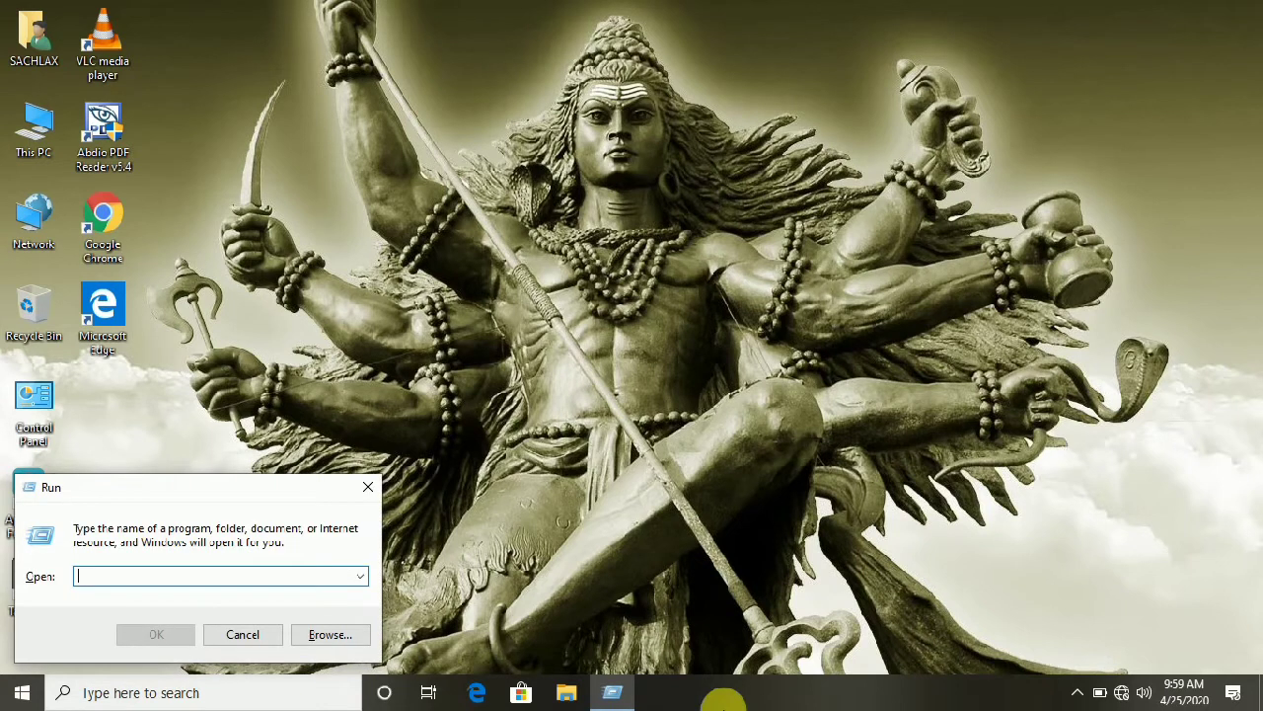
pyautogui.click(723, 699)
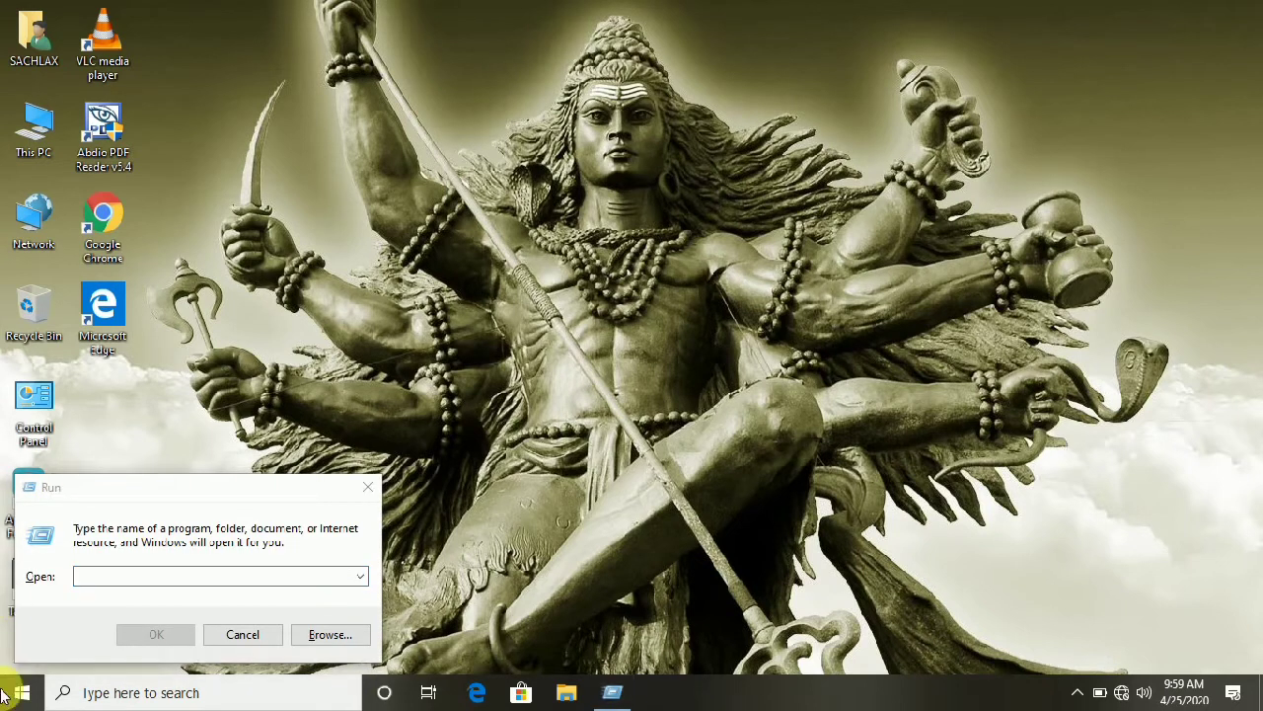
pyautogui.click(146, 493)
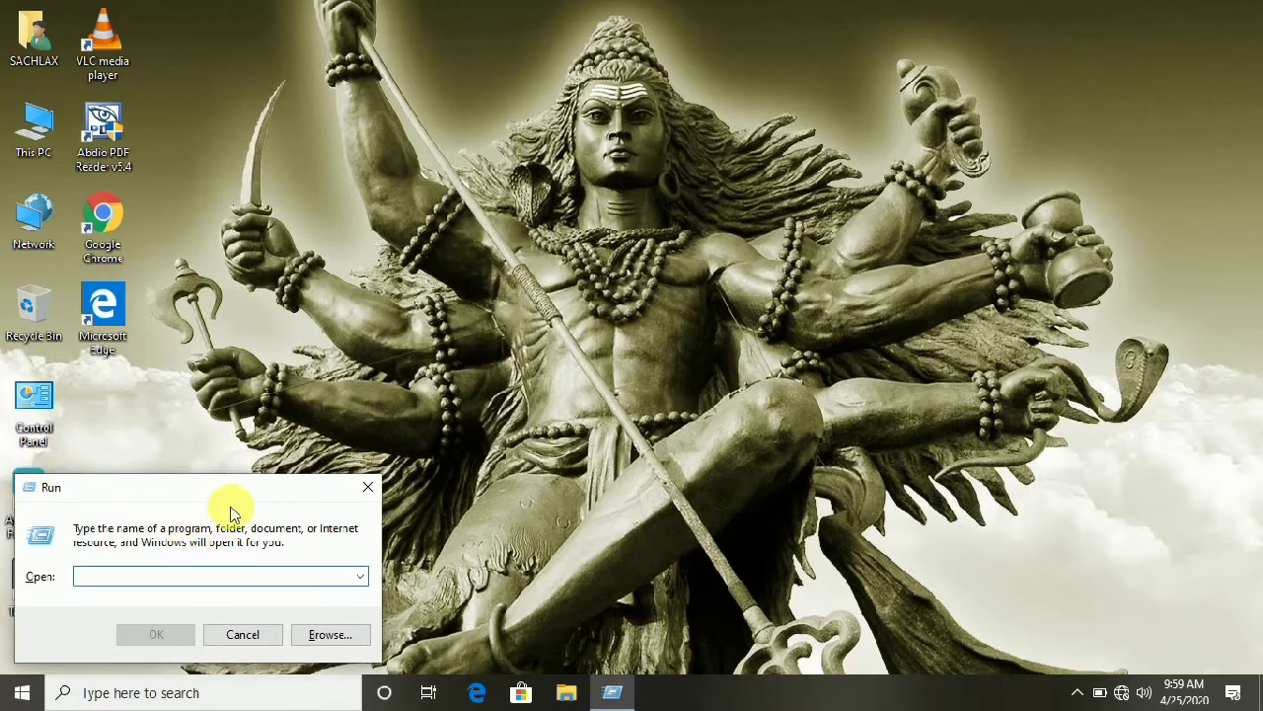
pyautogui.moveTo(224, 488); pyautogui.dragTo(212, 494)
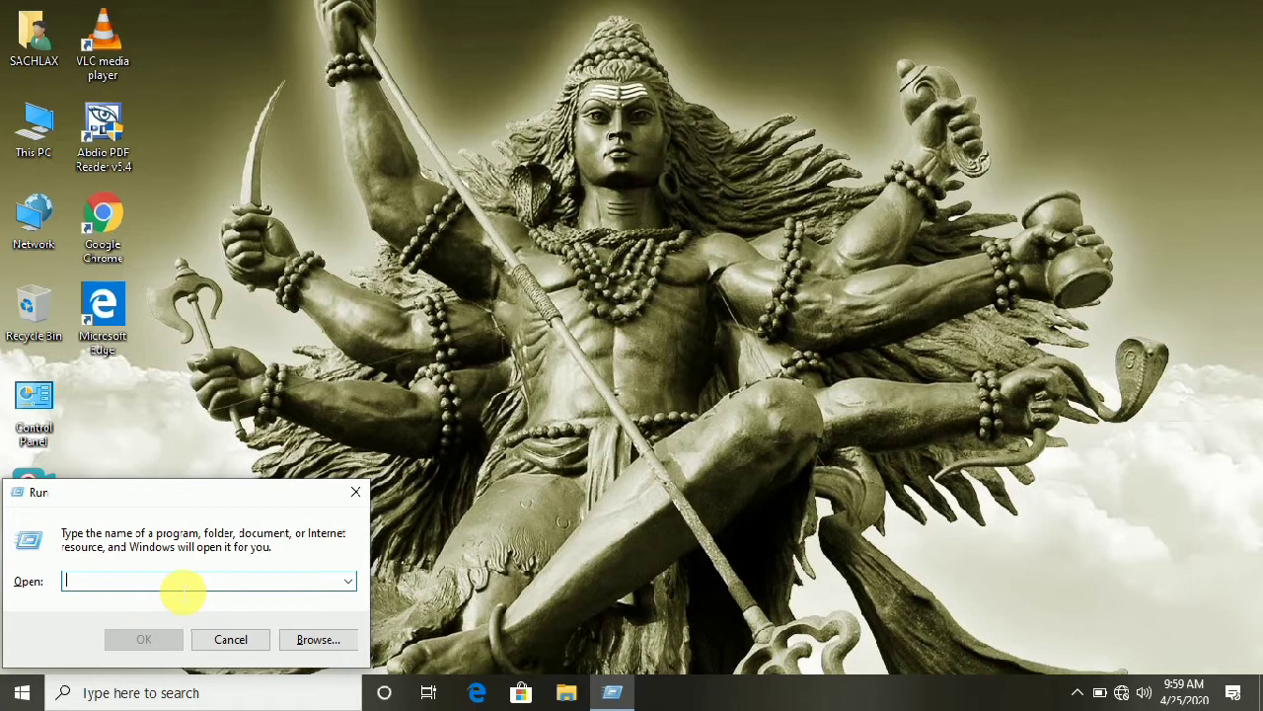
pyautogui.write('Poe')
pyautogui.press('BackSpace')
pyautogui.write('wer')
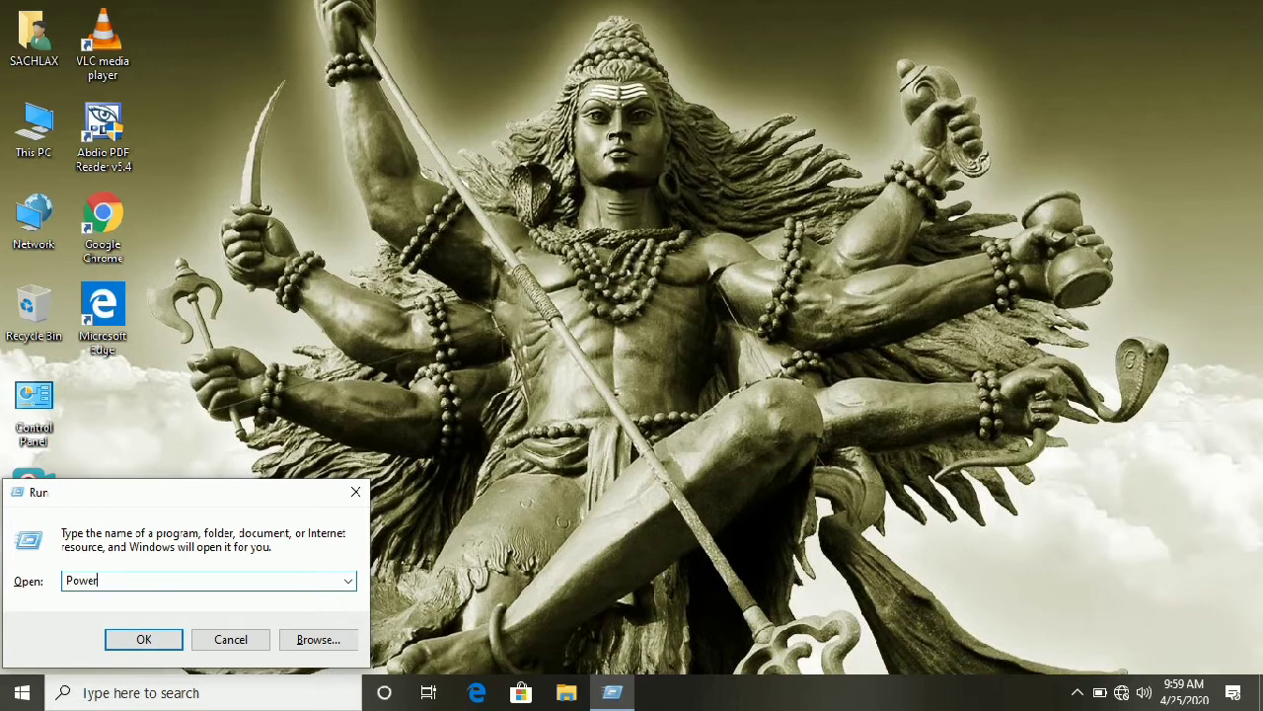
pyautogui.write('pnt')
pyautogui.click(145, 639)
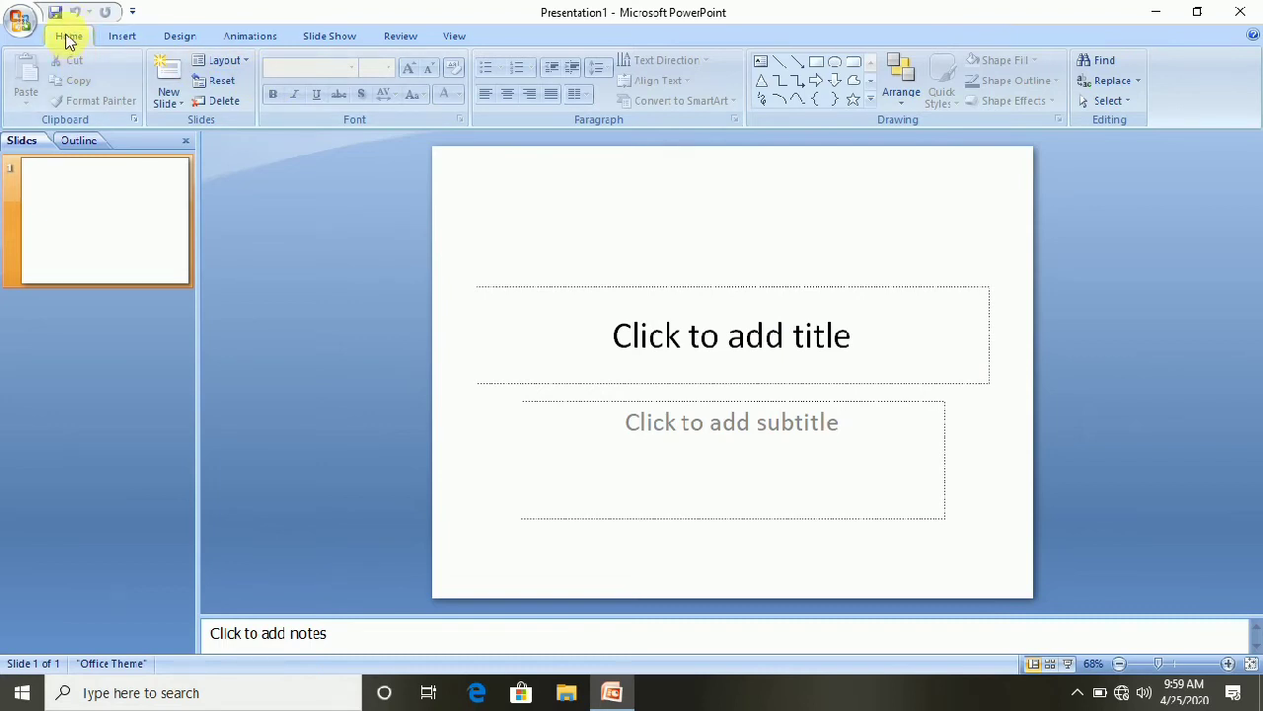
# Browse the Insert, Design, Animations, Slide Show, Review and View tabs, then open the Office menu's recent presentations
pyautogui.click(118, 35)
pyautogui.click(186, 35)
pyautogui.click(234, 36)
pyautogui.click(327, 36)
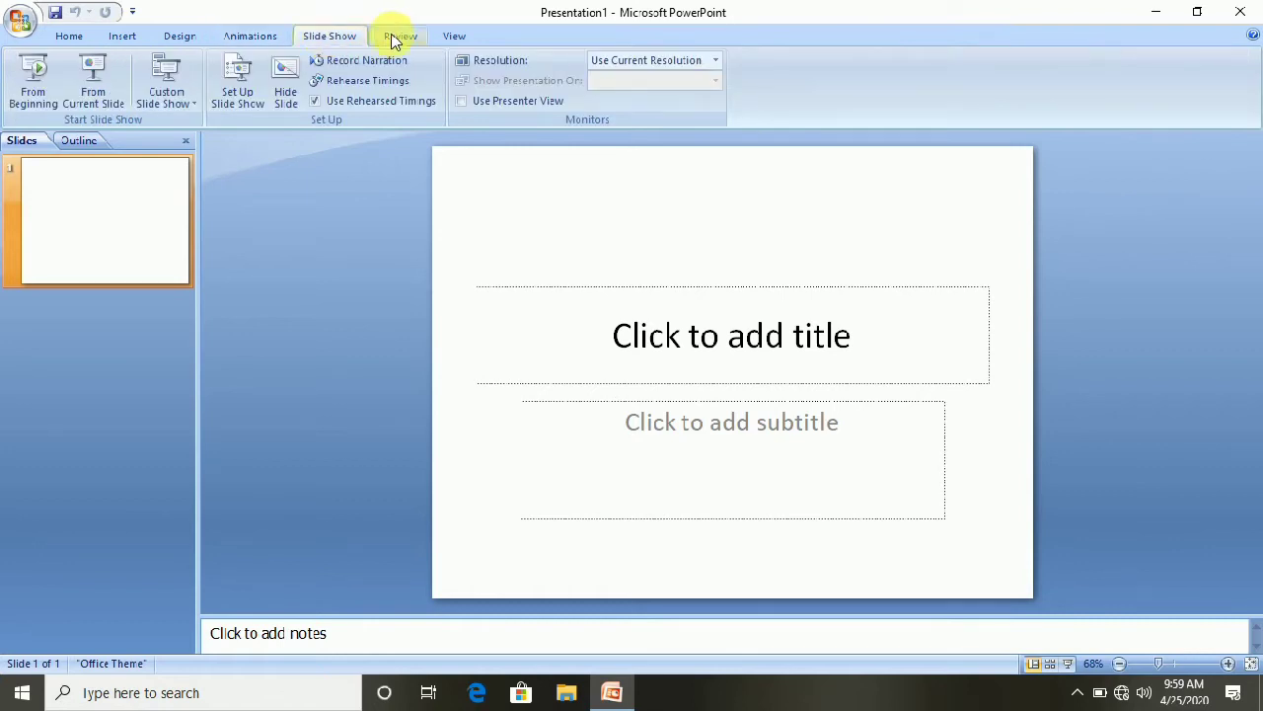
pyautogui.click(410, 37)
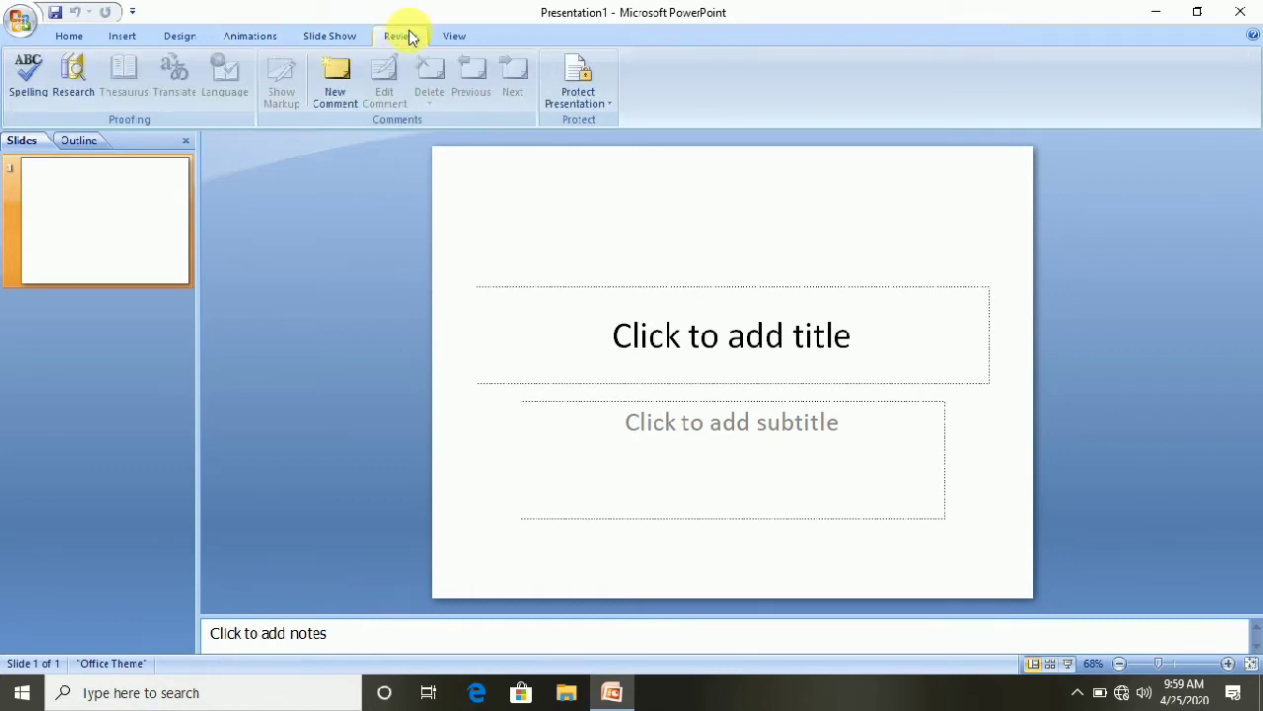
pyautogui.click(453, 36)
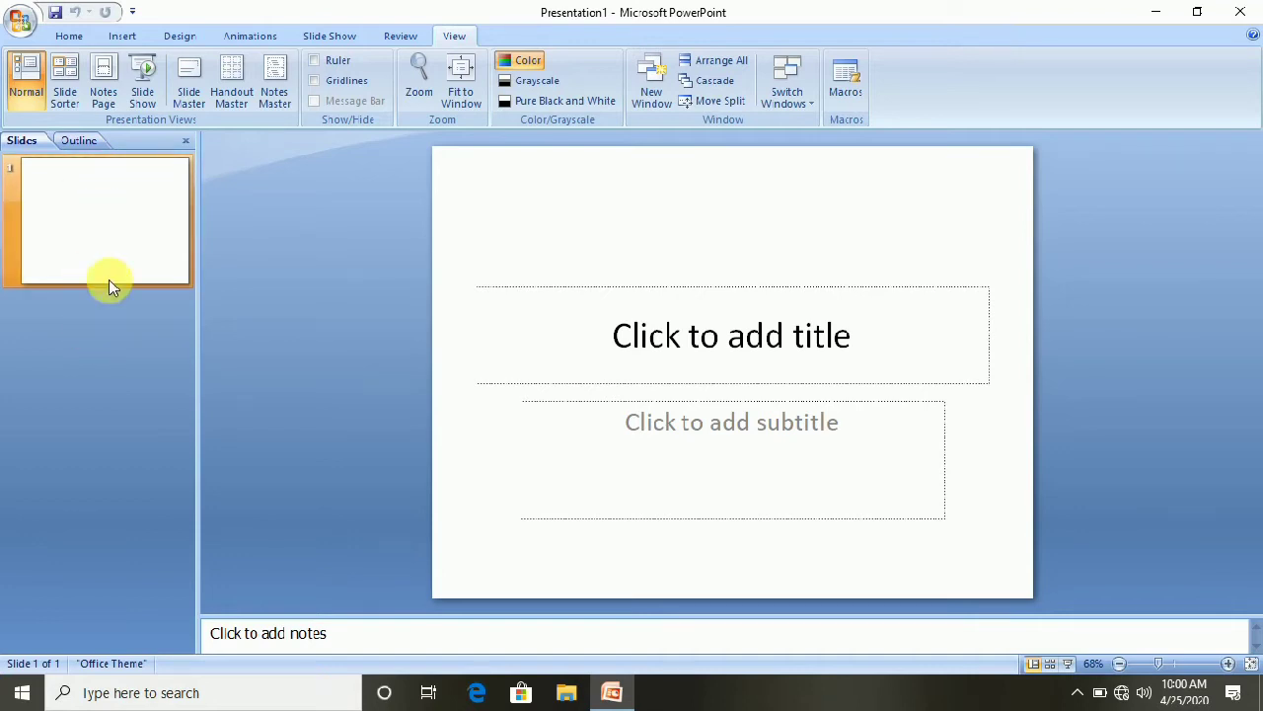
pyautogui.click(22, 21)
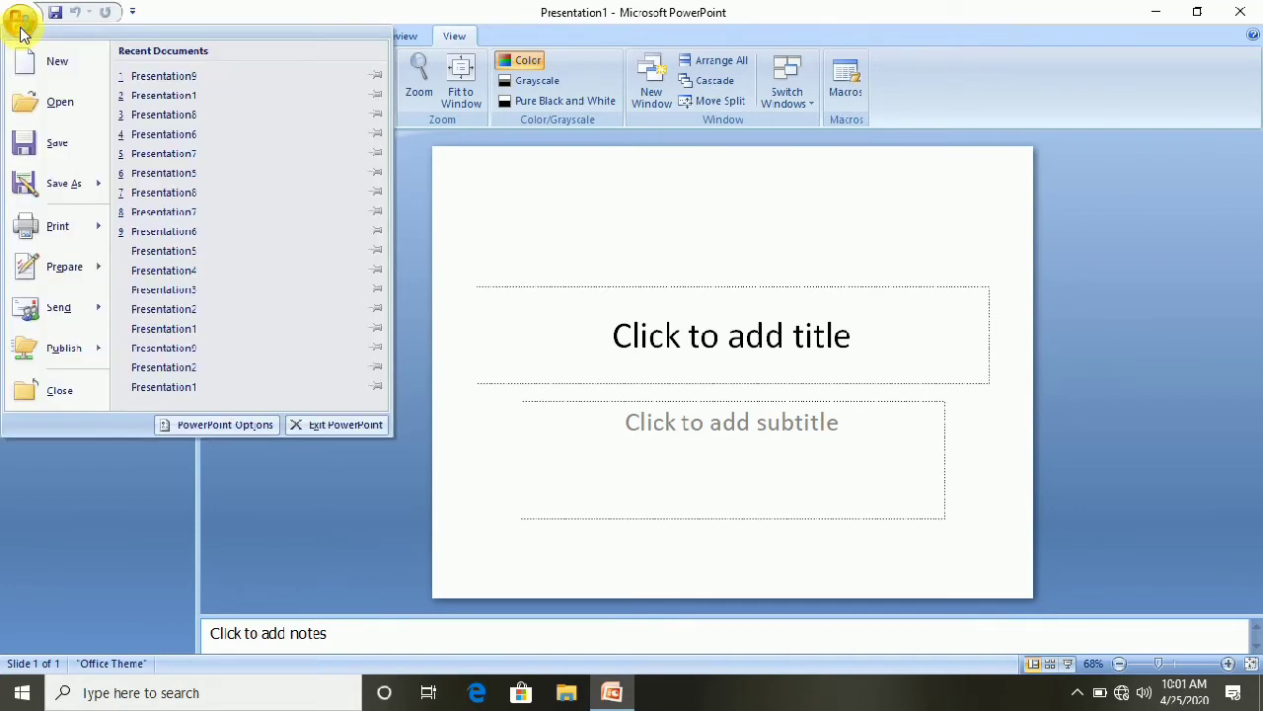
# Open Presentation9 from the Office menu's recent documents list
pyautogui.click(164, 79)
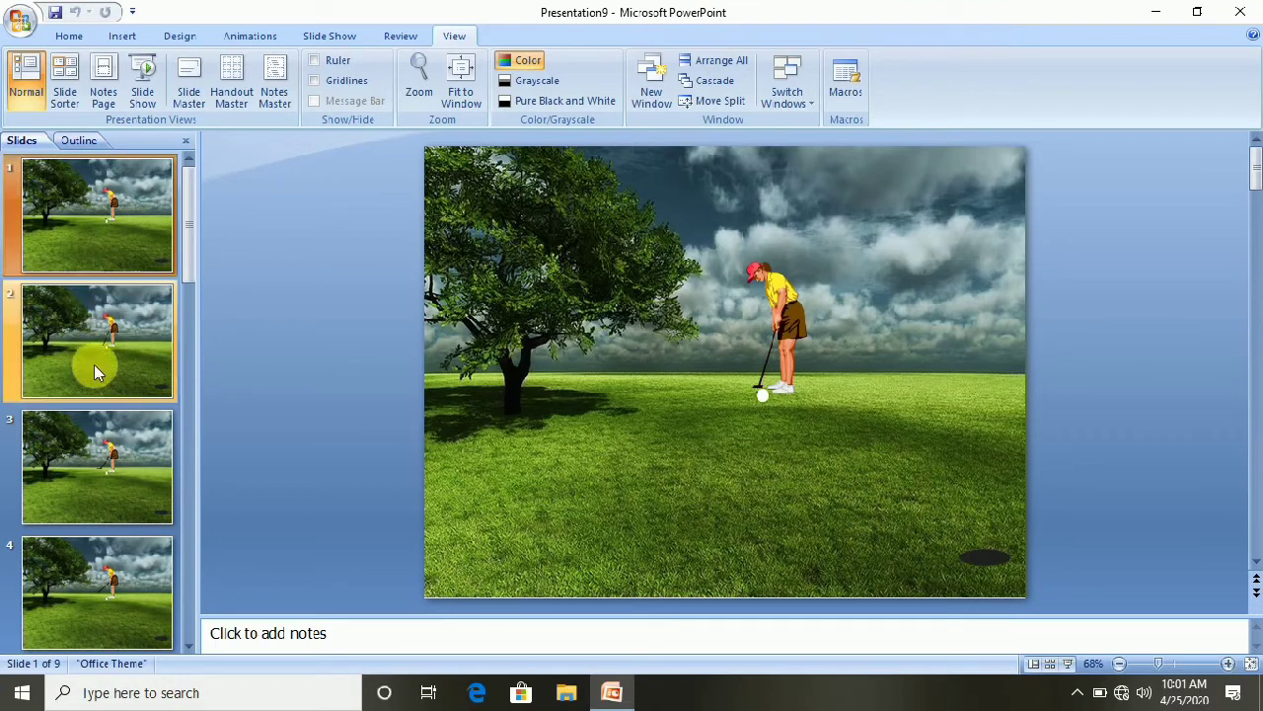
pyautogui.rightClick(99, 216)
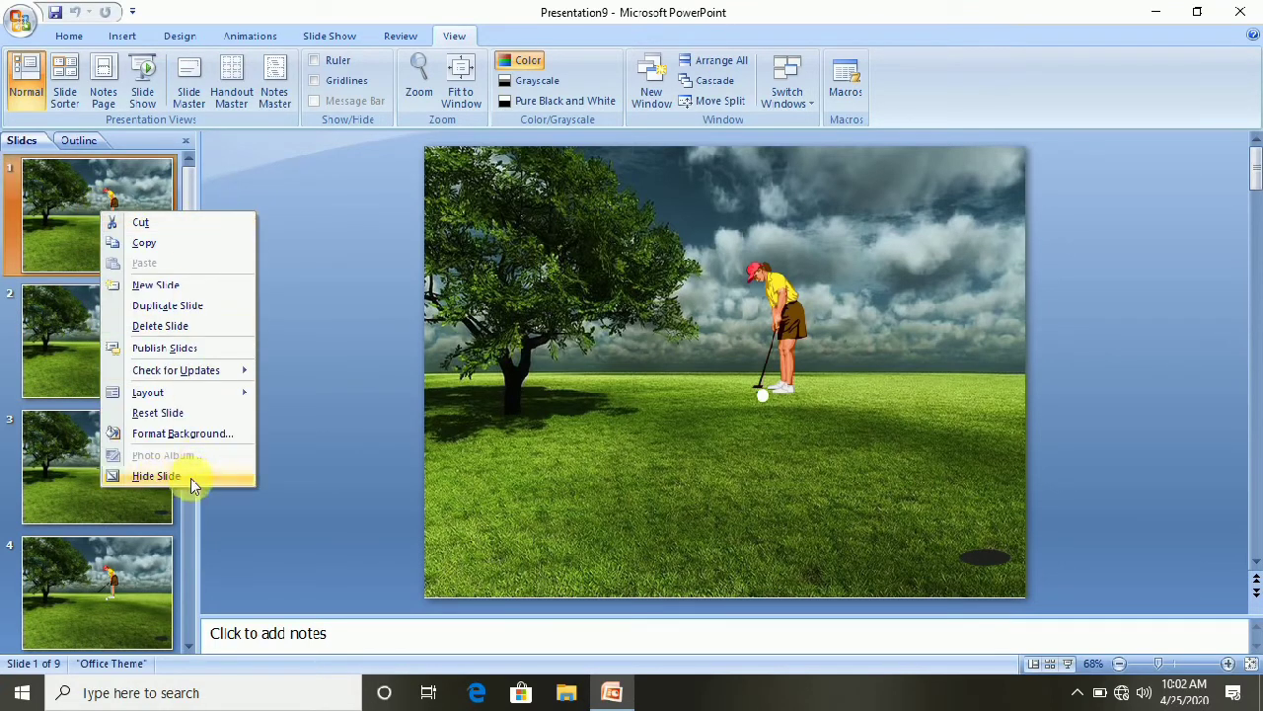
pyautogui.moveTo(184, 399)
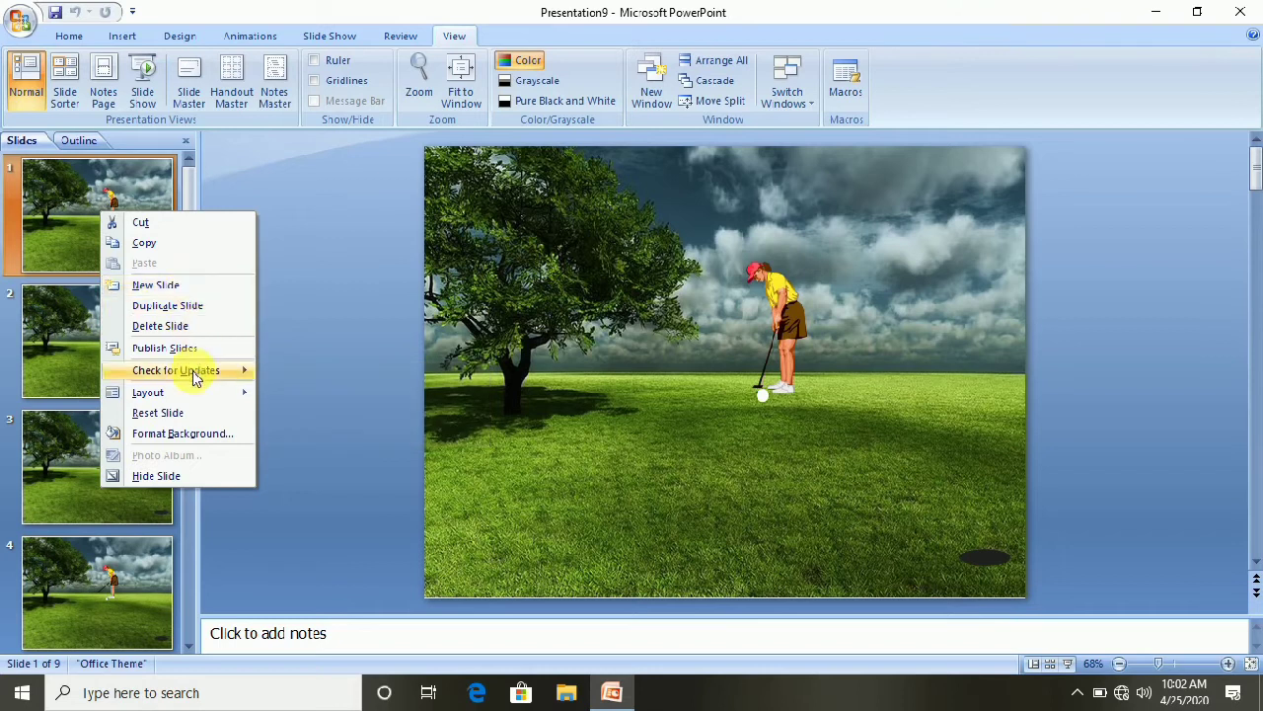
pyautogui.click(311, 257)
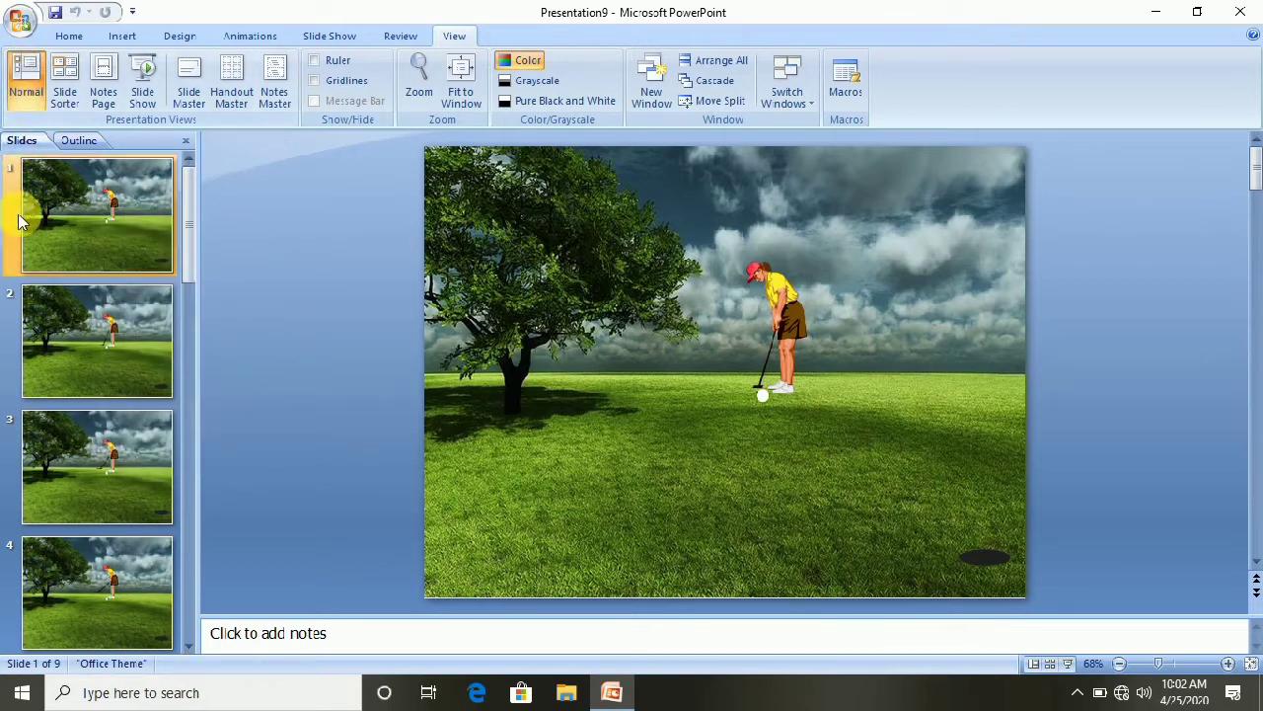
pyautogui.rightClick(87, 219)
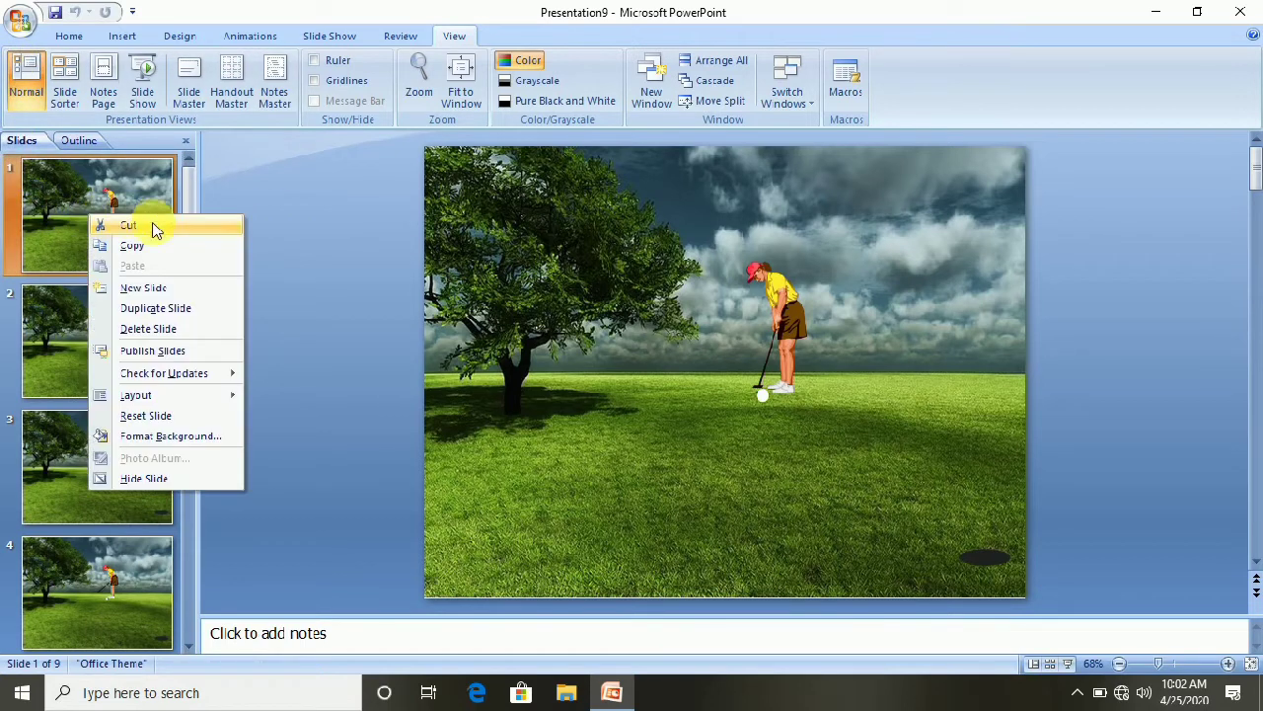
pyautogui.click(336, 314)
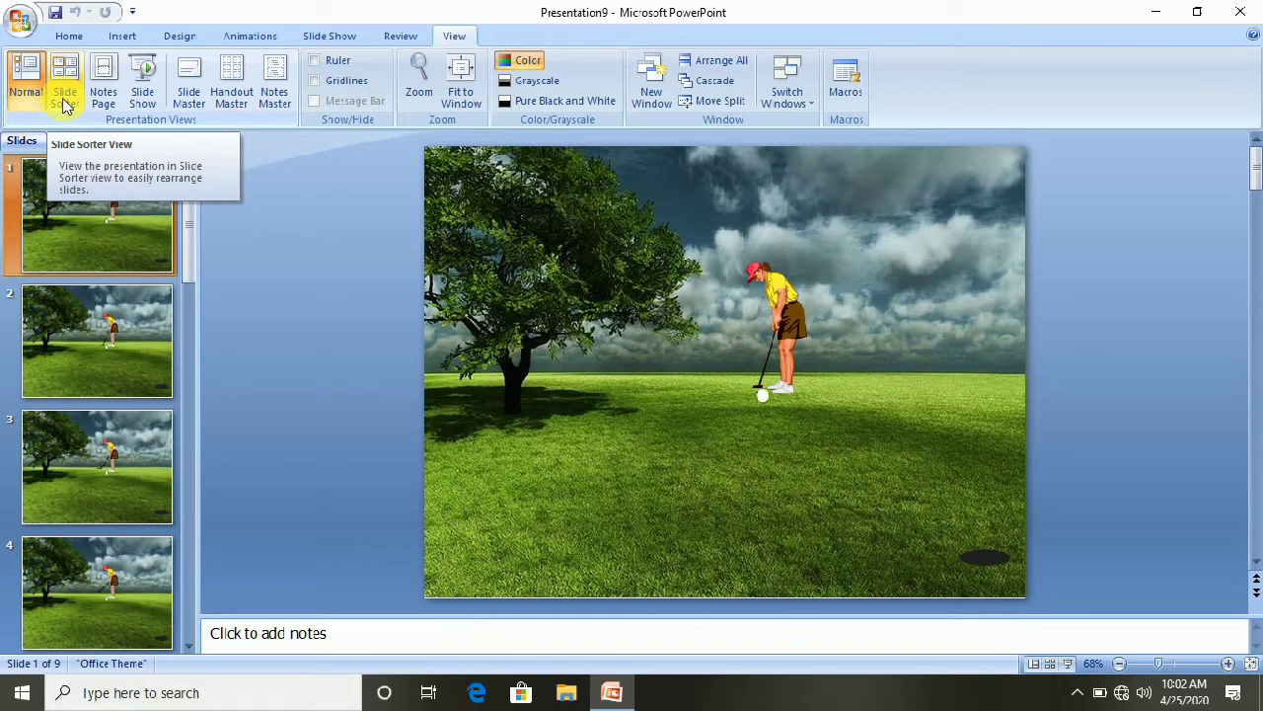
pyautogui.click(65, 99)
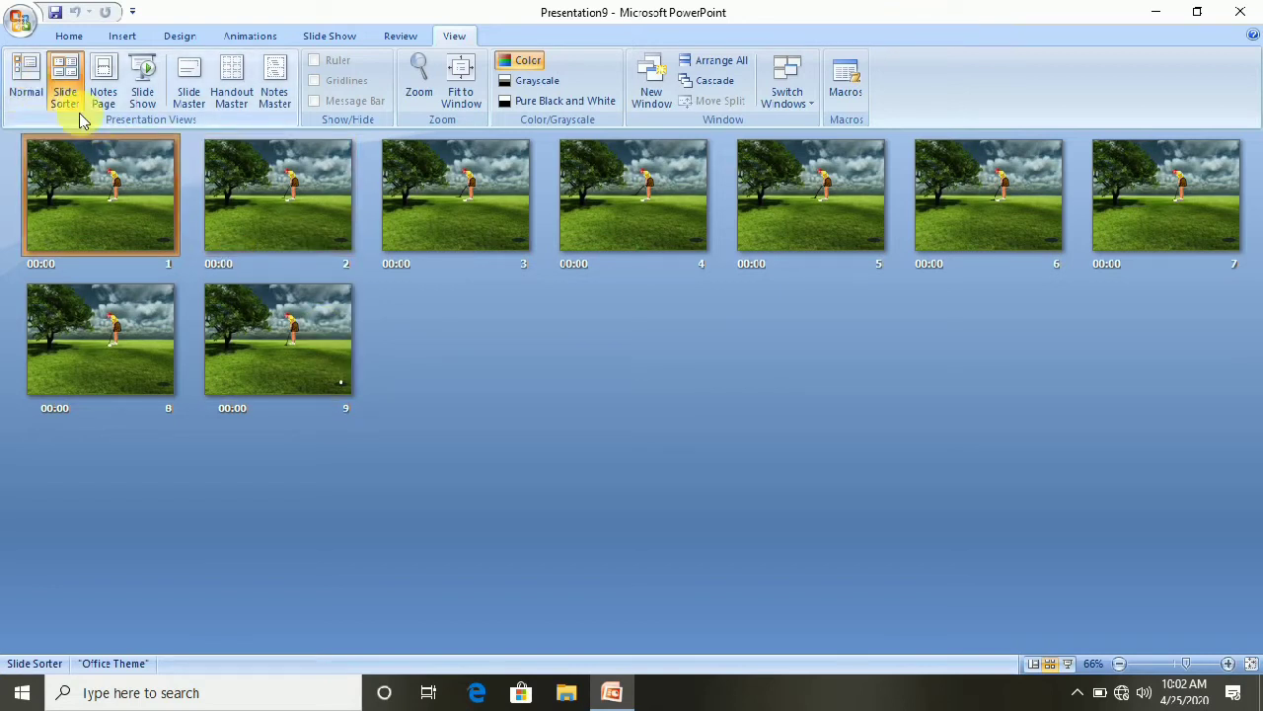
# Play the golf slide show from the beginning, then end it with Esc
pyautogui.click(144, 99)
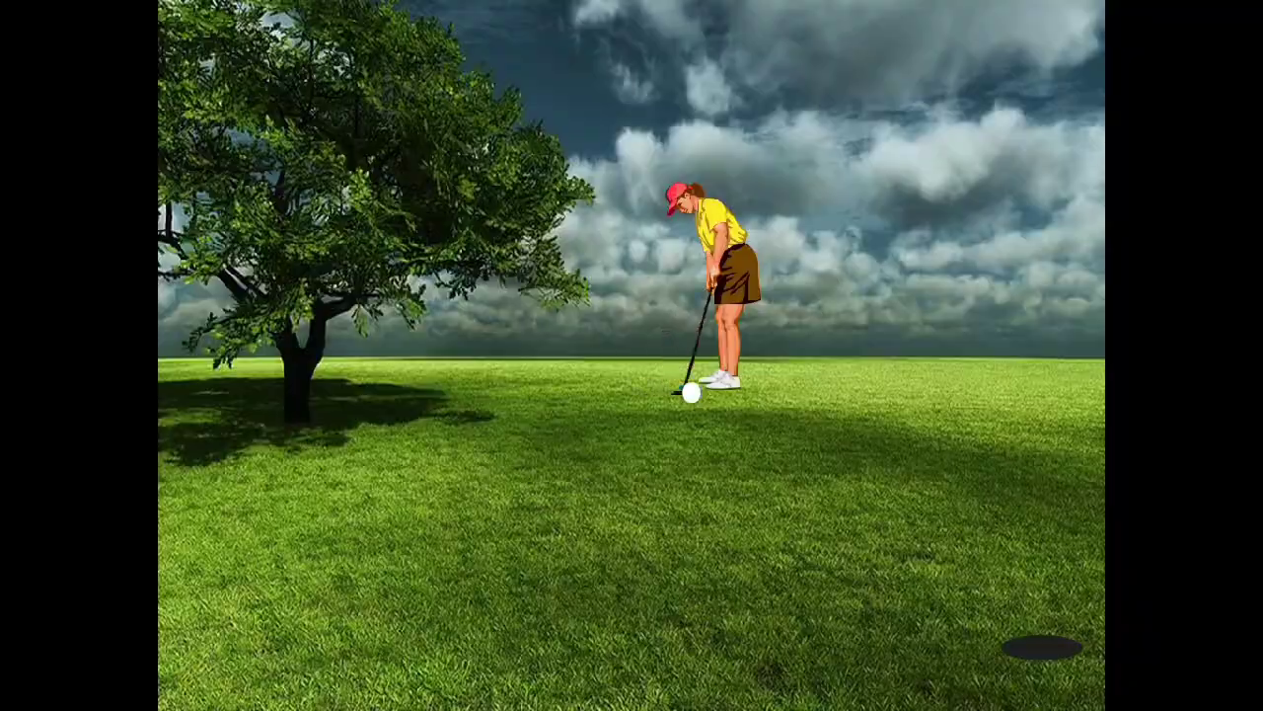
pyautogui.press('Escape')
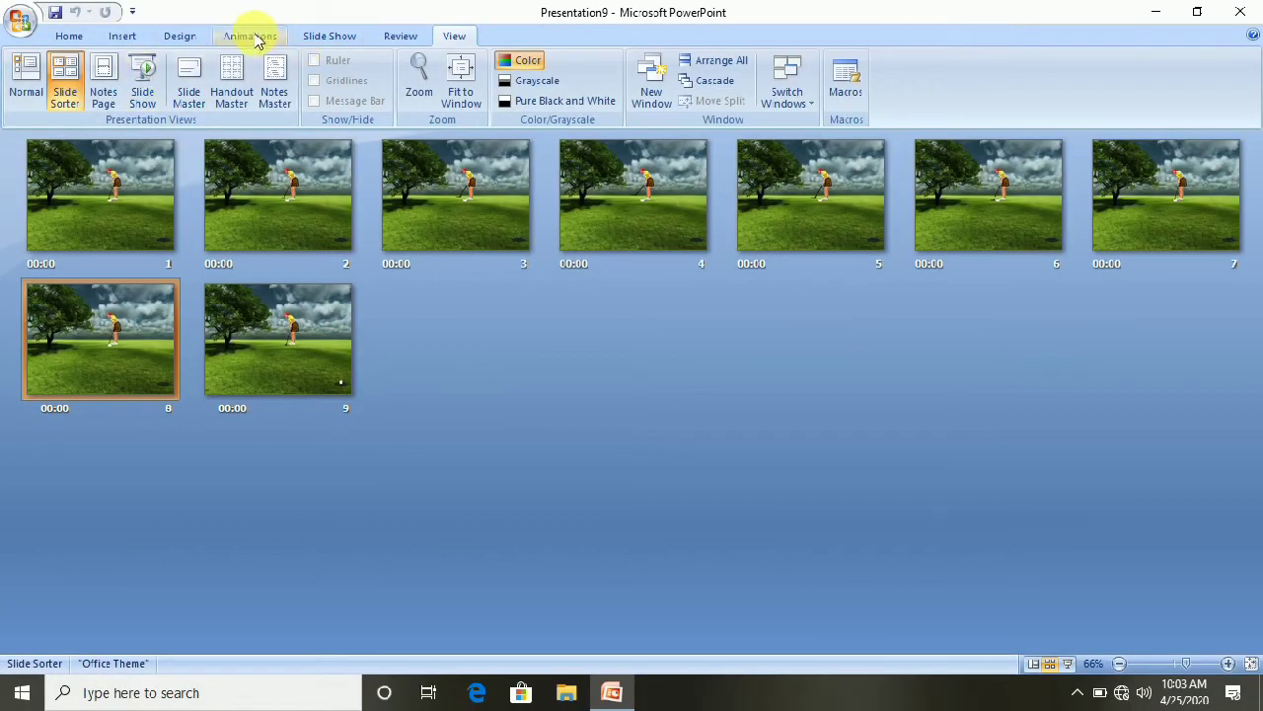
pyautogui.click(254, 36)
pyautogui.click(1239, 95)
pyautogui.click(903, 102)
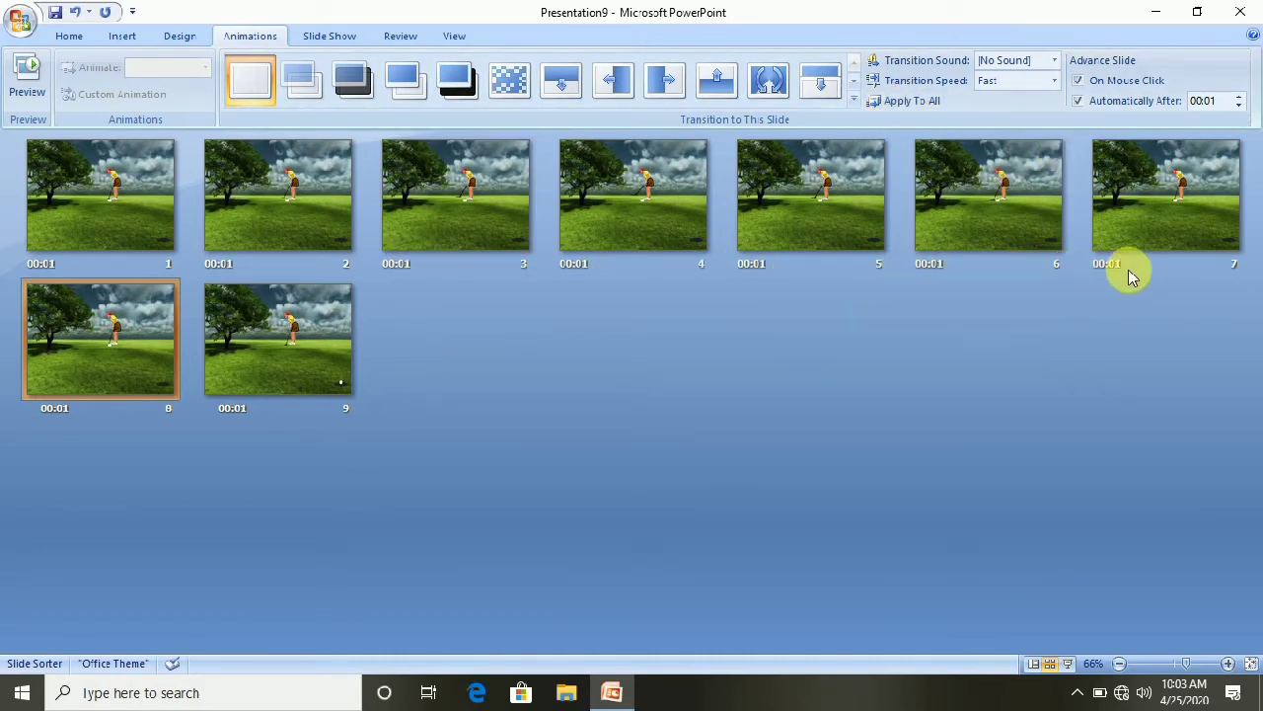
pyautogui.press('F5')
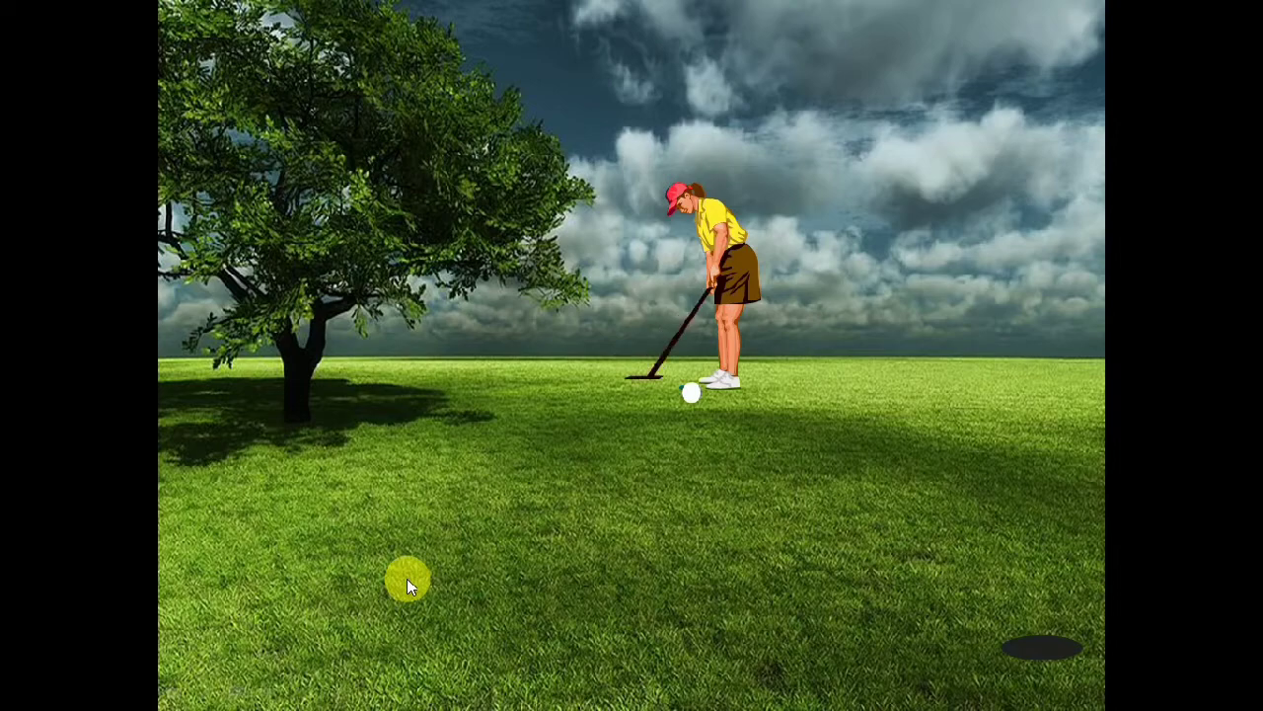
pyautogui.press('Escape')
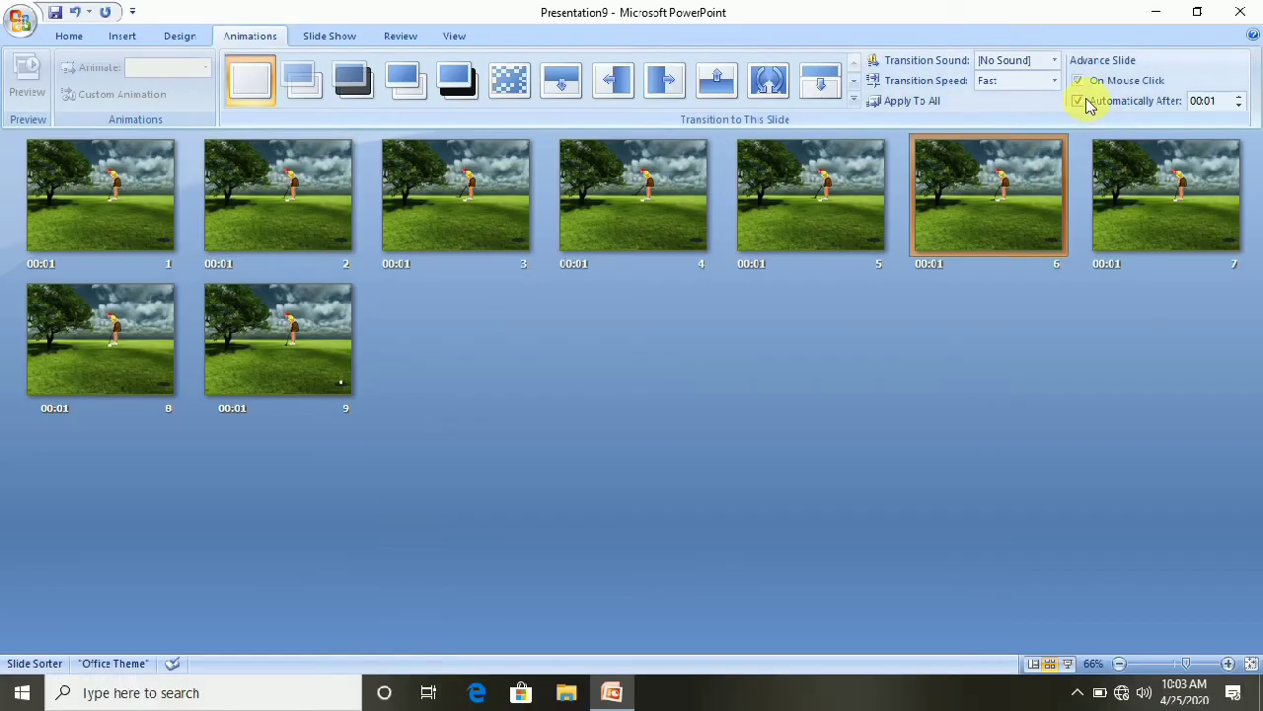
pyautogui.click(1238, 105)
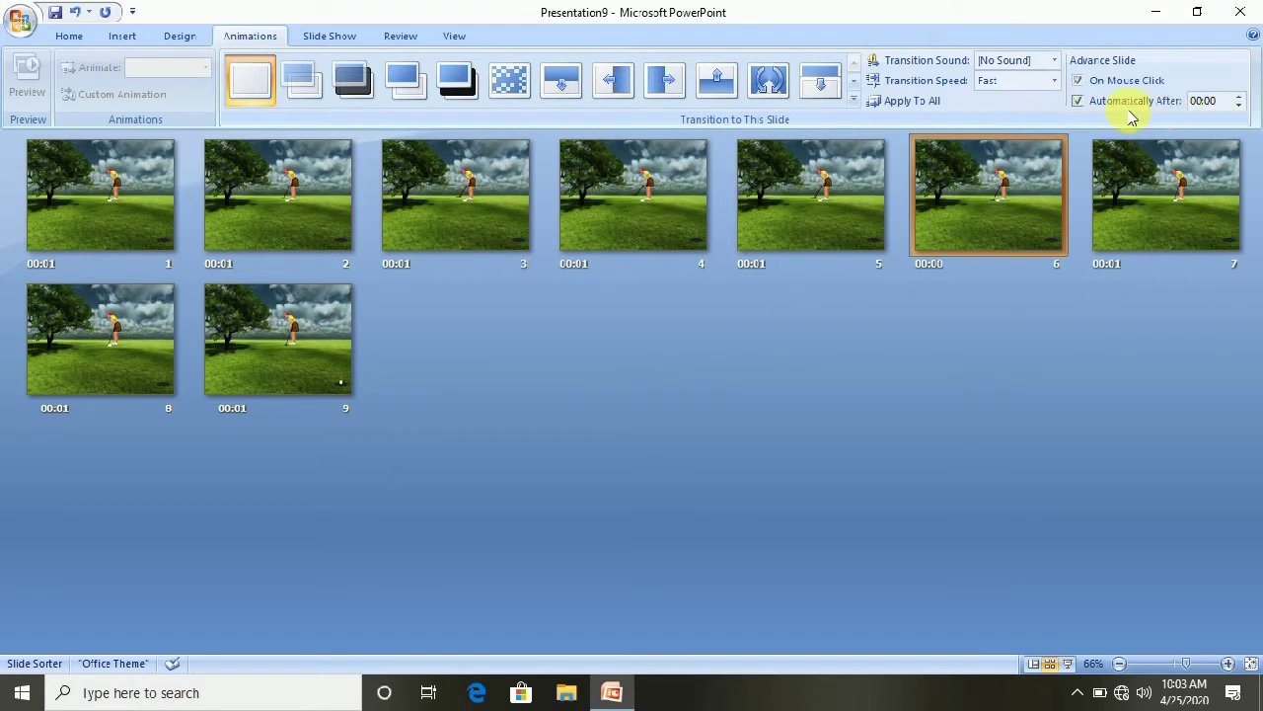
pyautogui.click(910, 103)
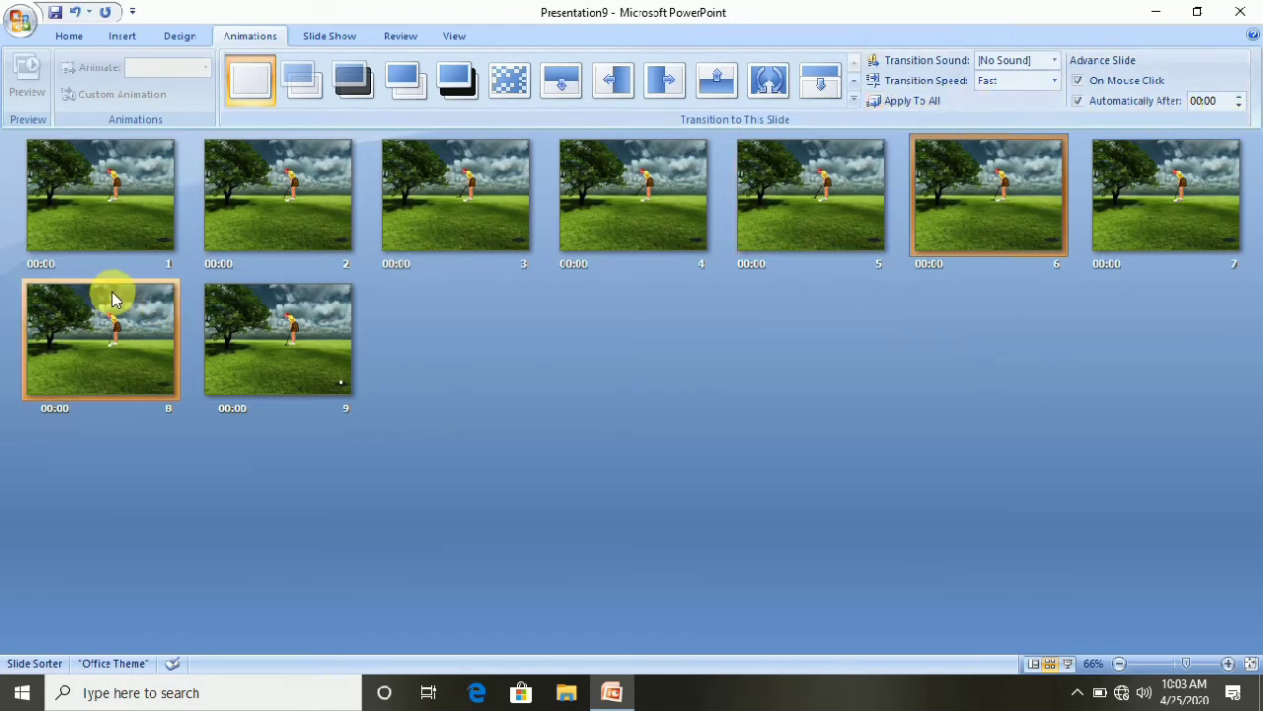
pyautogui.click(454, 38)
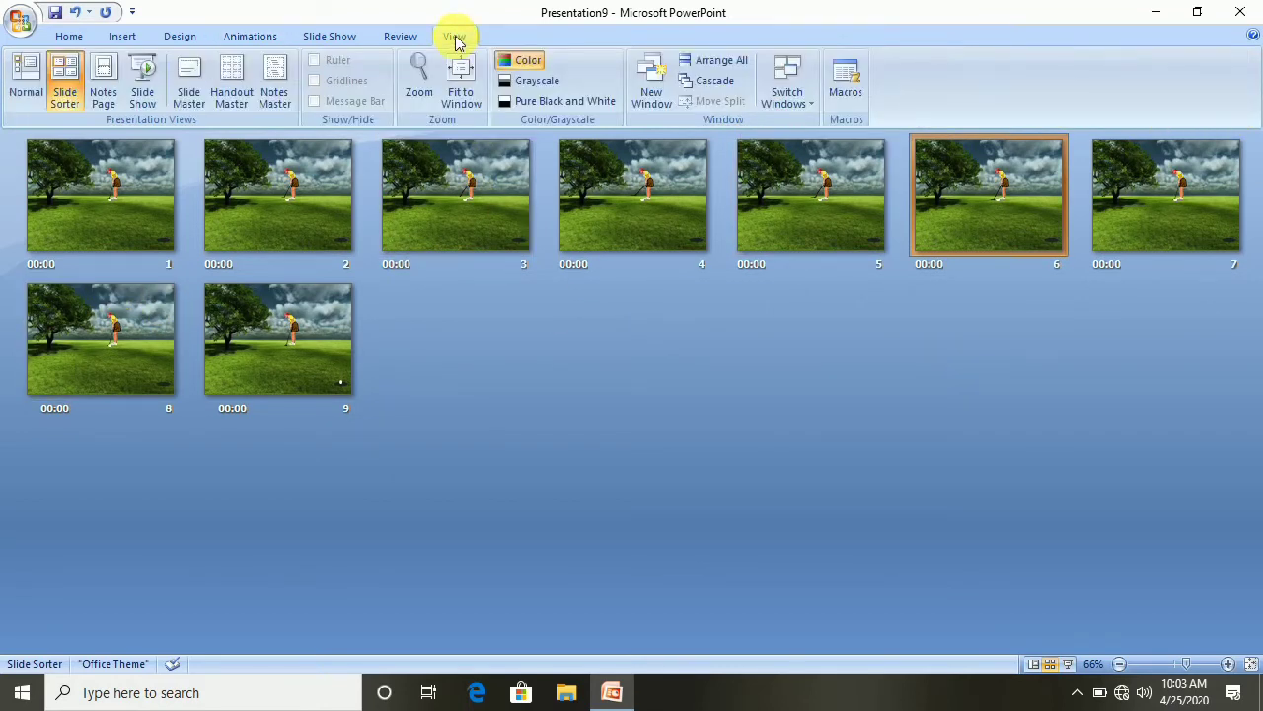
pyautogui.click(24, 87)
pyautogui.click(62, 98)
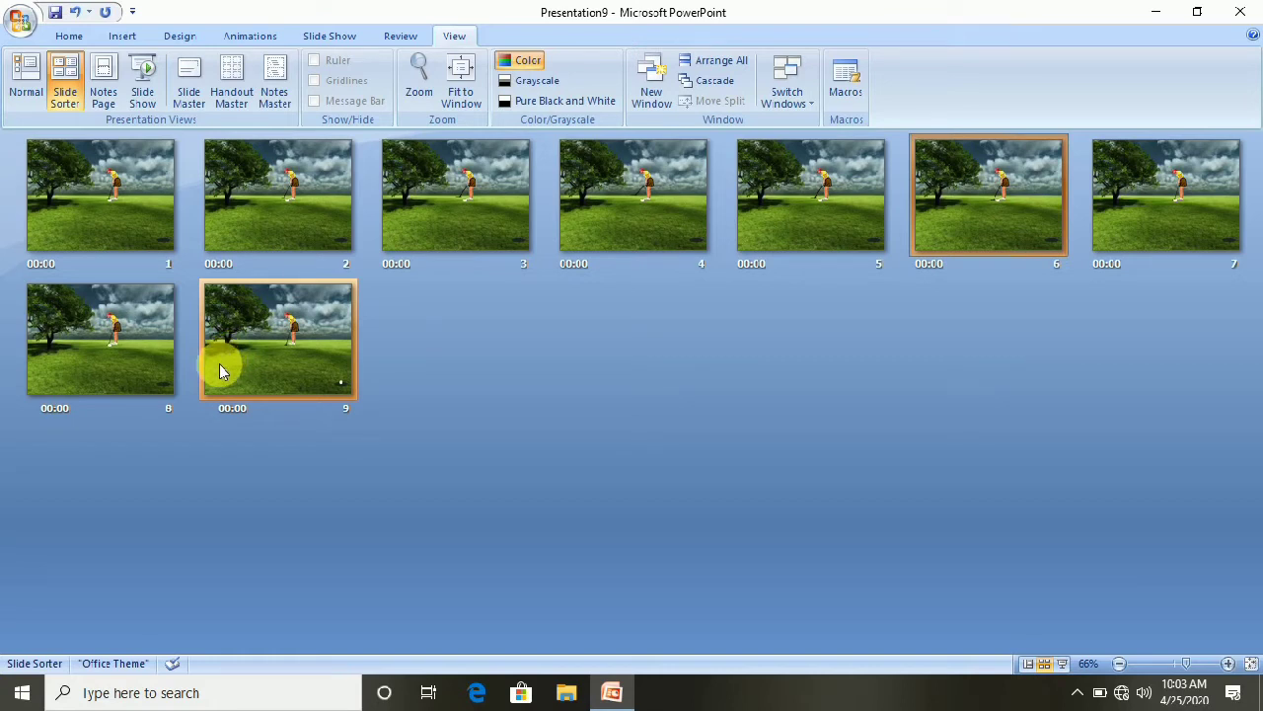
pyautogui.click(143, 98)
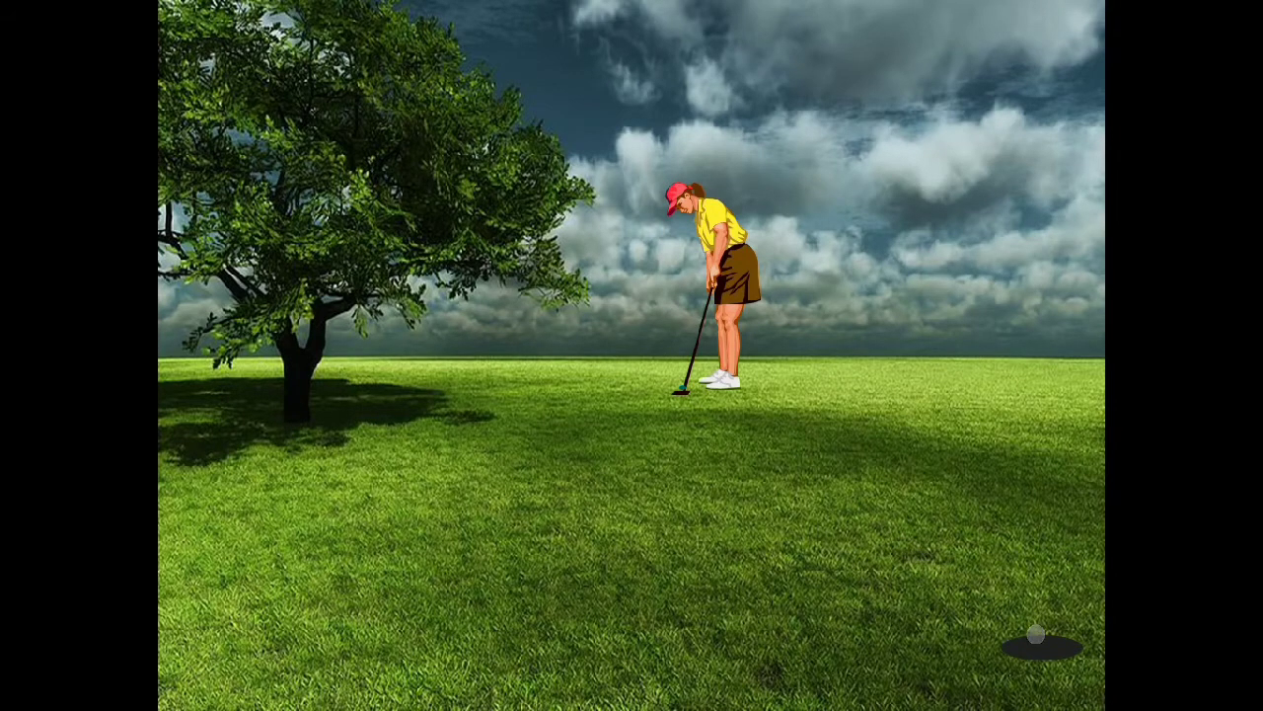
pyautogui.press('Escape')
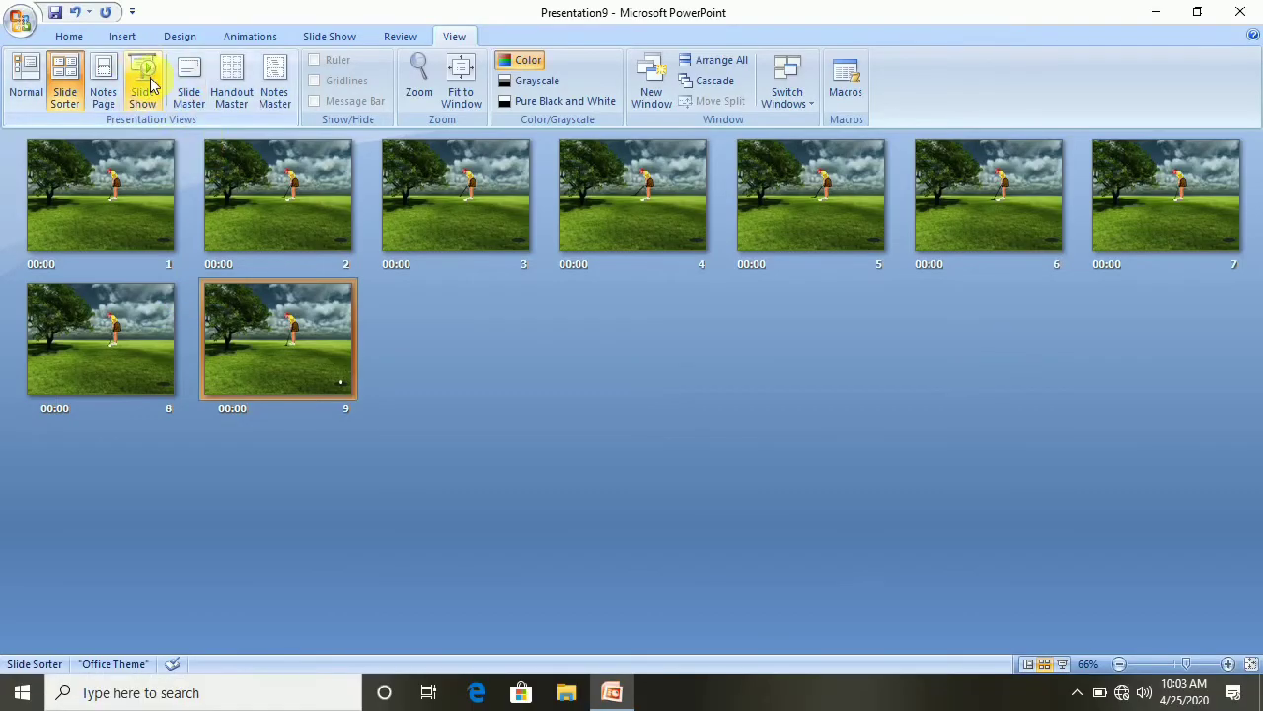
pyautogui.click(144, 105)
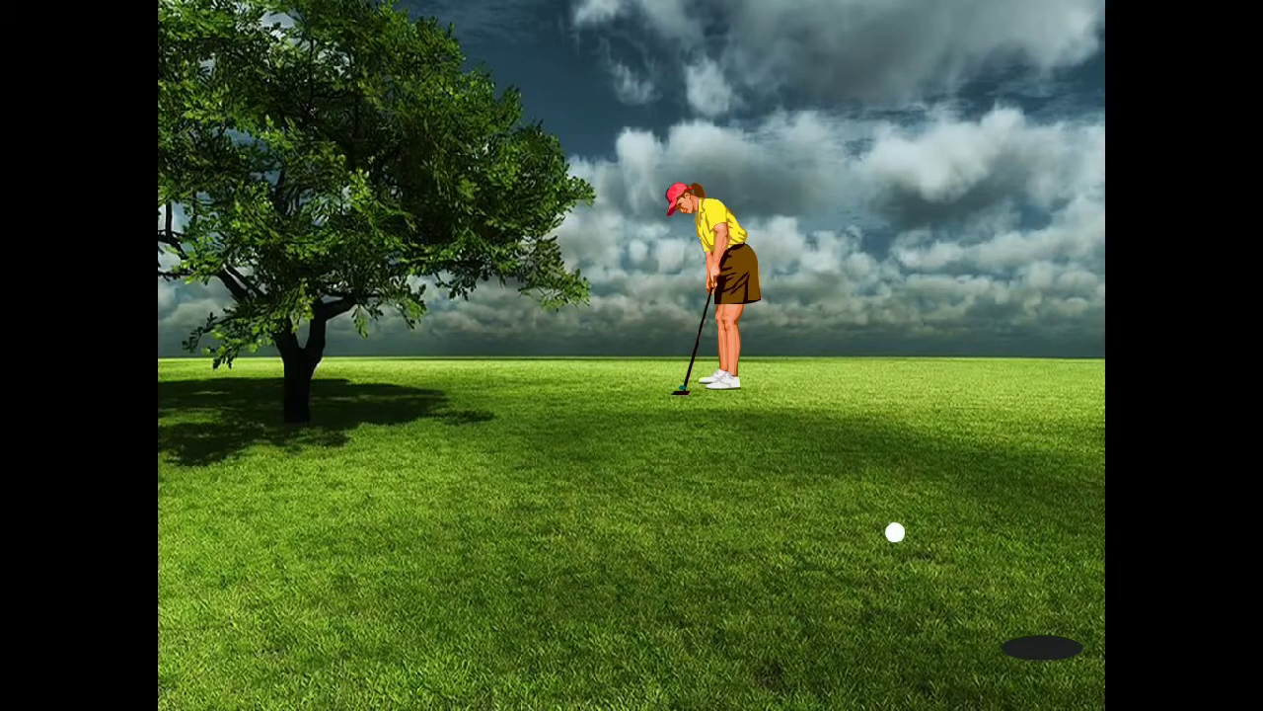
pyautogui.click(143, 99)
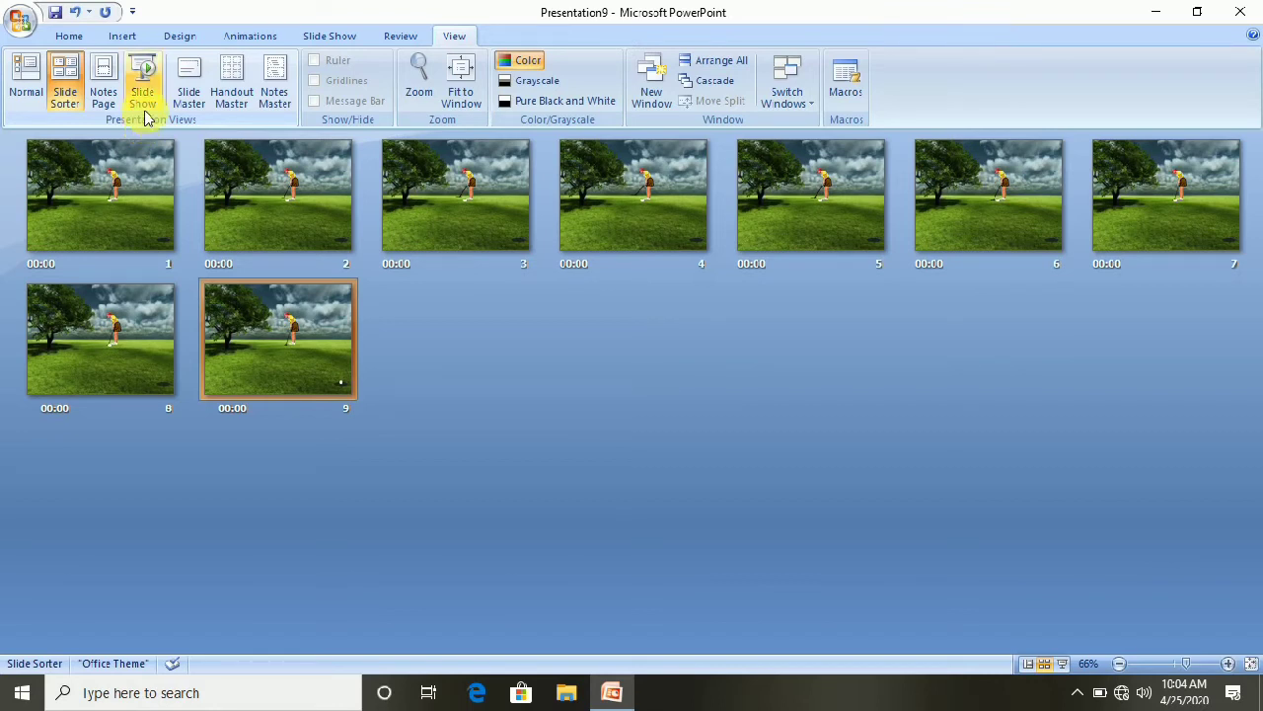
pyautogui.click(142, 79)
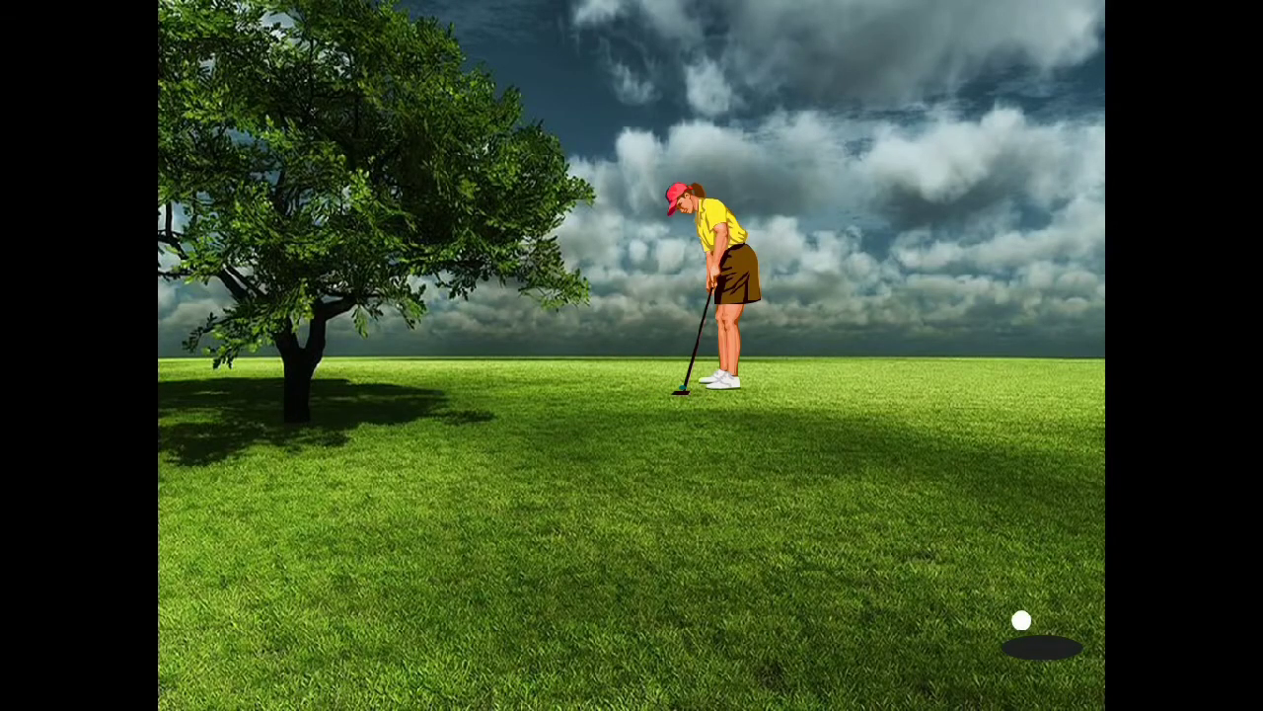
pyautogui.press('Escape')
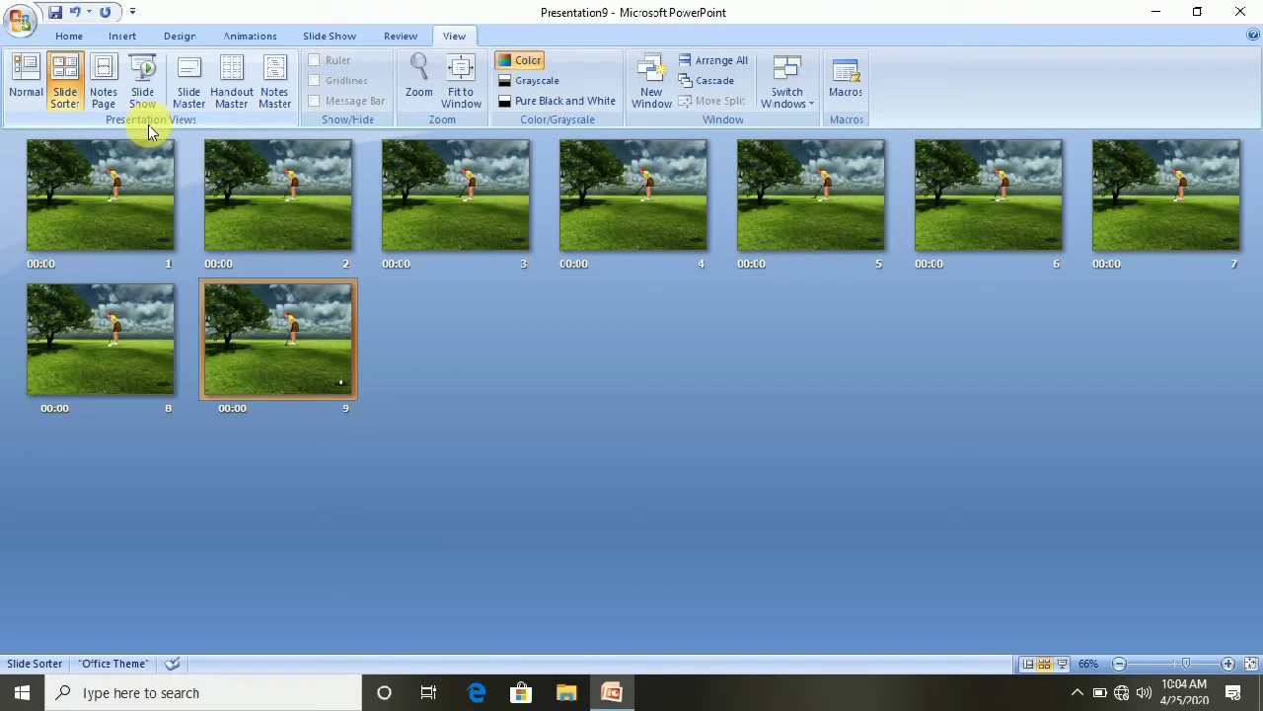
# Switch slide 9 to Notes Page view and set the notes font size to 36
pyautogui.click(104, 84)
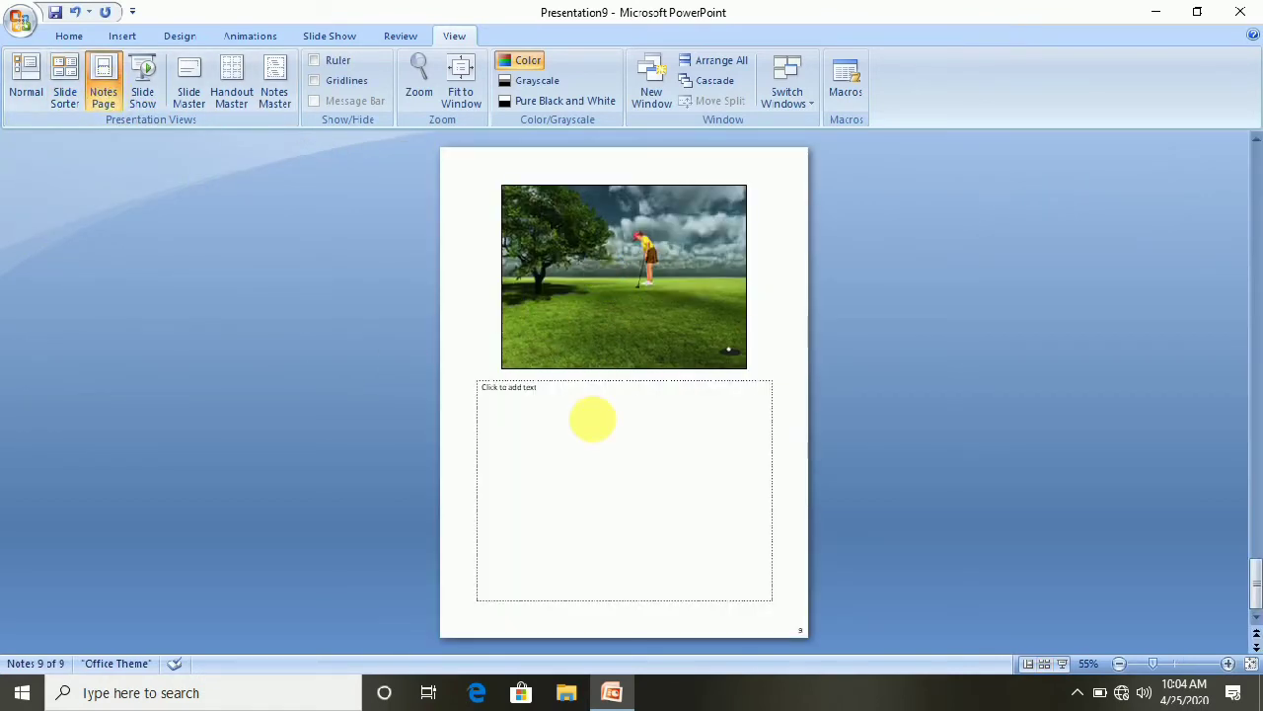
pyautogui.click(580, 414)
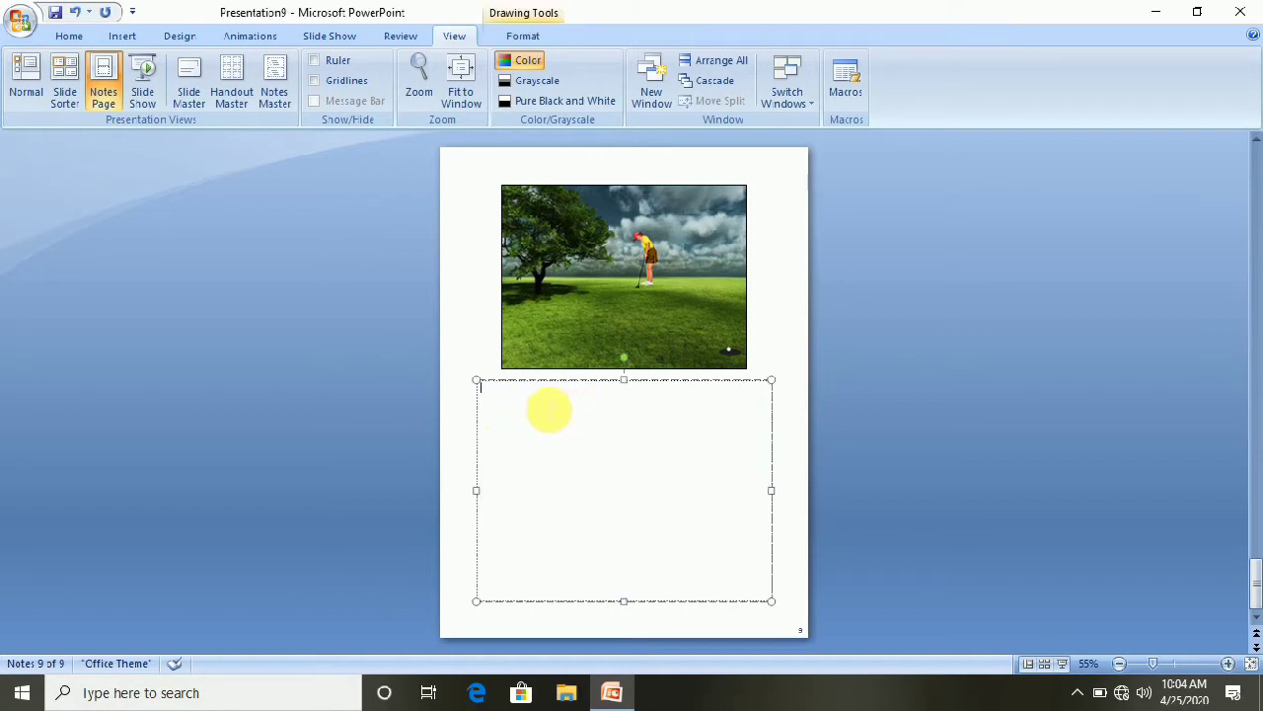
pyautogui.click(67, 36)
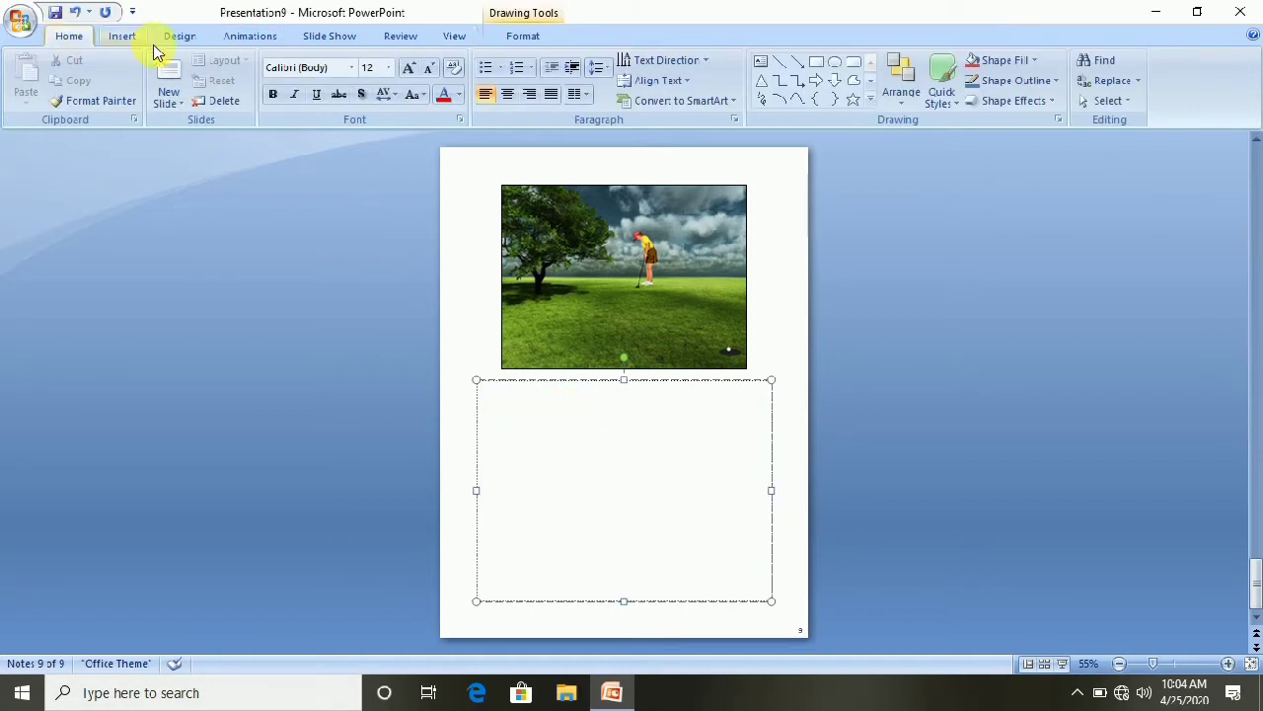
pyautogui.click(391, 69)
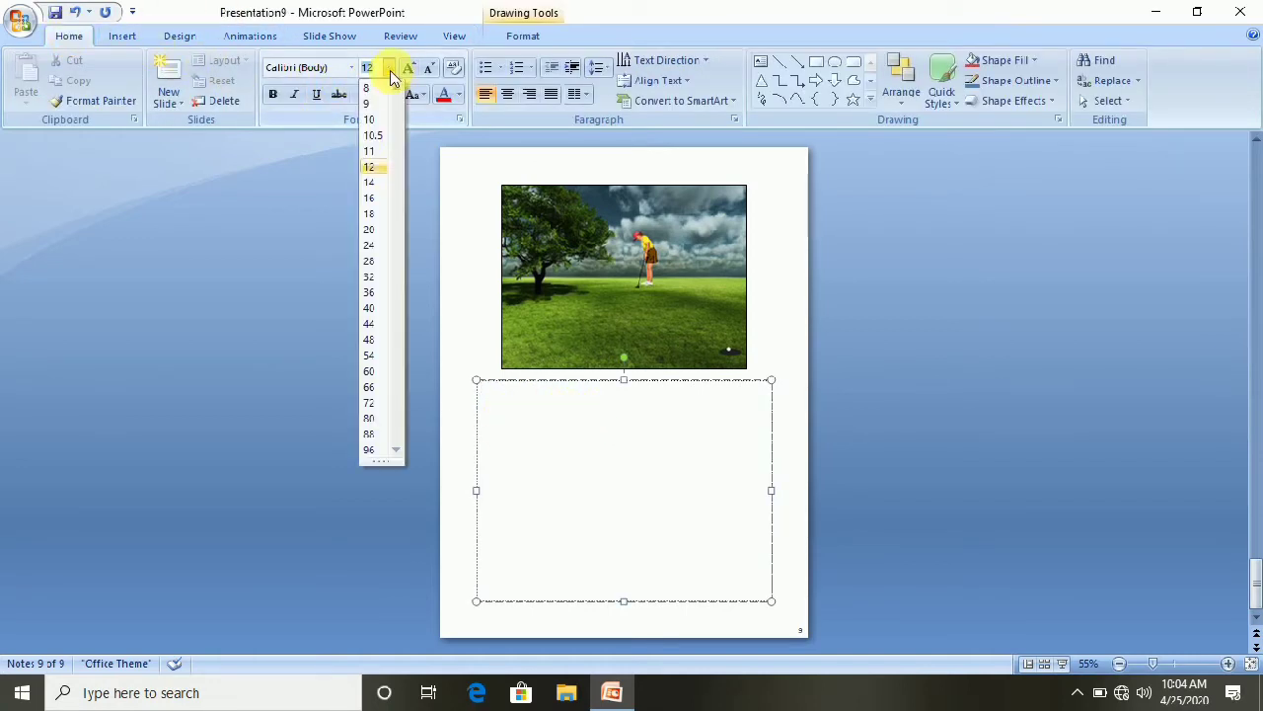
pyautogui.click(369, 293)
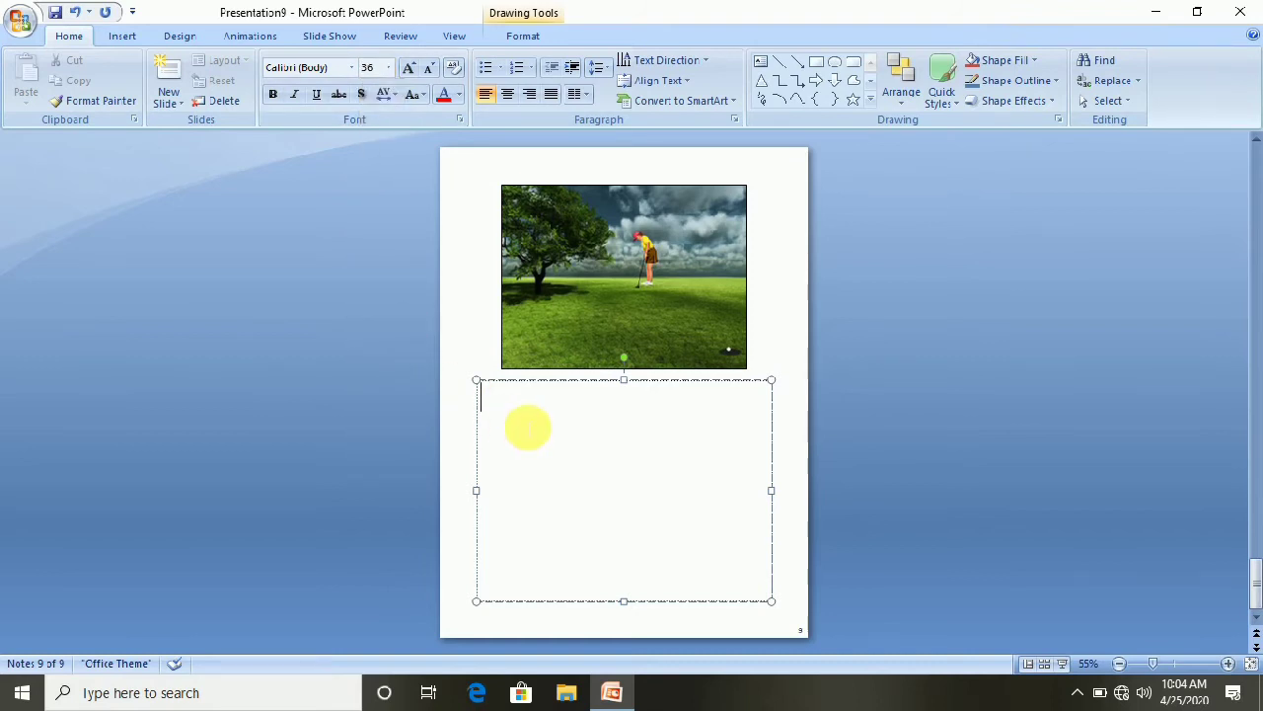
# Type the note 'This Slide is Related to golf Playing Girl.' in the notes area
pyautogui.write('th')
pyautogui.press('BackSpace')
pyautogui.press('BackSpace')
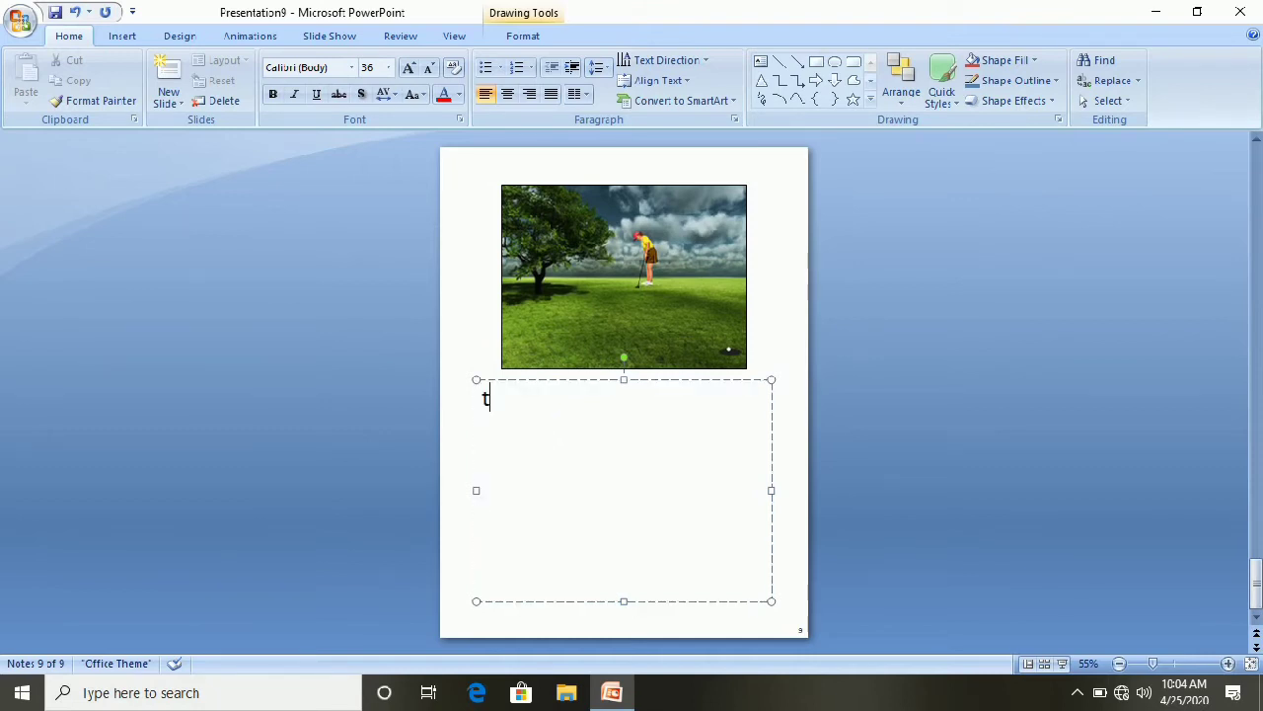
pyautogui.write('This S')
pyautogui.write('lide is r')
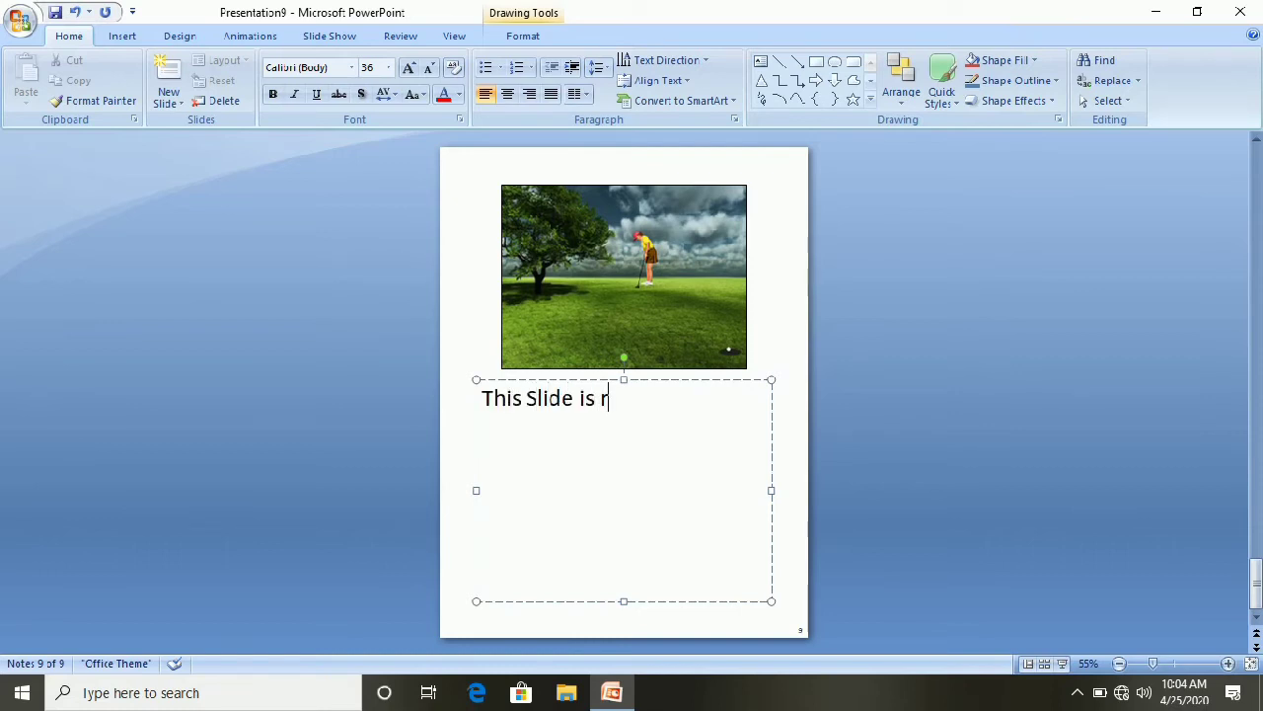
pyautogui.press('BackSpace')
pyautogui.write('REla')
pyautogui.press('BackSpace')
pyautogui.press('BackSpace')
pyautogui.press('BackSpace')
pyautogui.write('elated ot')
pyautogui.press('BackSpace')
pyautogui.press('BackSpace')
pyautogui.write('to ')
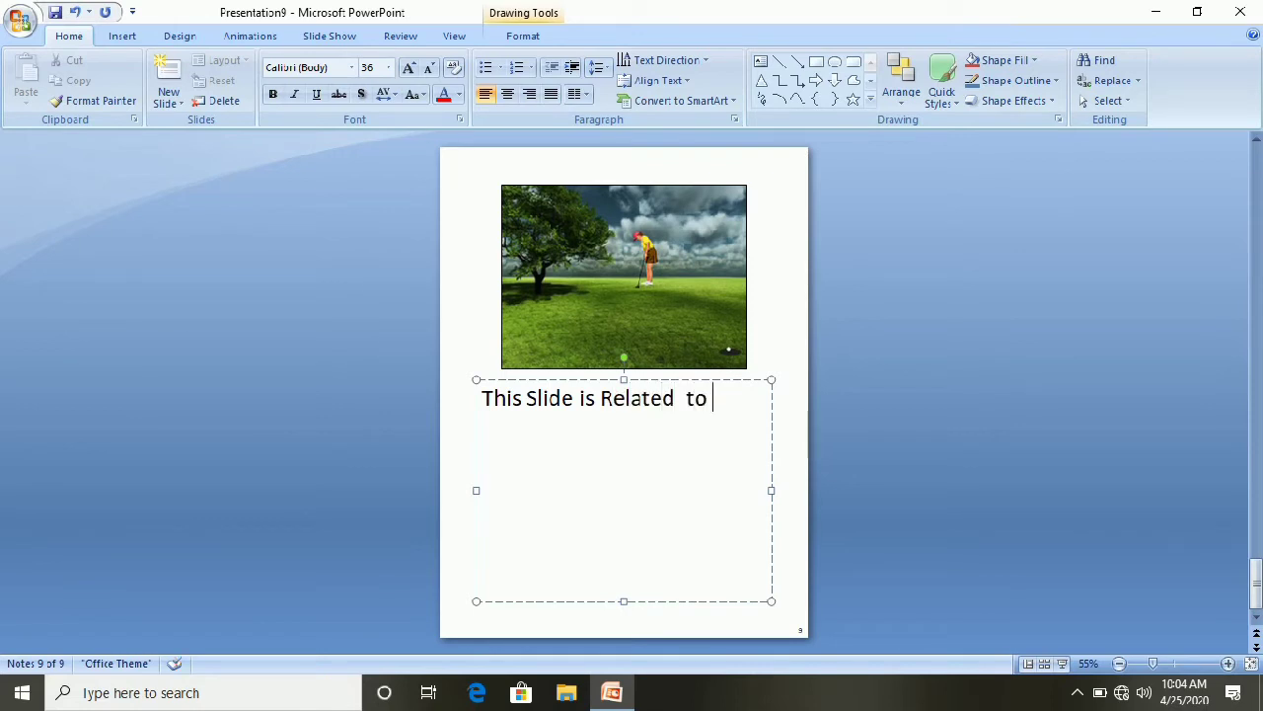
pyautogui.write('golf paly')
pyautogui.press('BackSpace')
pyautogui.press('BackSpace')
pyautogui.press('BackSpace')
pyautogui.press('BackSpace')
pyautogui.write('Playih')
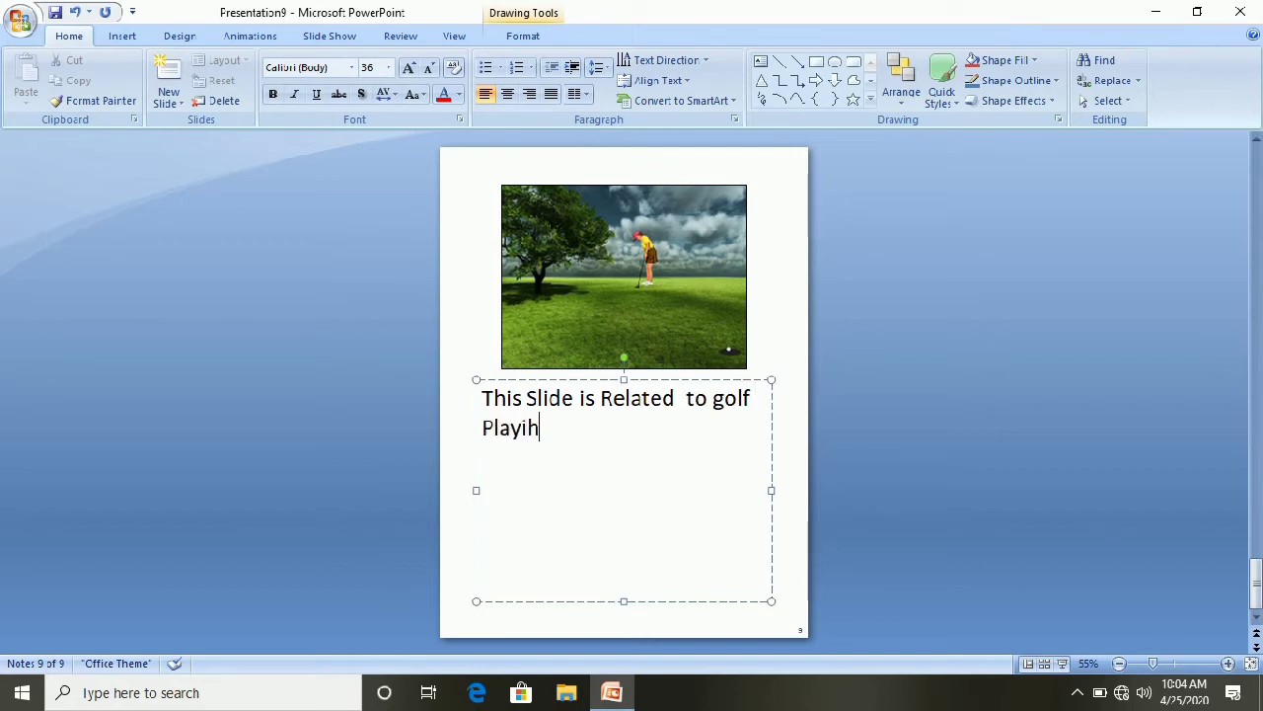
pyautogui.press('BackSpace')
pyautogui.write('ng Gir')
pyautogui.press('BackSpace')
pyautogui.write('irls')
pyautogui.press('BackSpace')
pyautogui.press('BackSpace')
pyautogui.write('.')
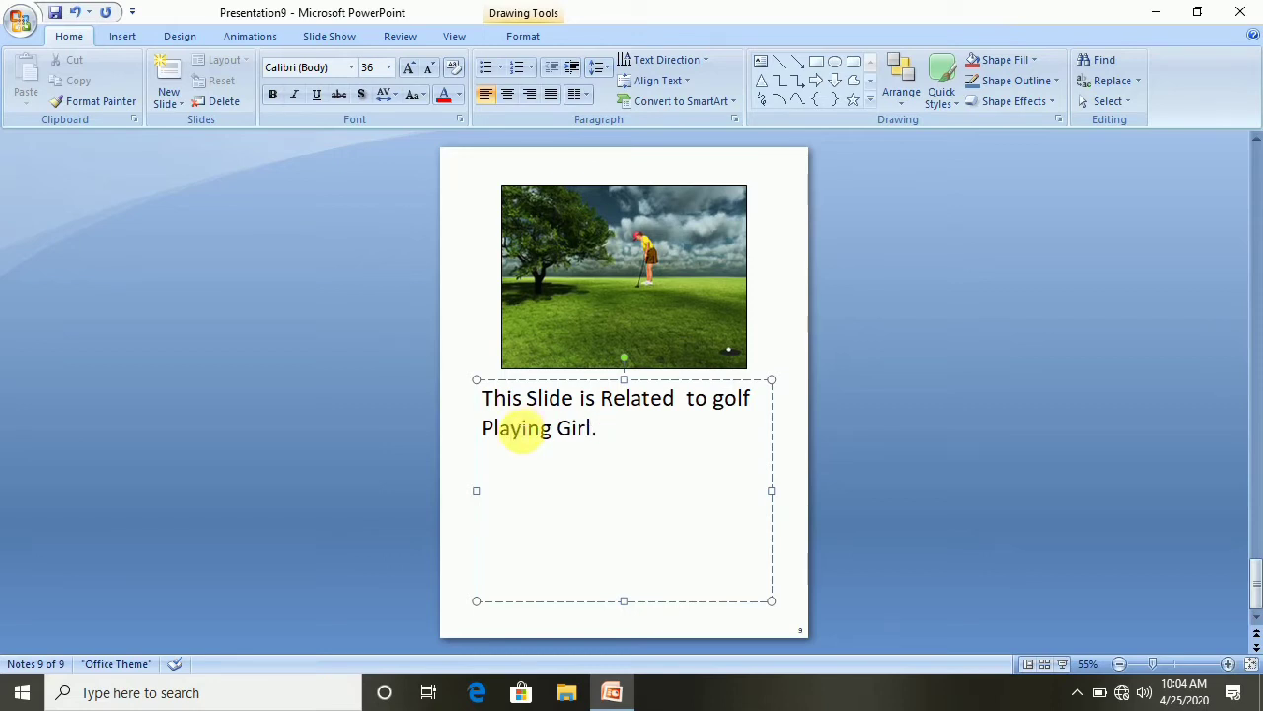
pyautogui.click(617, 297)
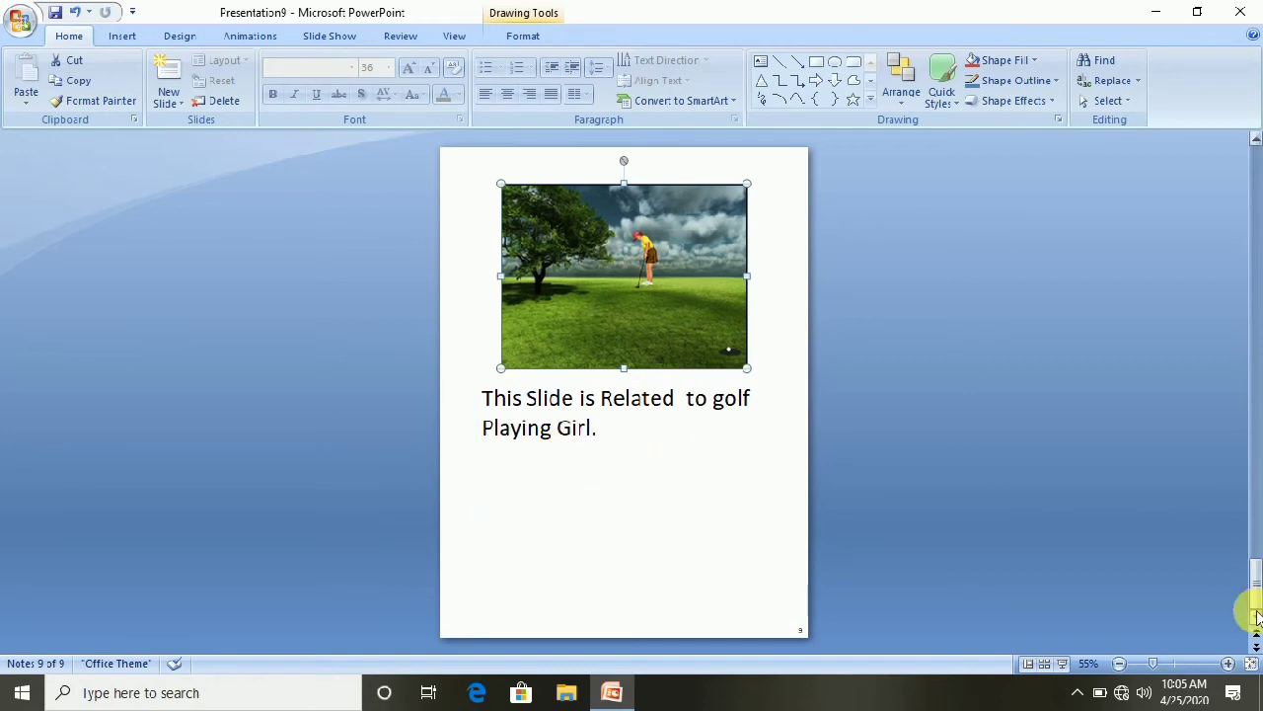
# Zoom slide 9's notes page to 90%, reselect the notes text, and return to the View tab
pyautogui.click(1227, 663)
pyautogui.click(1228, 663)
pyautogui.click(1228, 664)
pyautogui.click(1228, 664)
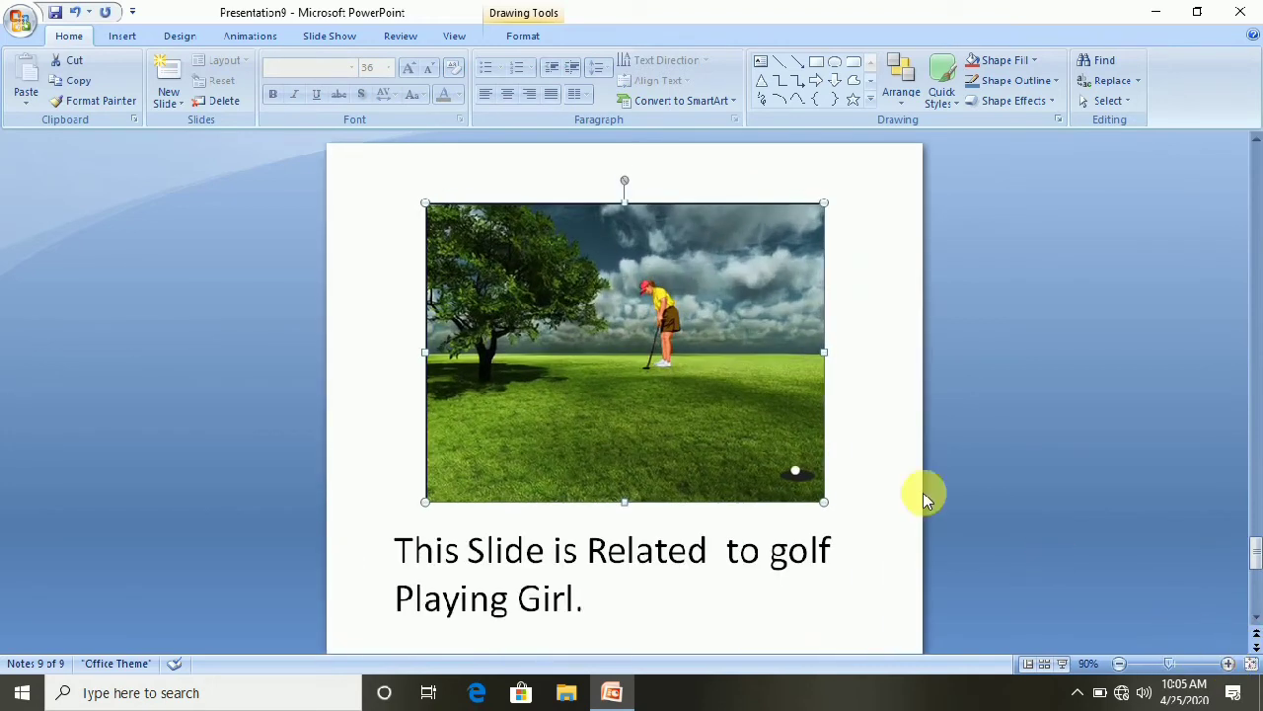
pyautogui.click(559, 598)
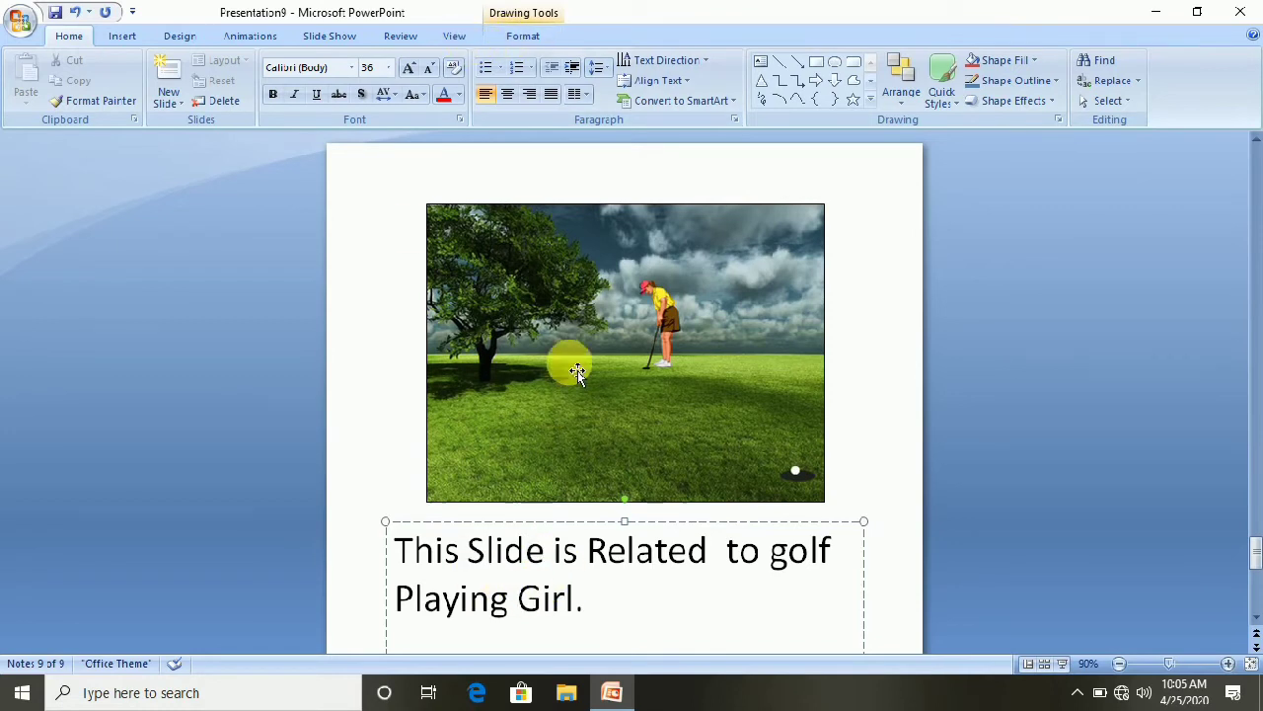
pyautogui.click(454, 35)
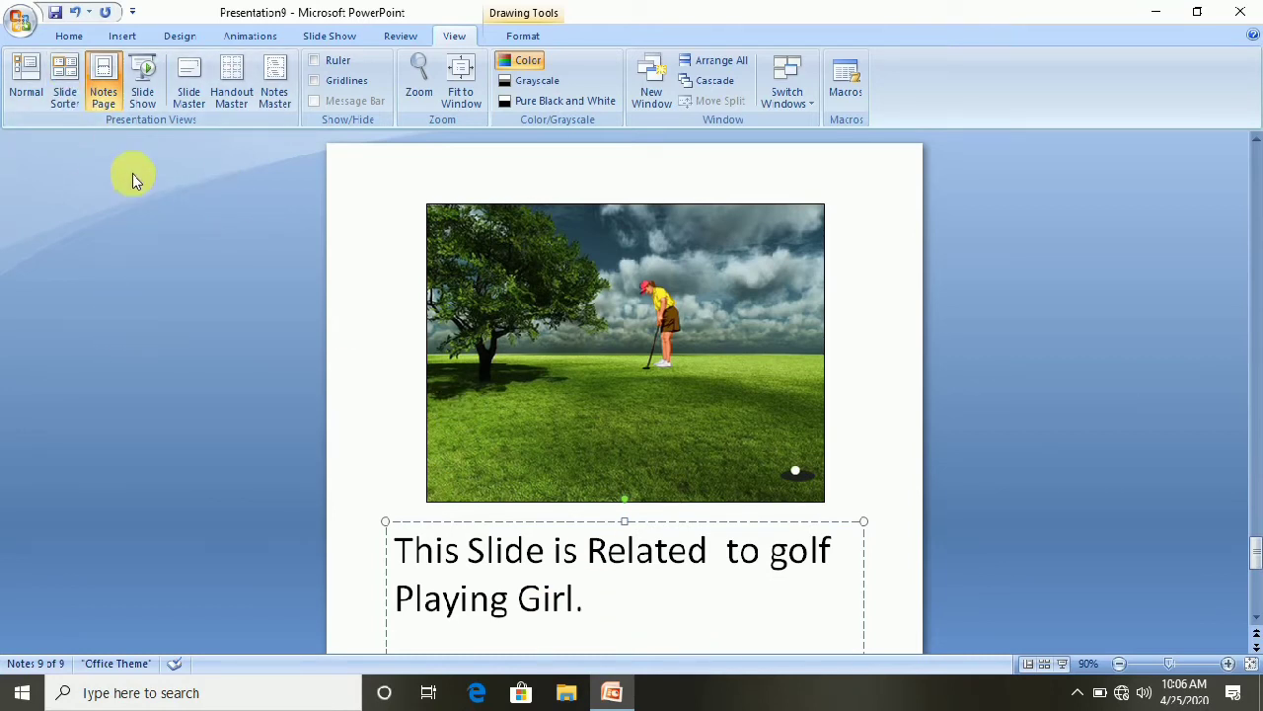
# Preview the slide show, then in Slide Master view insert a new master and a title-only layout
pyautogui.click(135, 100)
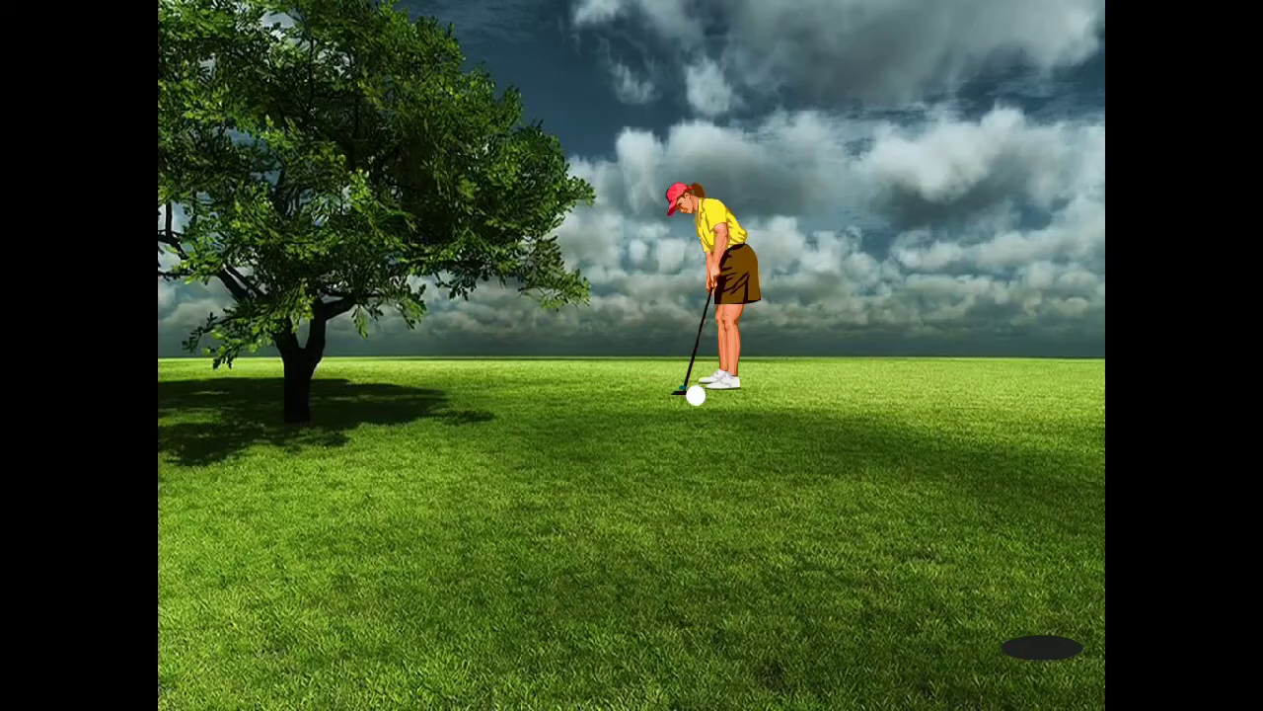
pyautogui.press('Escape')
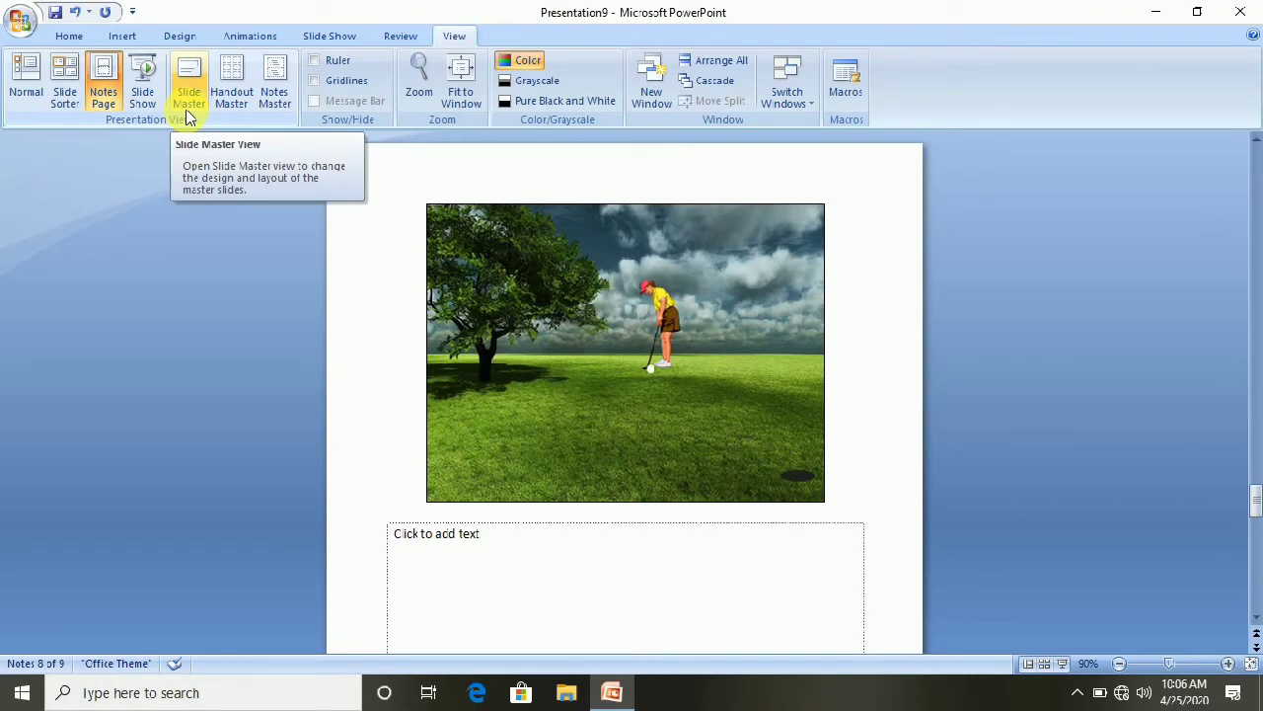
pyautogui.click(189, 99)
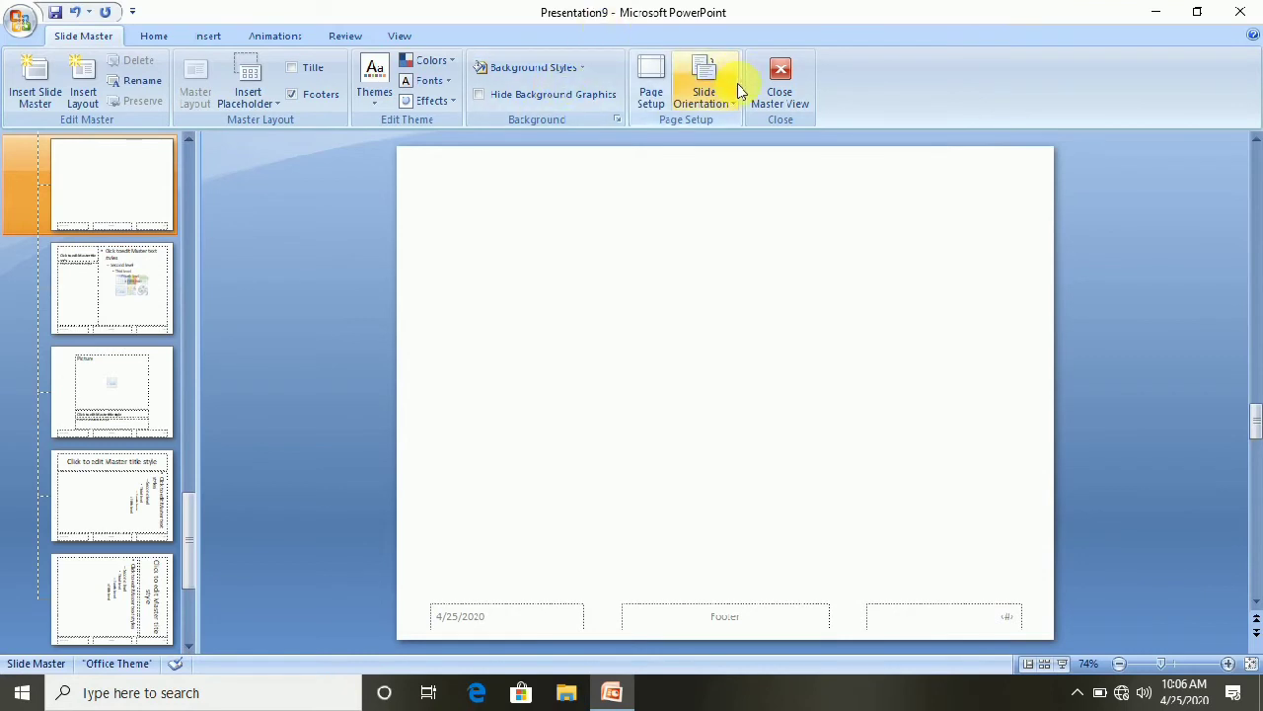
pyautogui.click(39, 98)
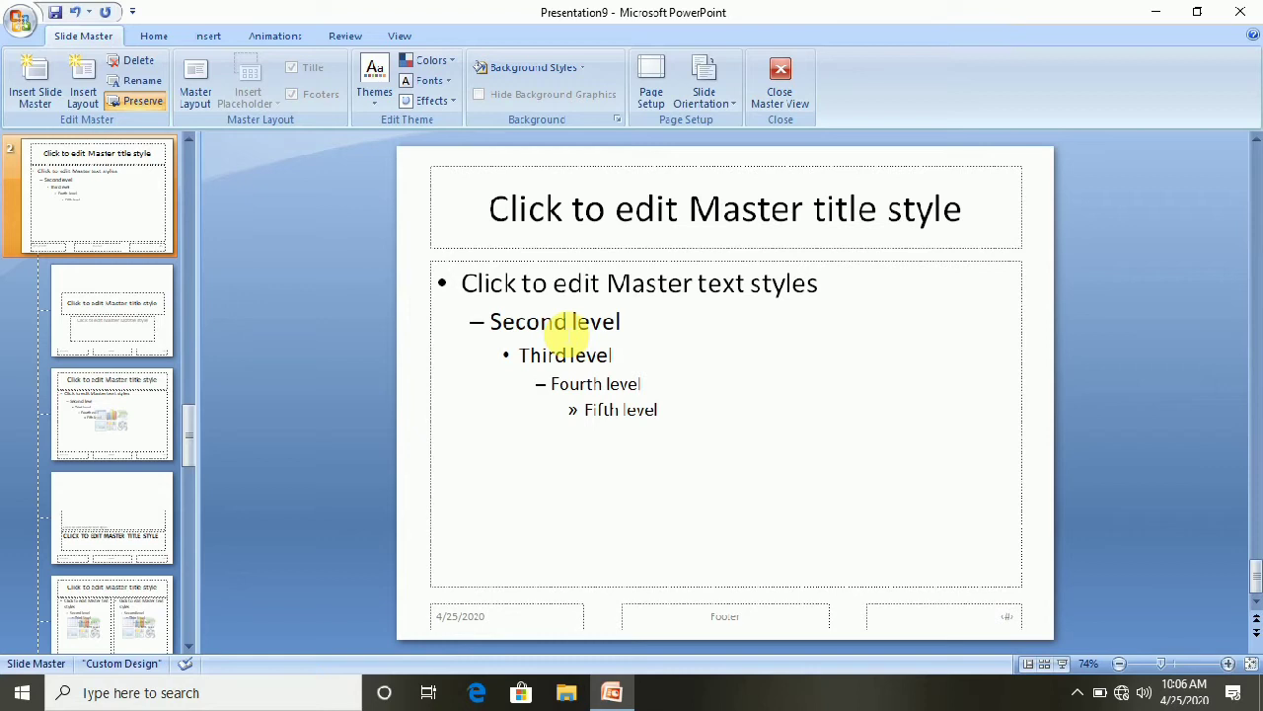
pyautogui.click(515, 288)
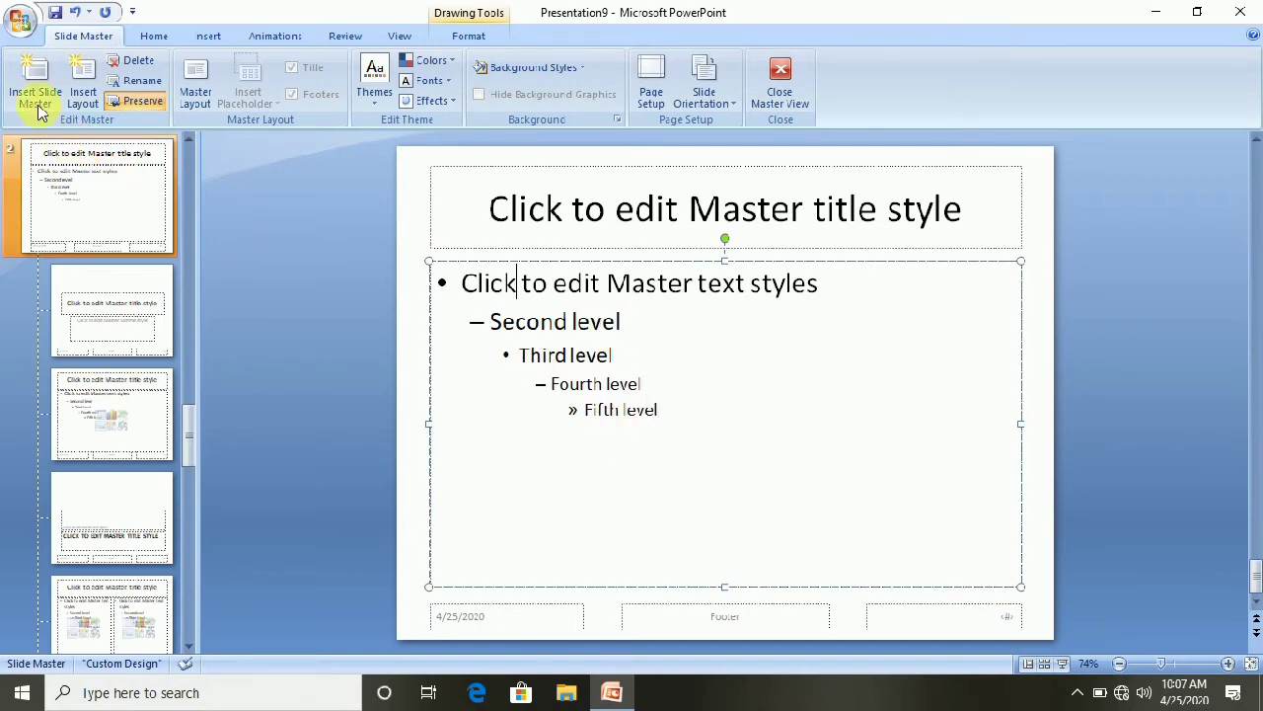
pyautogui.click(84, 98)
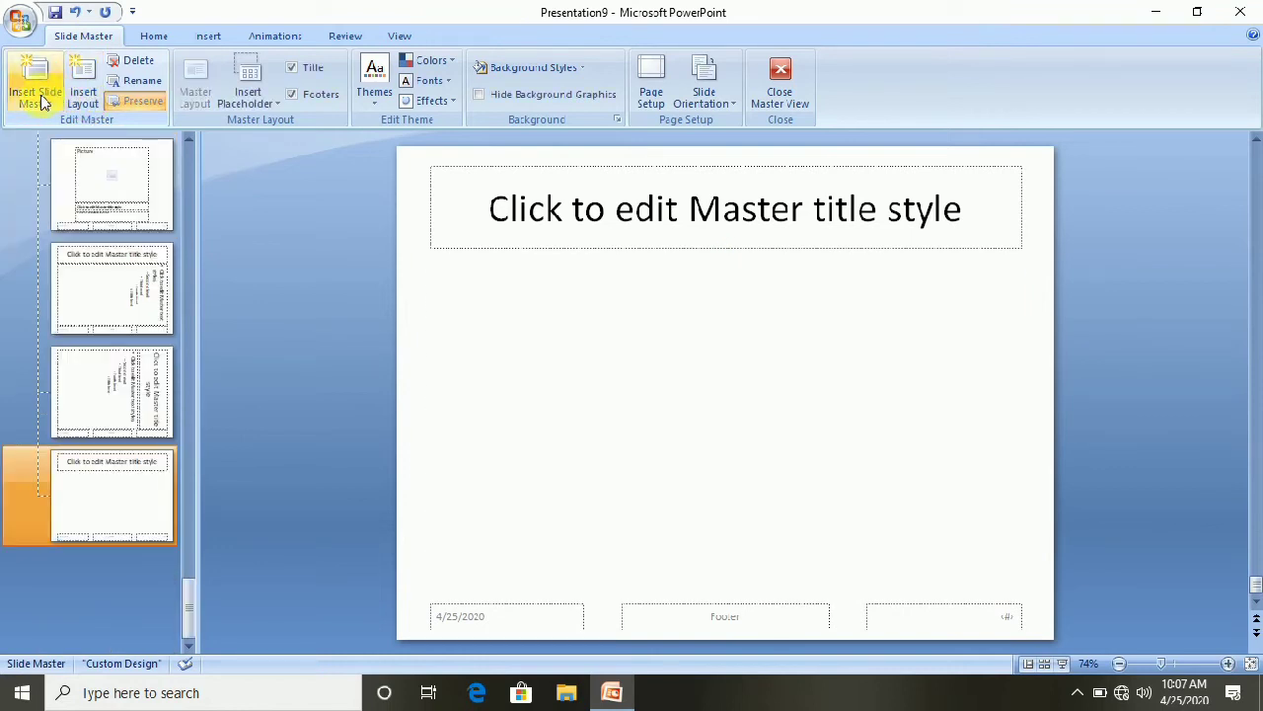
# Insert another slide master, delete it, and cancel renaming the layout
pyautogui.click(39, 99)
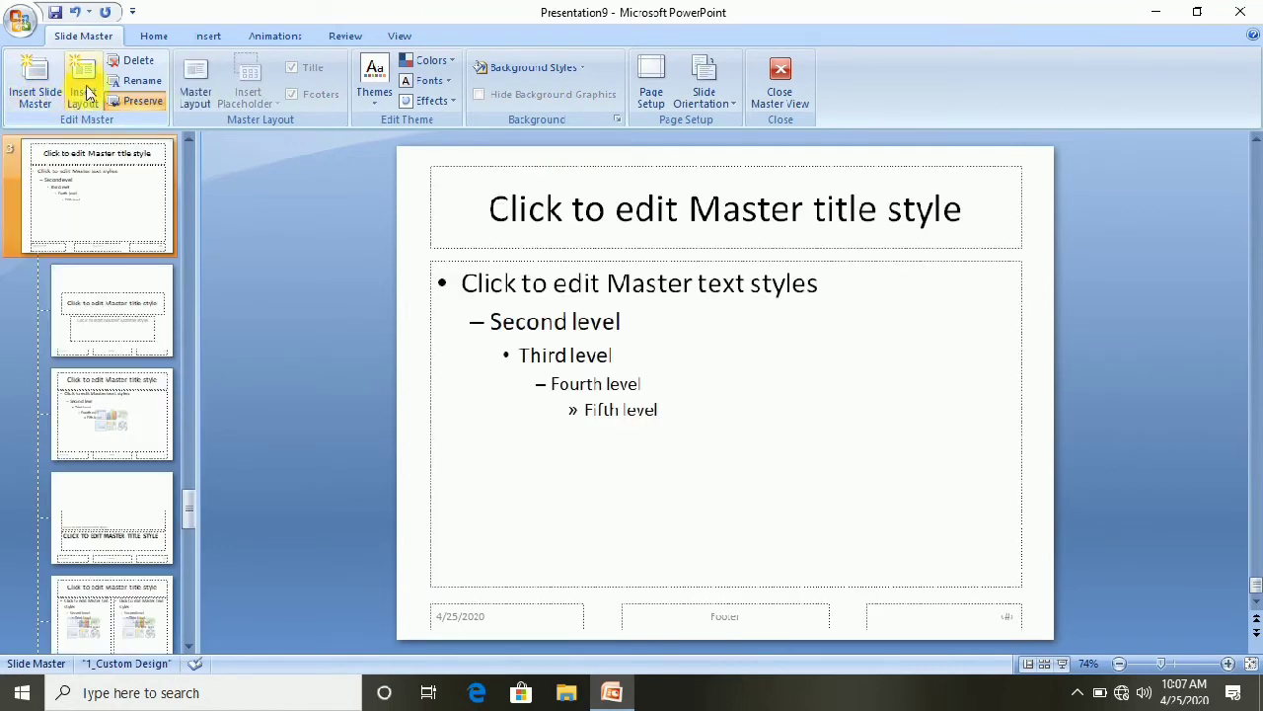
pyautogui.click(136, 63)
pyautogui.click(141, 81)
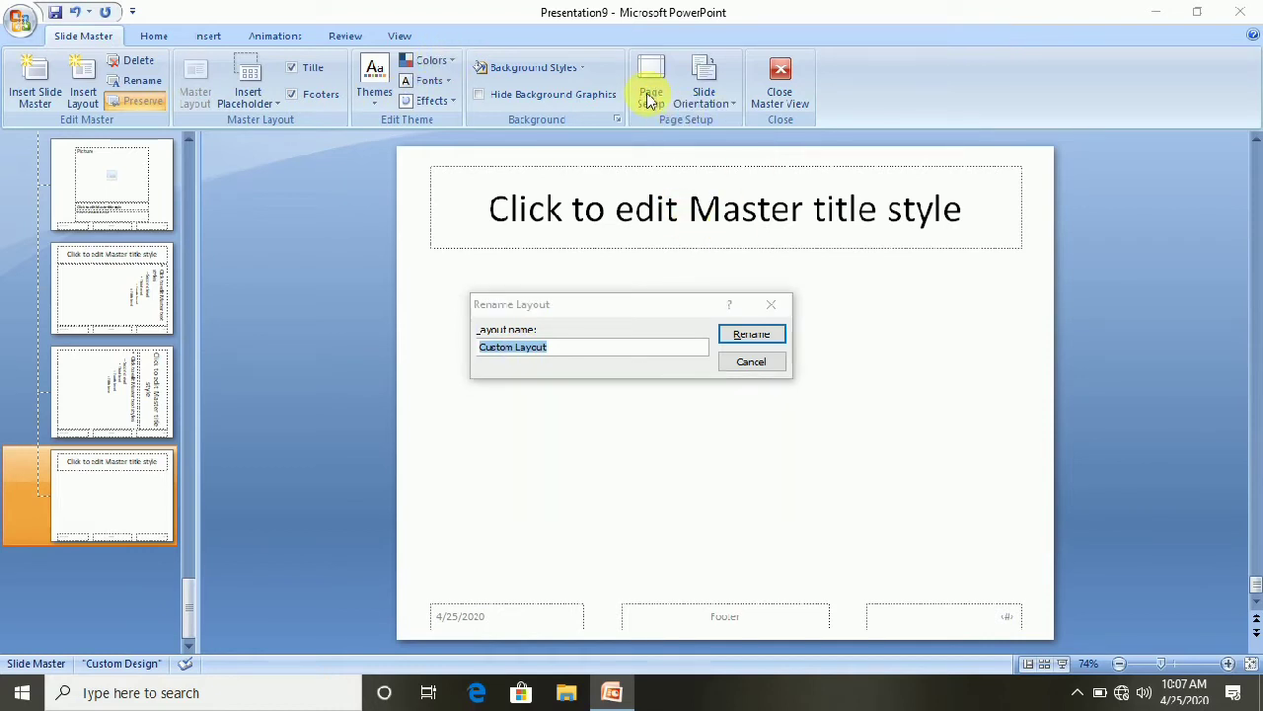
pyautogui.click(771, 304)
# Accept Page Setup unchanged and return to the View tab options
pyautogui.click(650, 84)
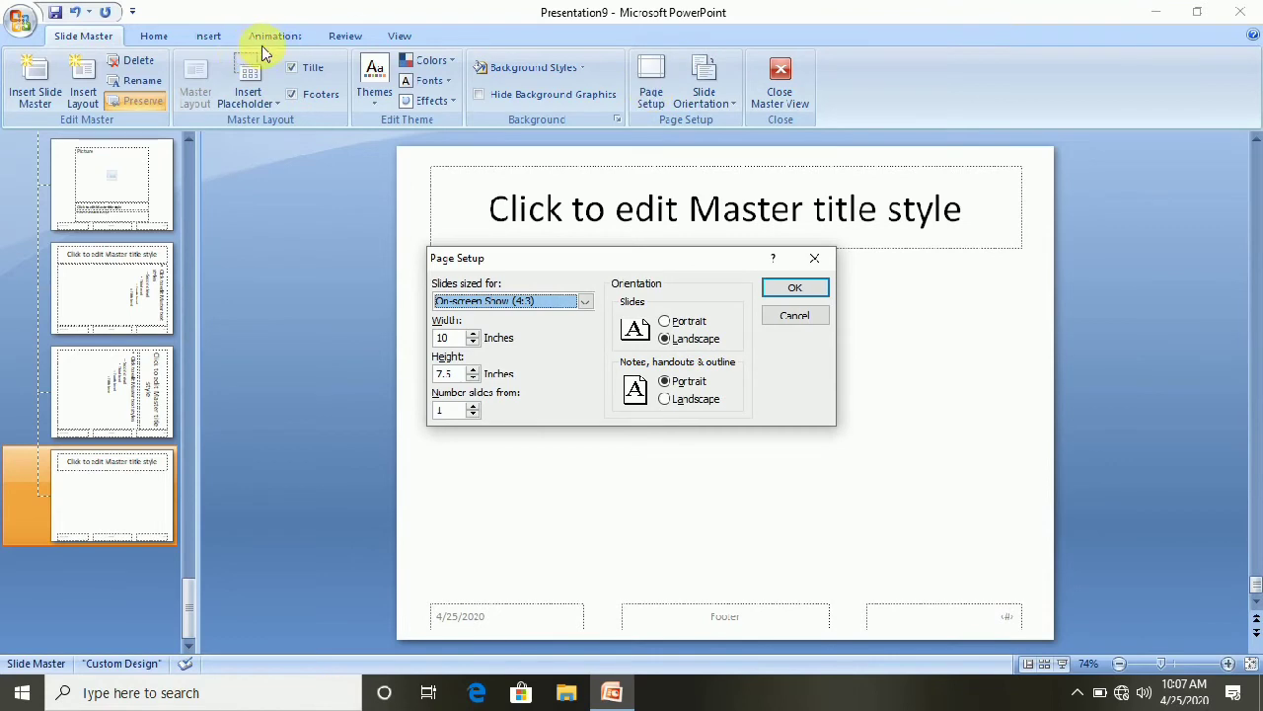
pyautogui.click(804, 287)
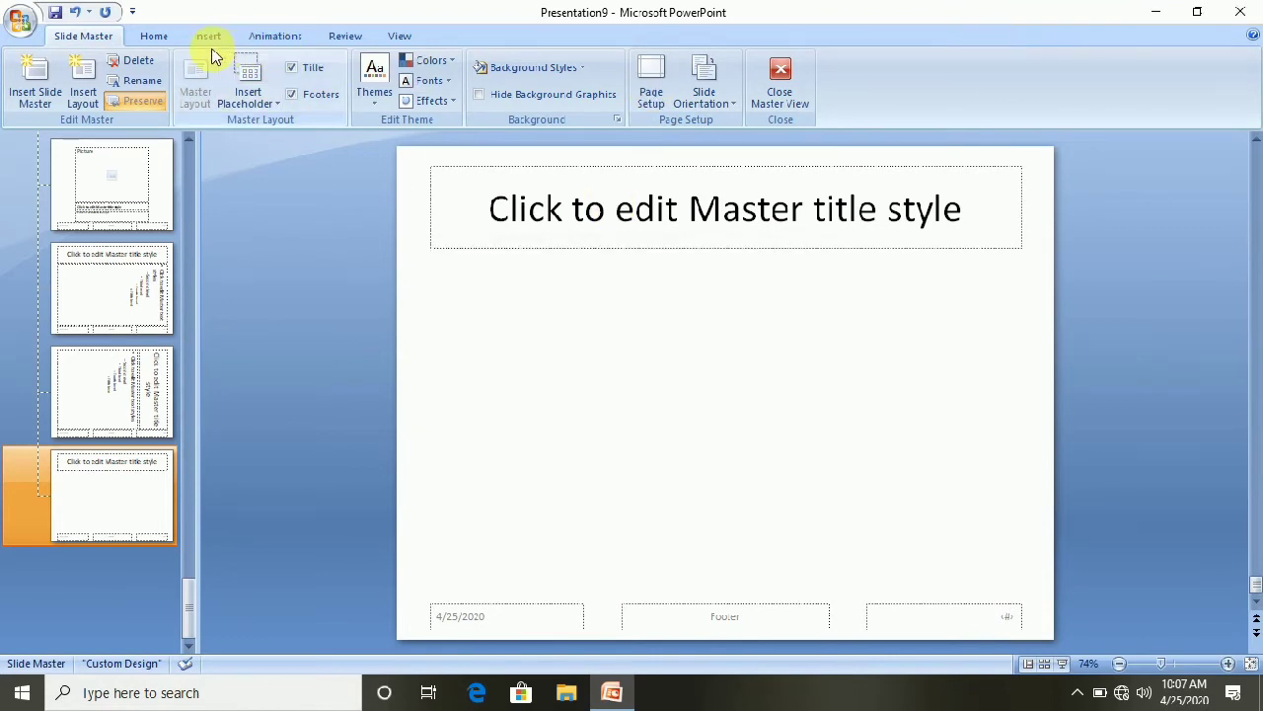
pyautogui.click(400, 37)
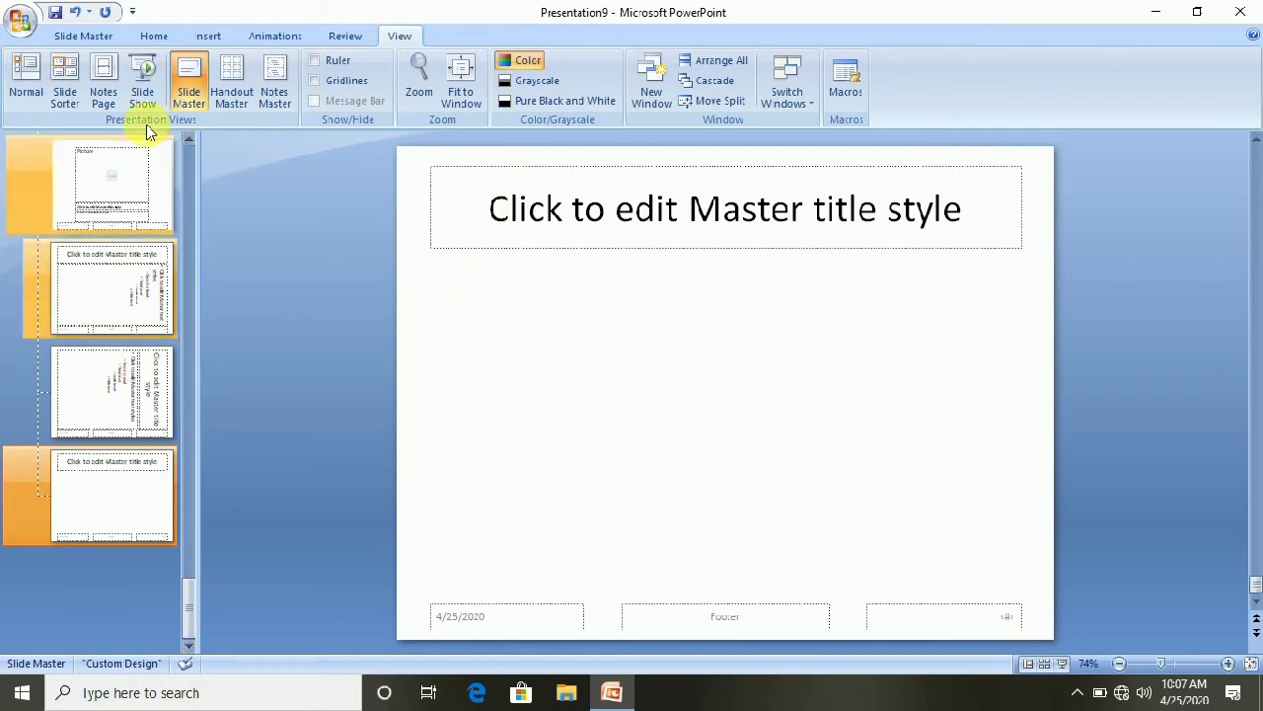
# Play the slide show briefly, then leave Slide Master for Normal view
pyautogui.click(136, 95)
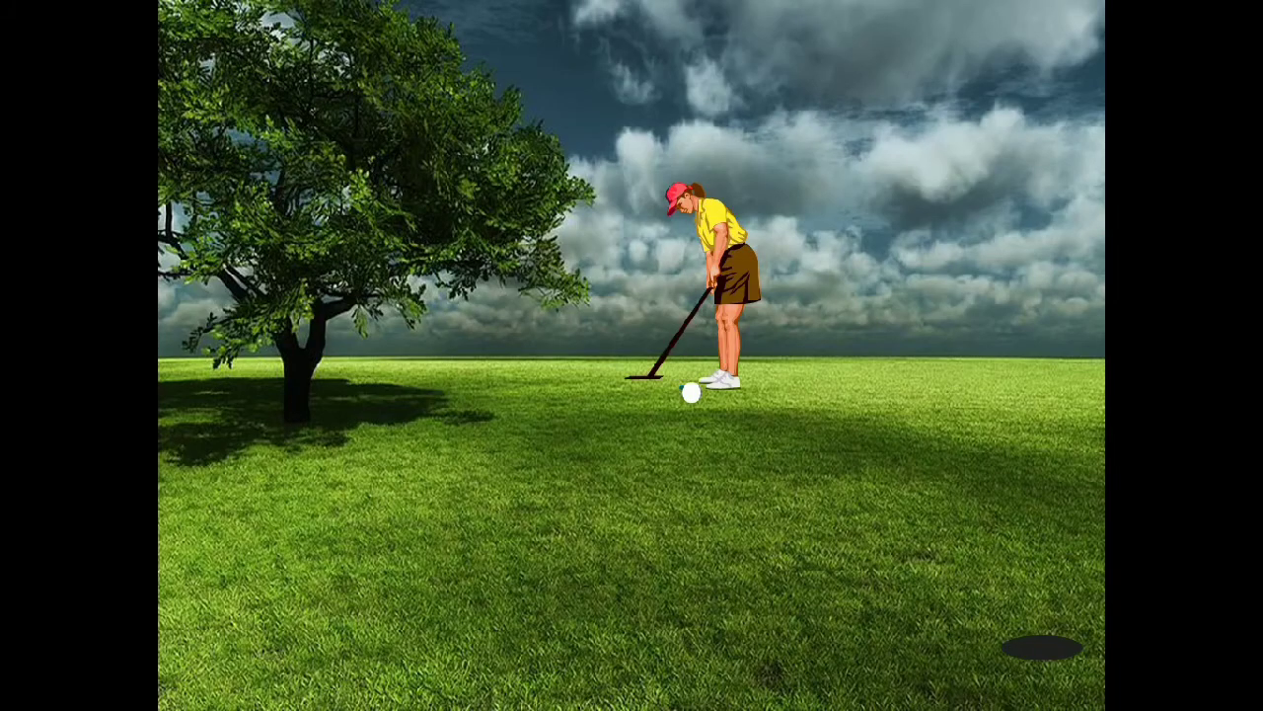
pyautogui.press('Escape')
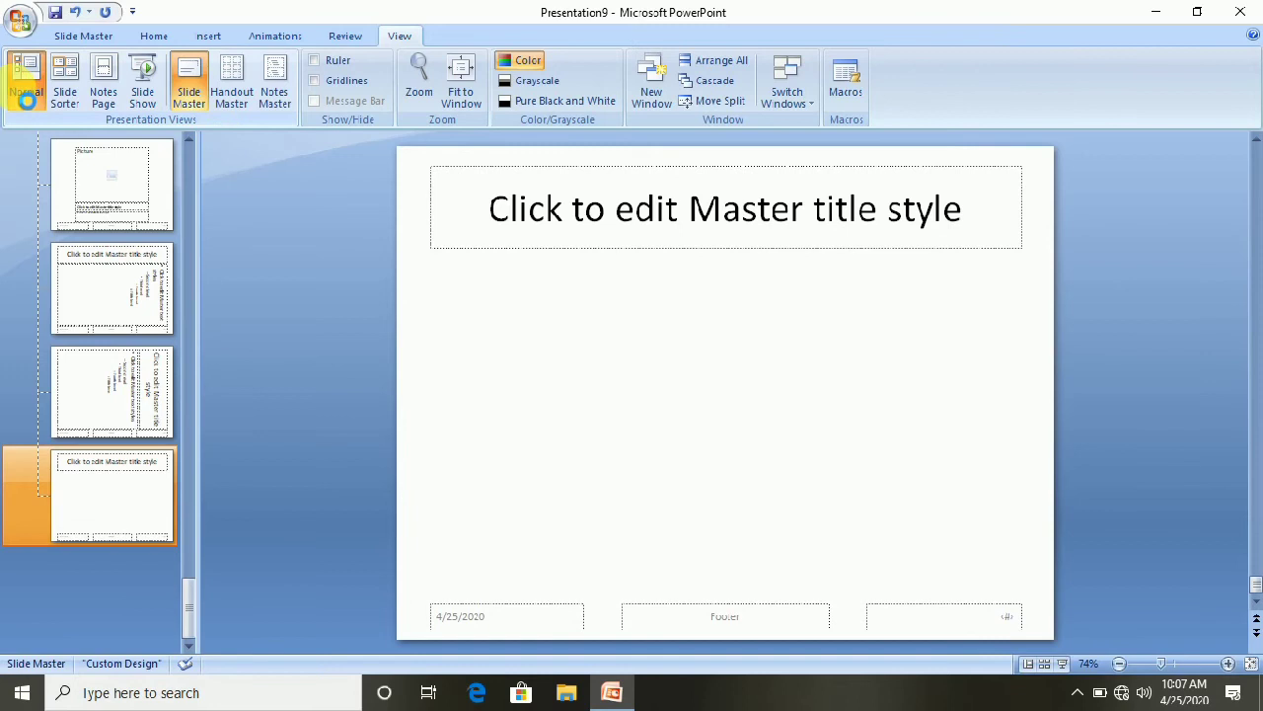
pyautogui.click(23, 79)
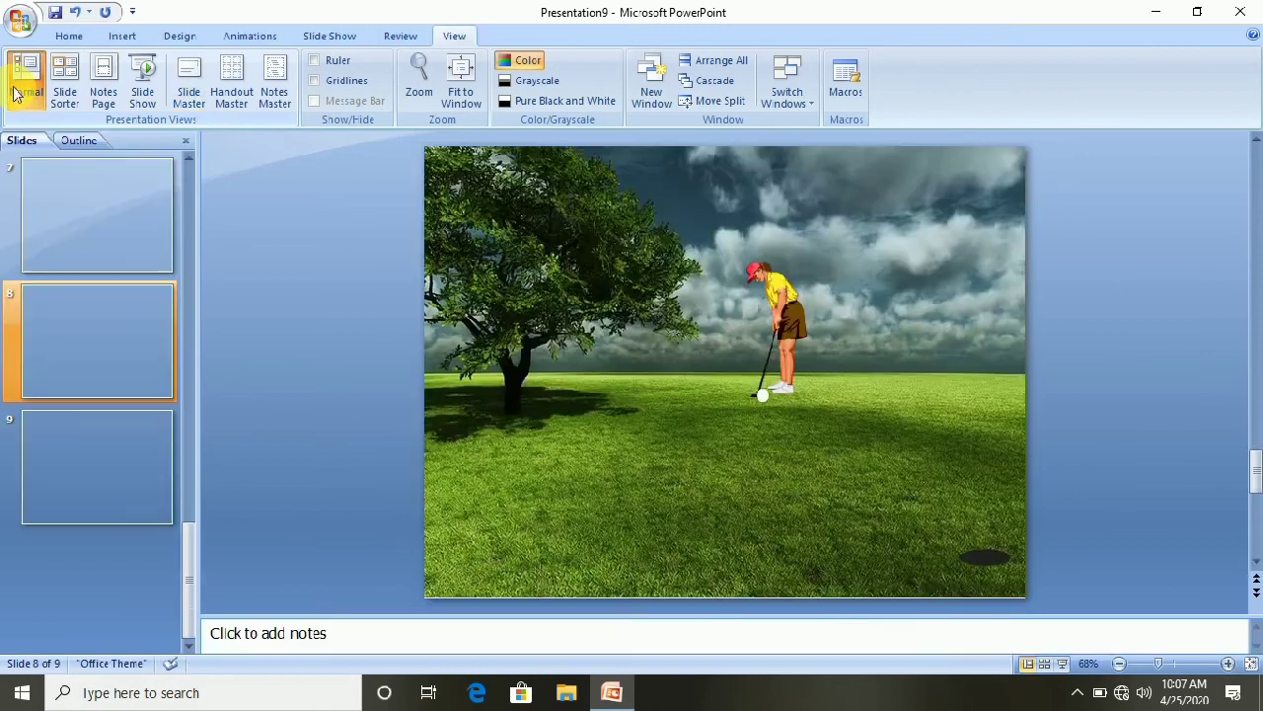
# Browse the Slide Show, Animations and Design tabs
pyautogui.click(326, 35)
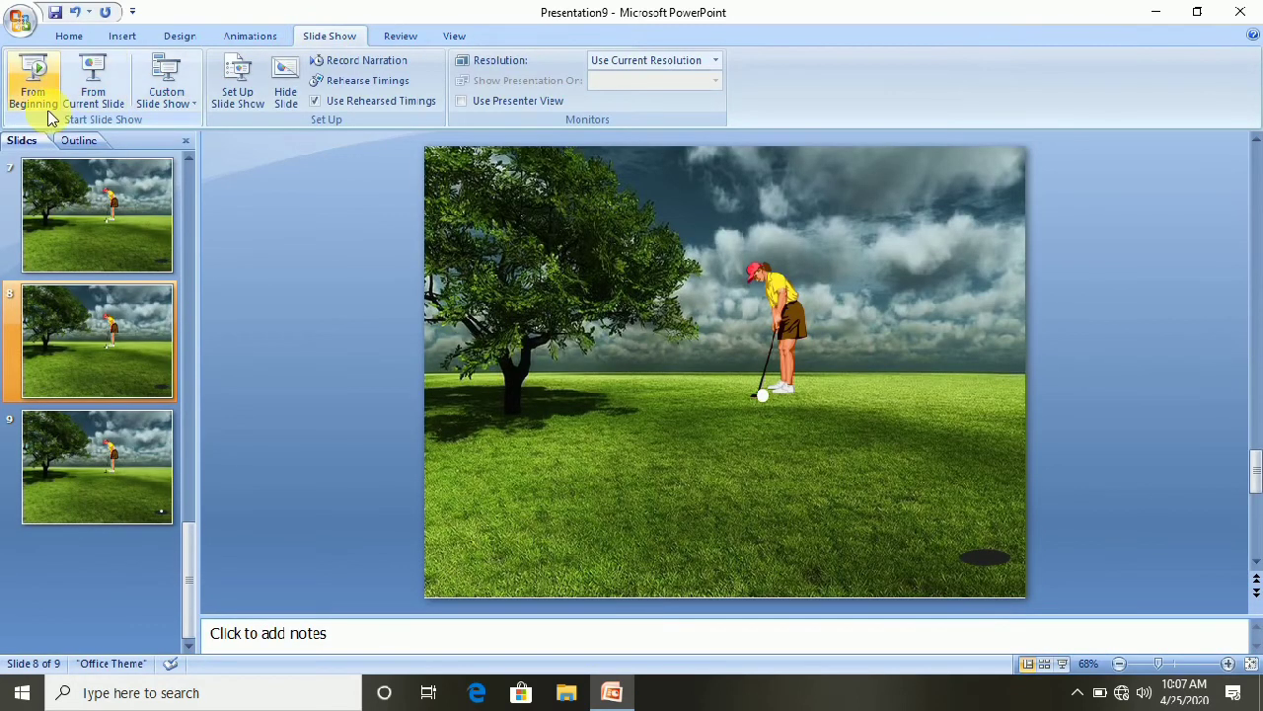
pyautogui.click(222, 36)
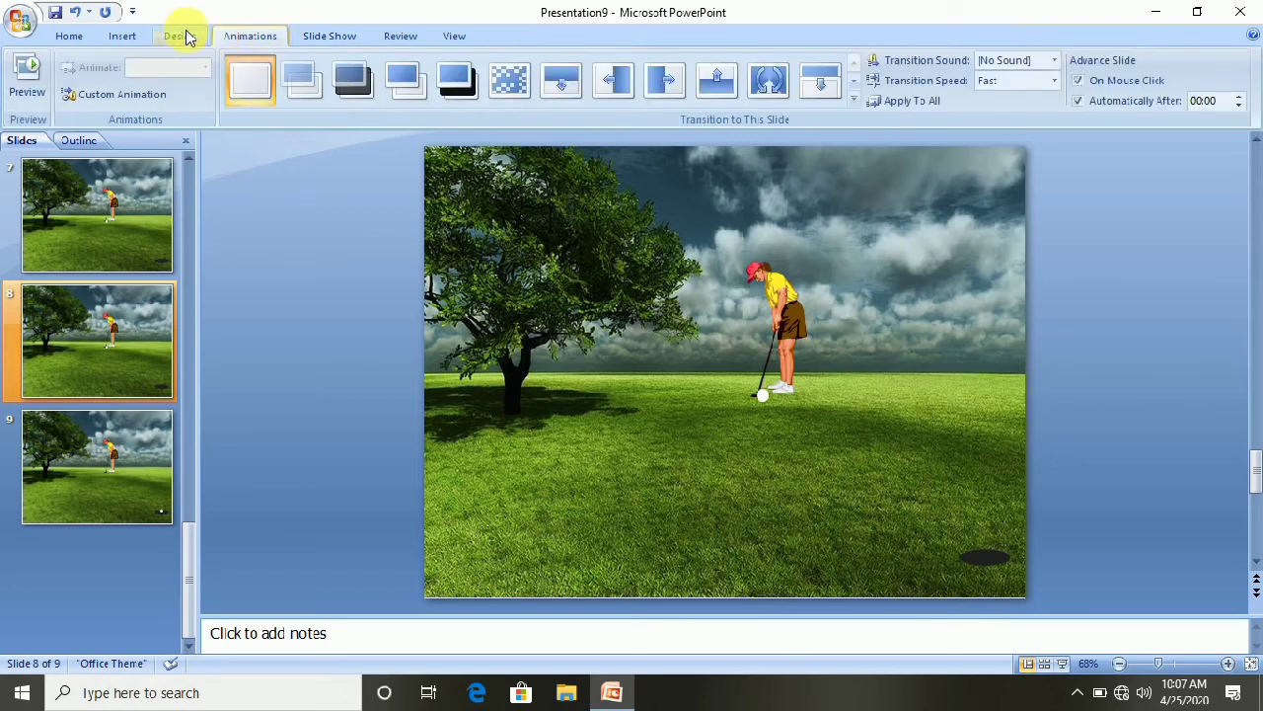
pyautogui.click(177, 36)
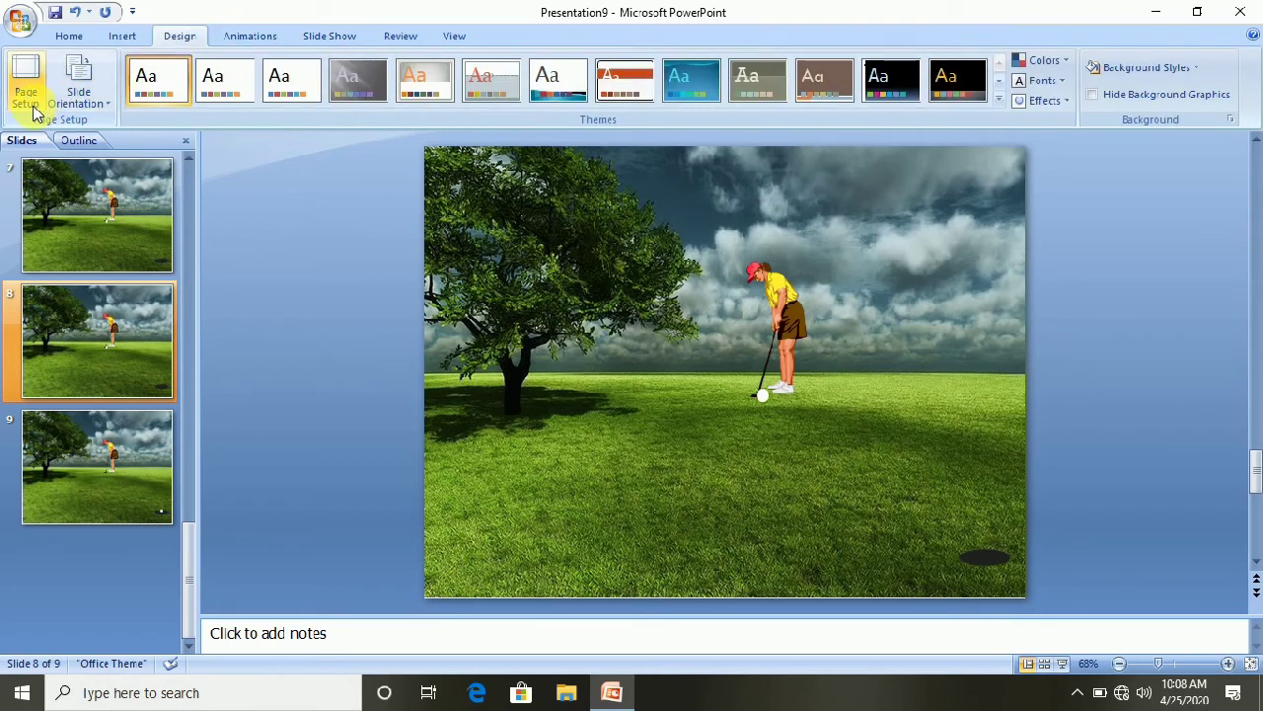
pyautogui.click(20, 19)
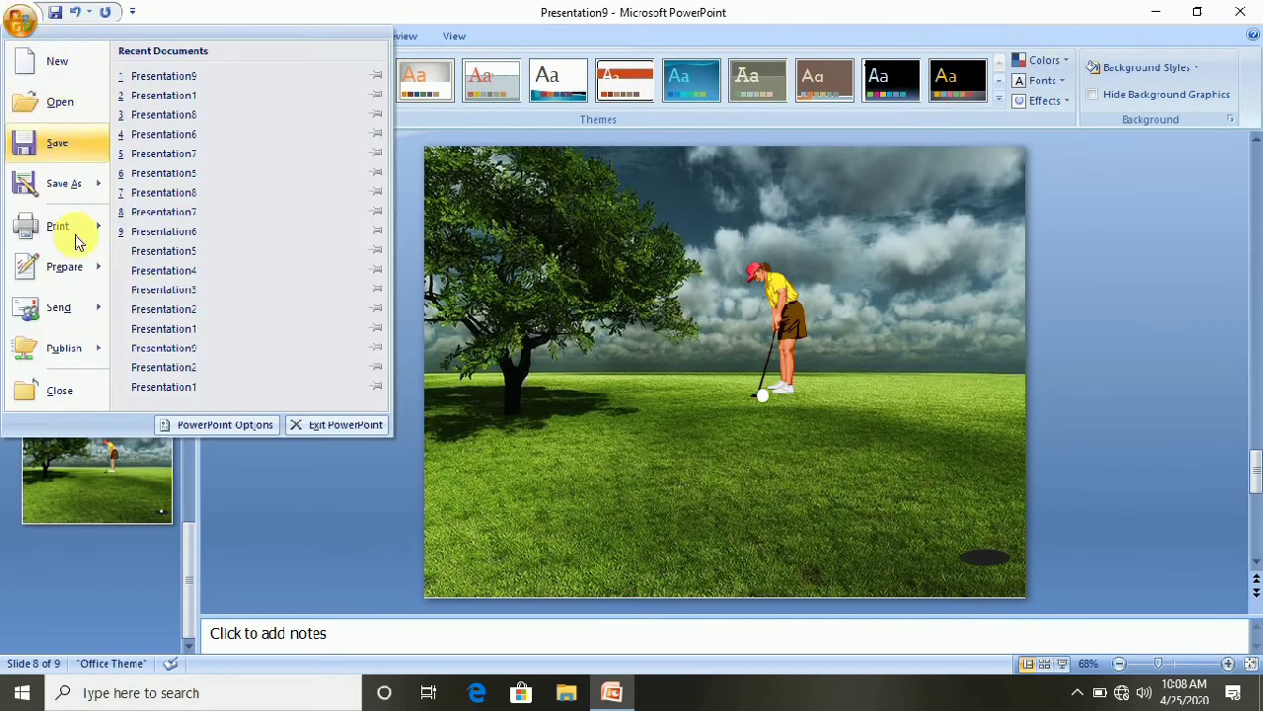
pyautogui.moveTo(59, 227)
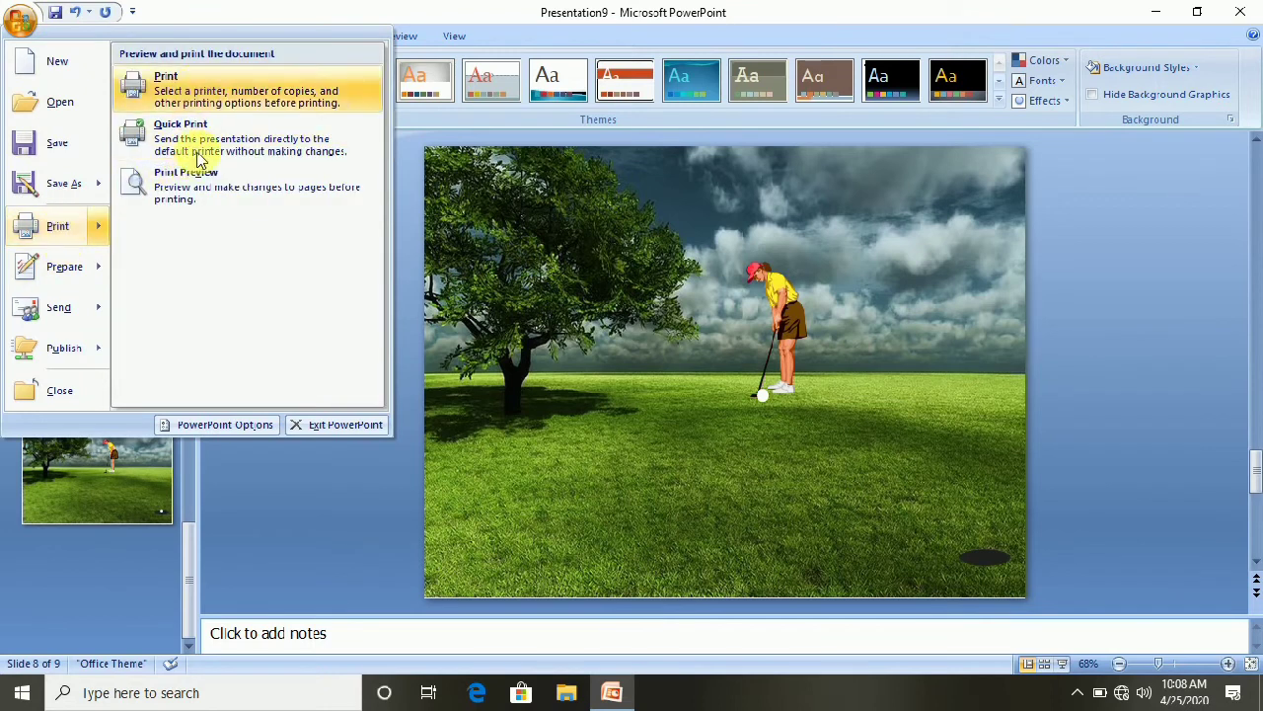
pyautogui.click(201, 96)
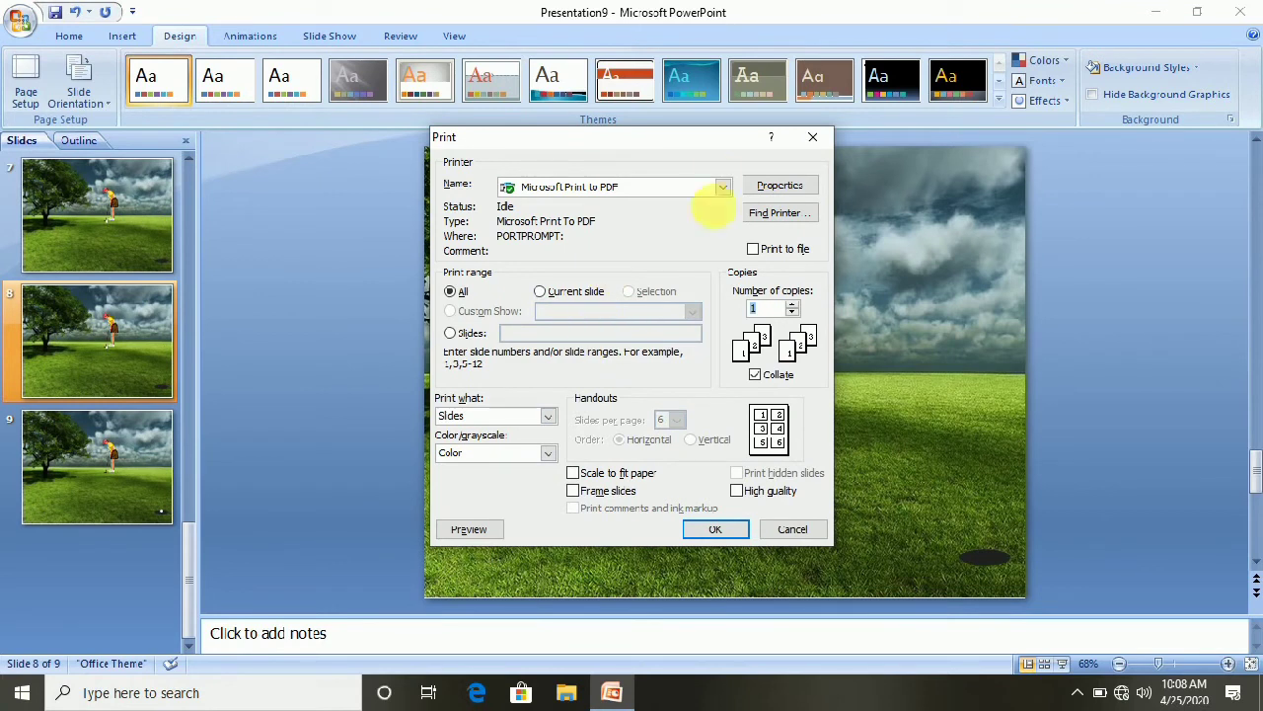
pyautogui.press('Escape')
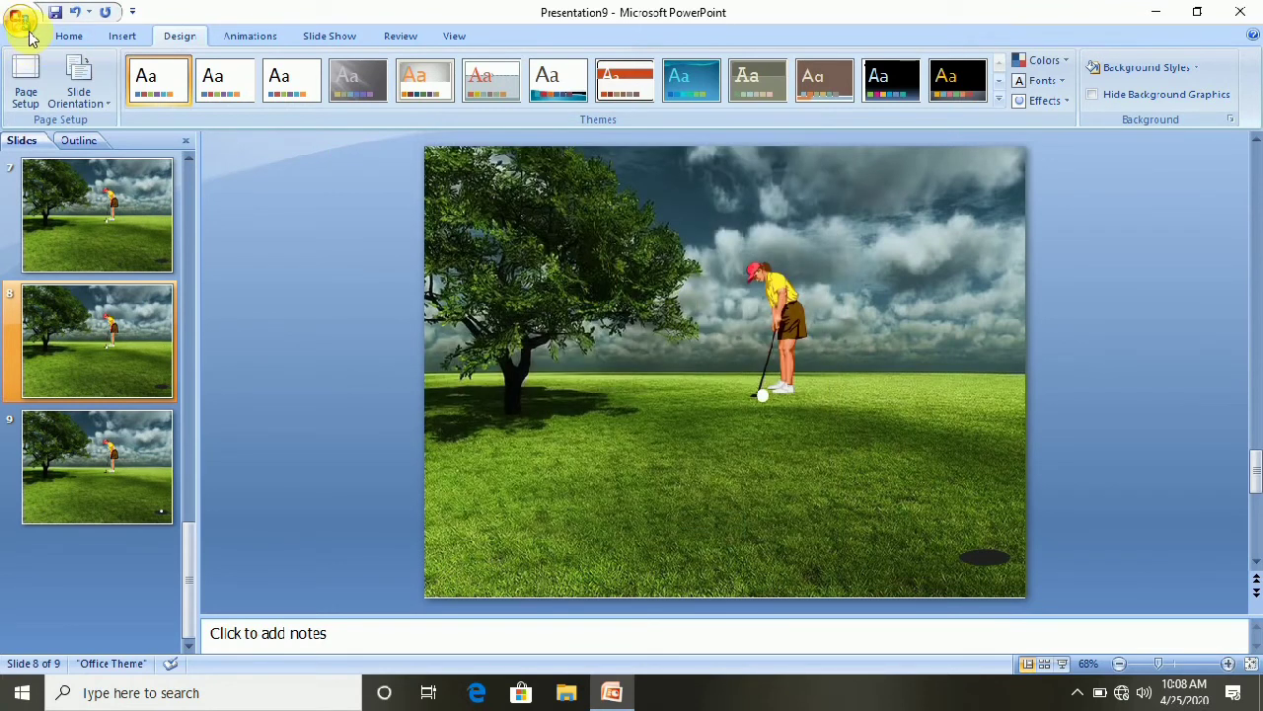
pyautogui.click(20, 20)
pyautogui.moveTo(57, 284)
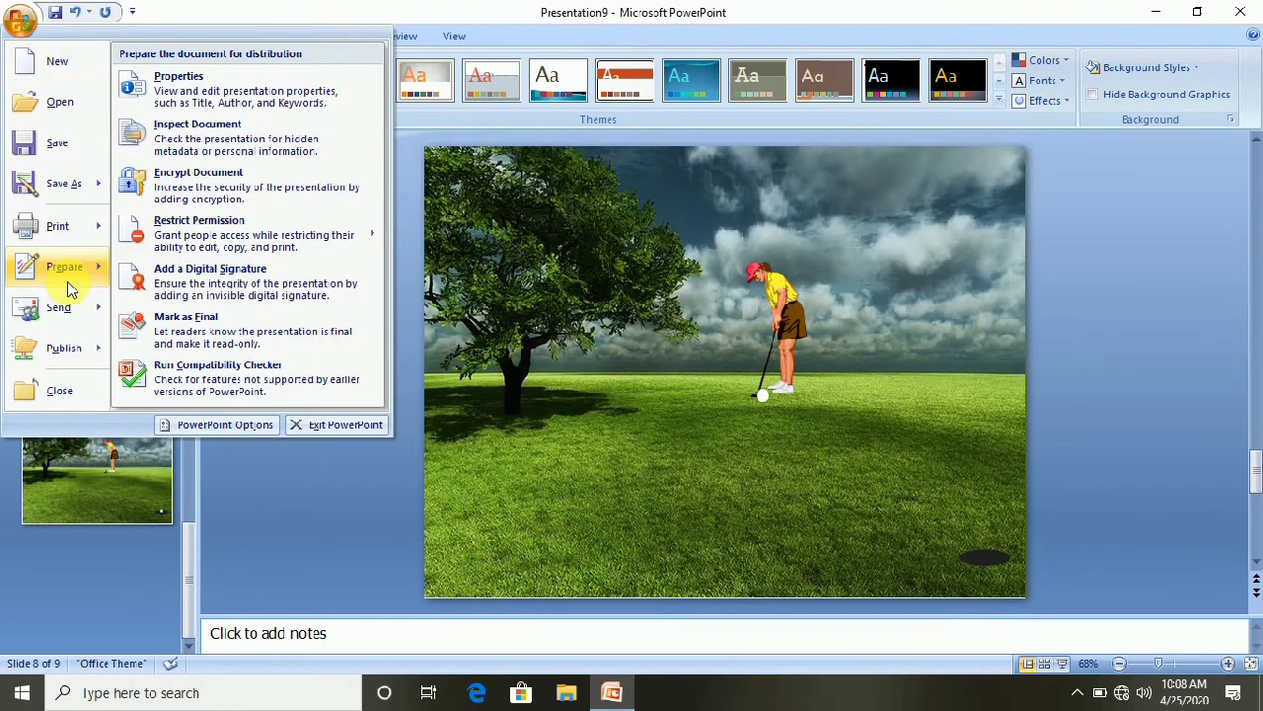
pyautogui.moveTo(59, 227)
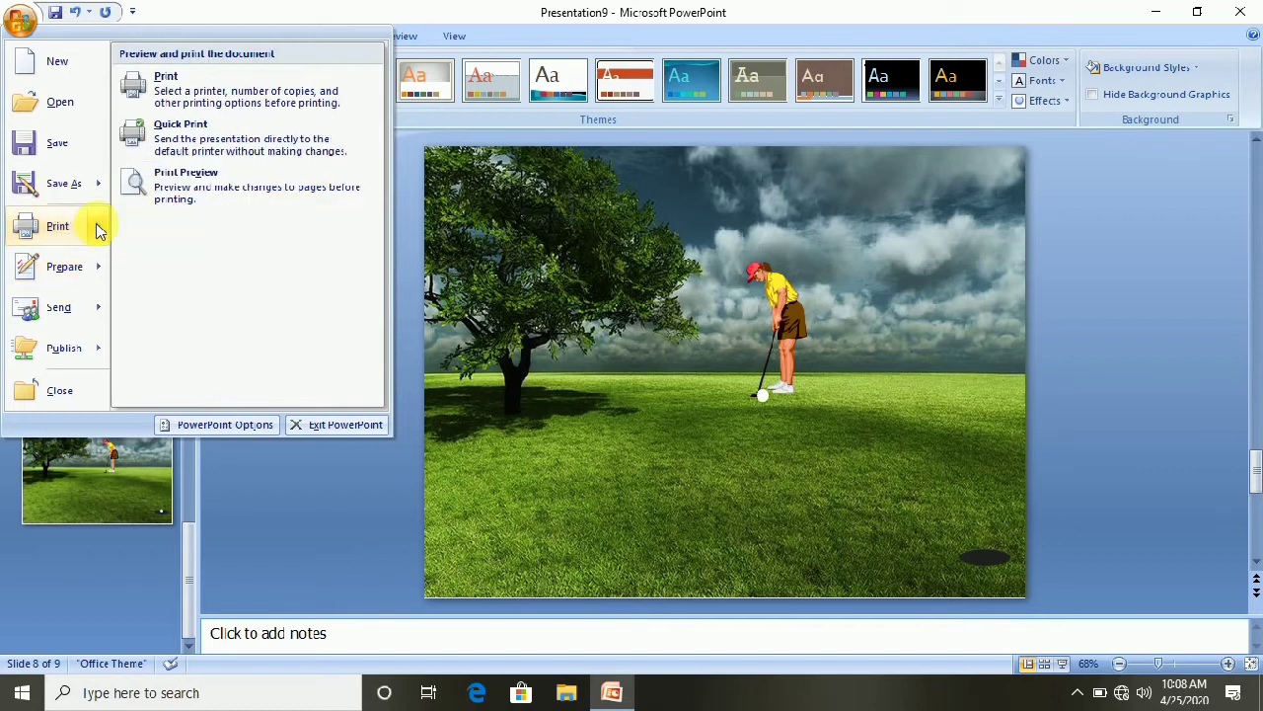
pyautogui.click(175, 195)
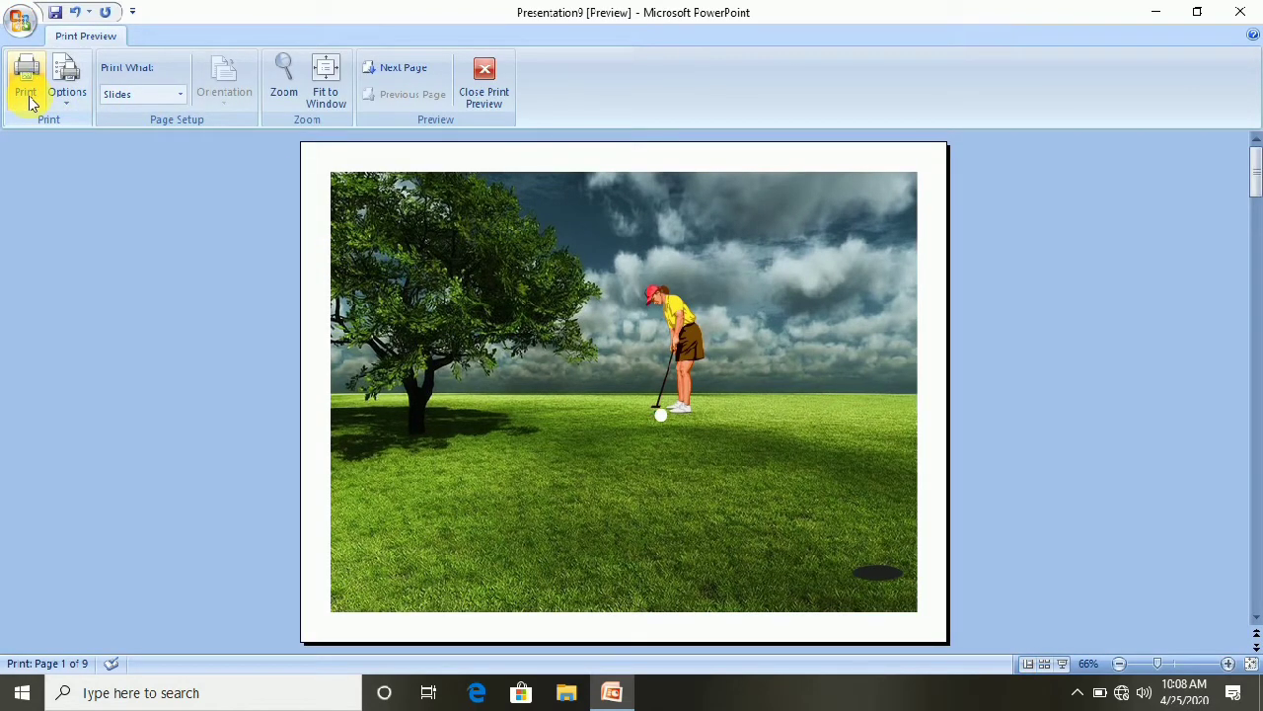
pyautogui.click(61, 107)
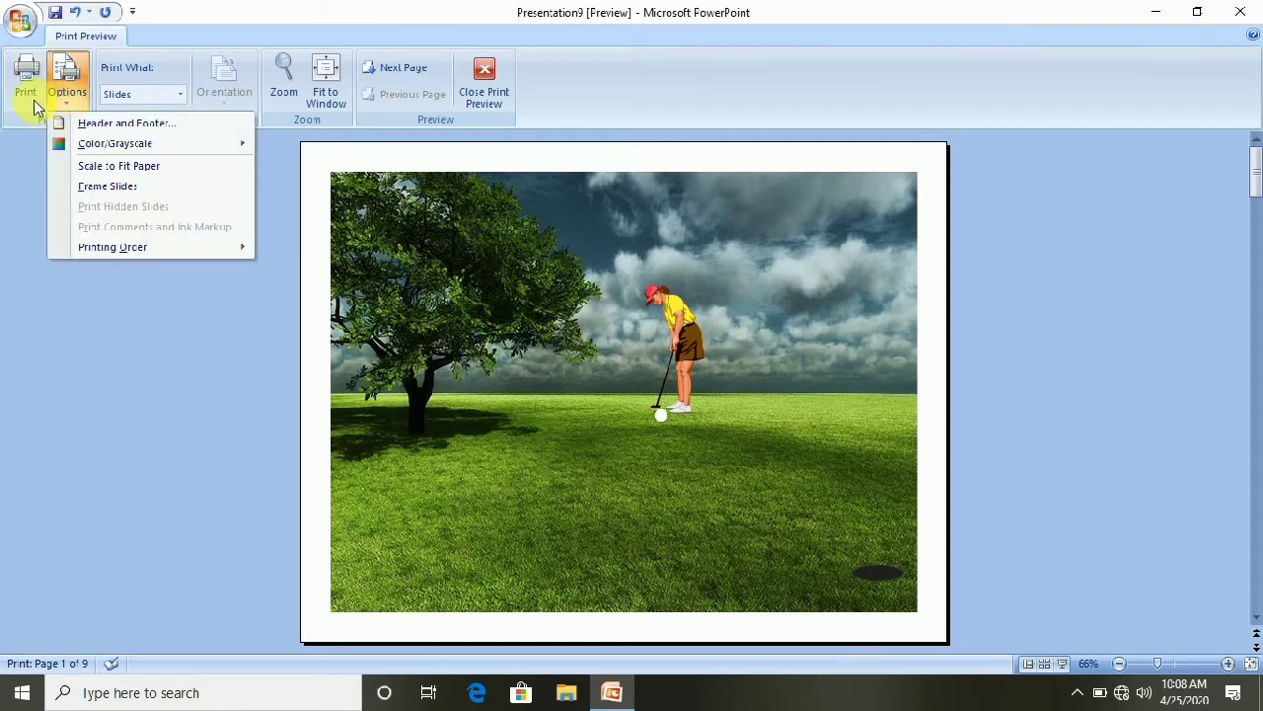
pyautogui.click(33, 99)
pyautogui.press('Escape')
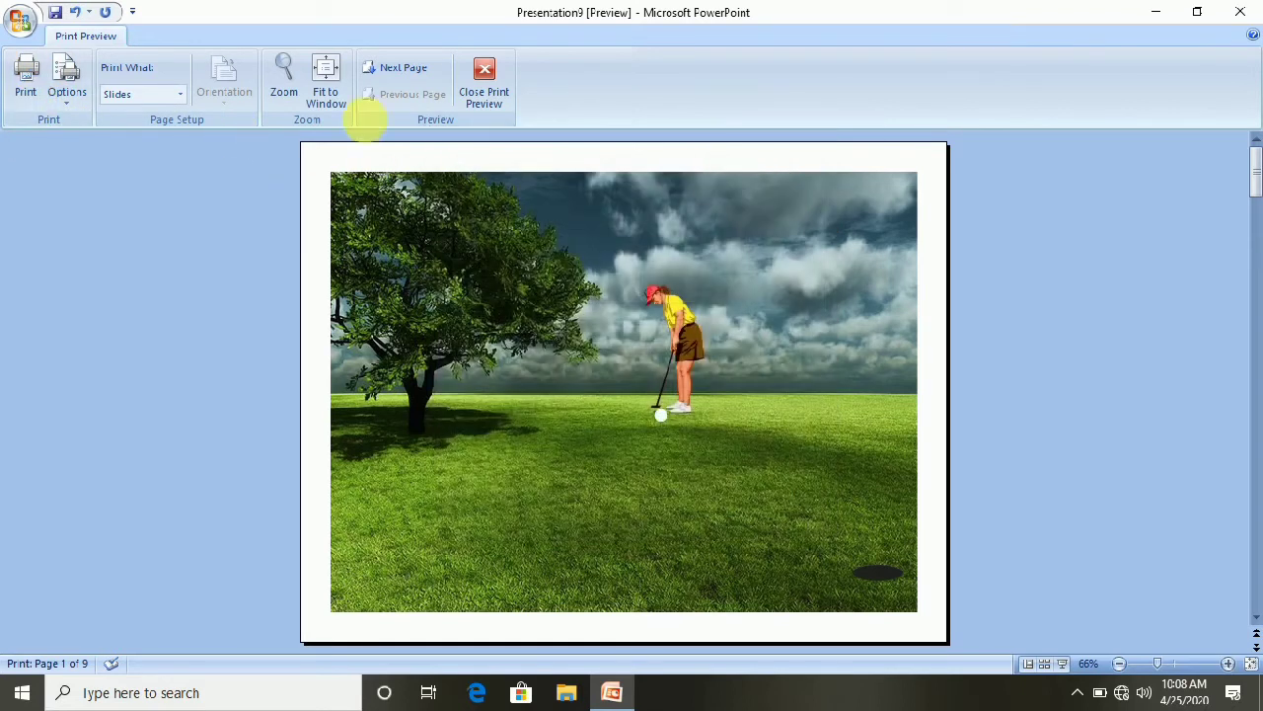
pyautogui.click(483, 81)
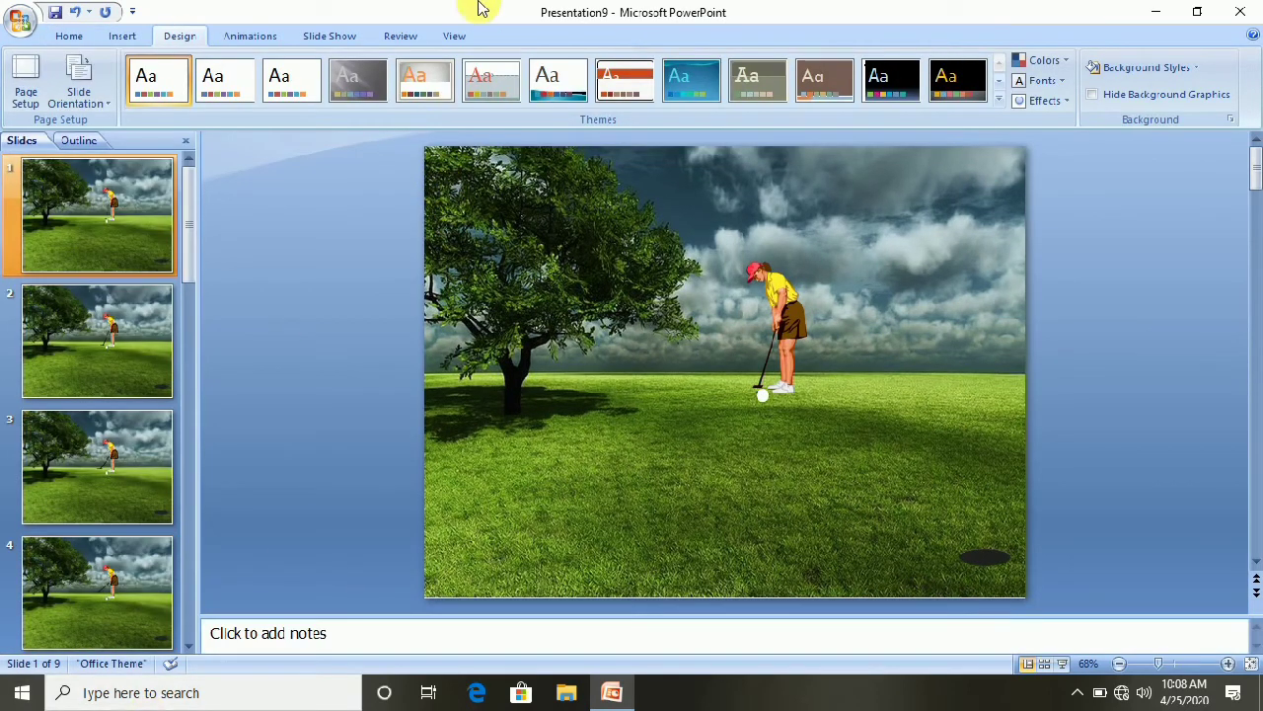
# Open Slide Master view from the View tab, then close it
pyautogui.click(347, 35)
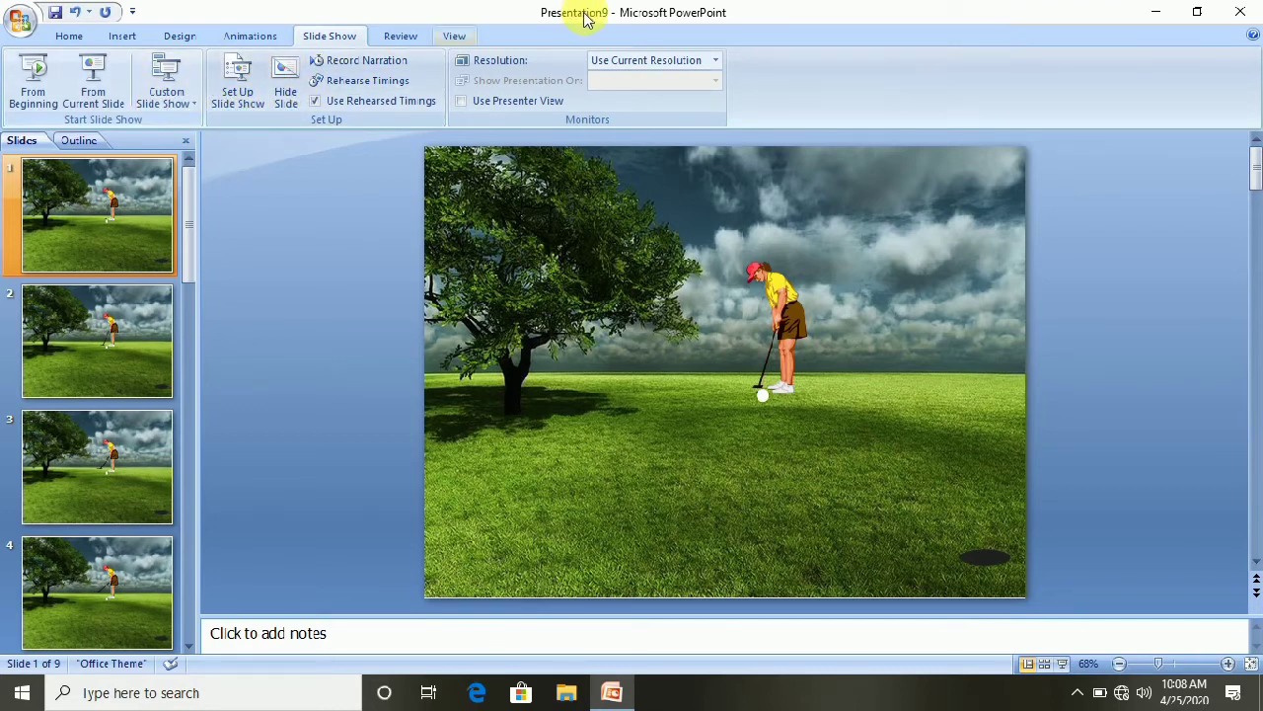
pyautogui.click(459, 35)
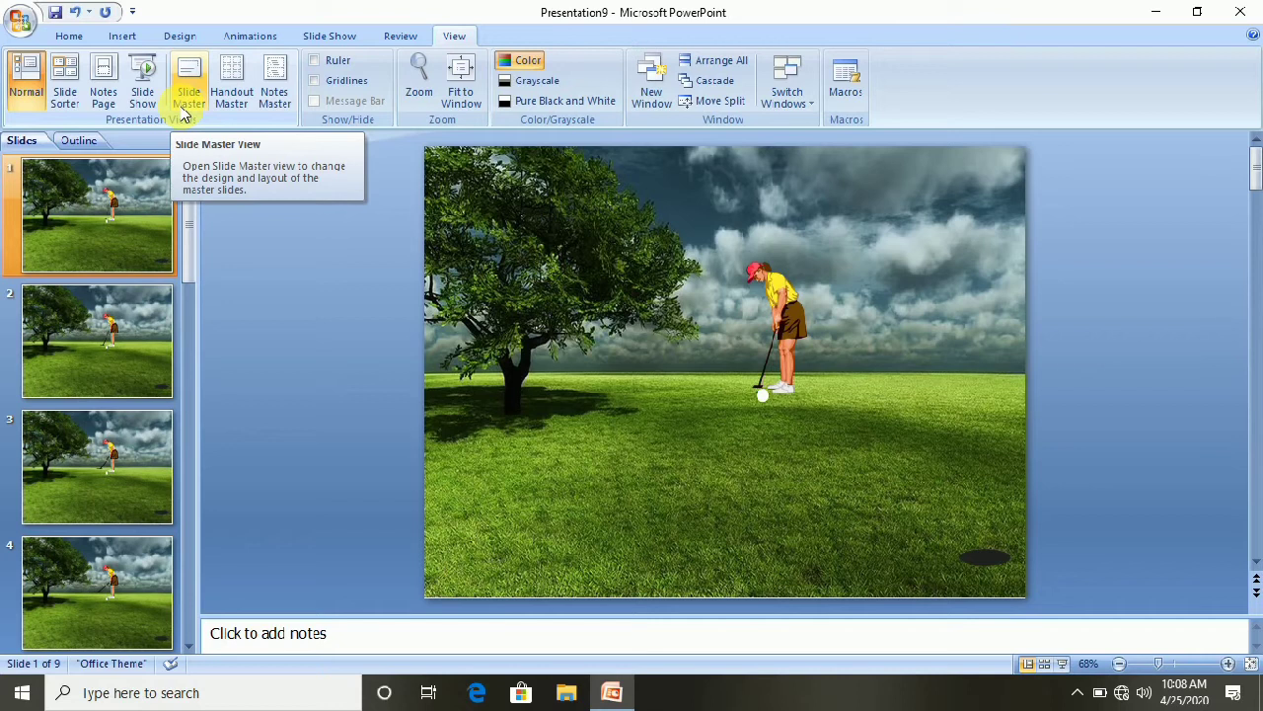
pyautogui.click(187, 99)
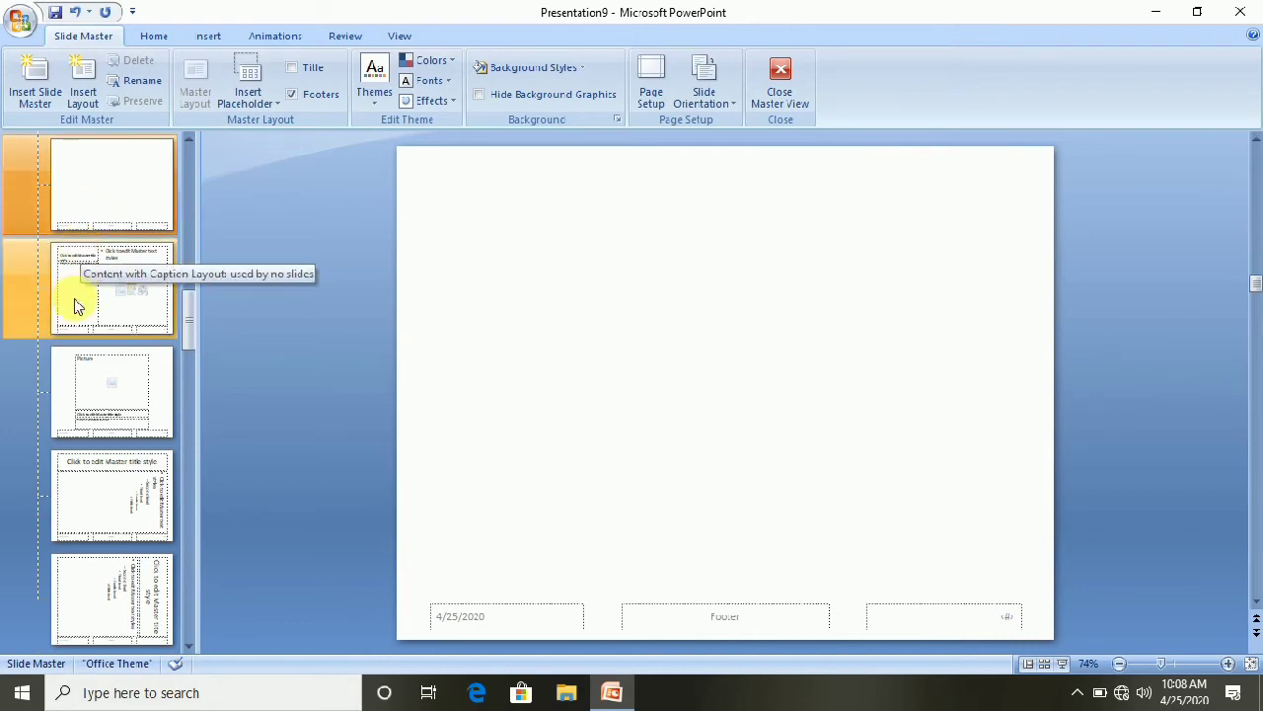
pyautogui.click(777, 81)
# Browse the Review and Slide Show tabs, then open Handout Master view
pyautogui.click(400, 35)
pyautogui.click(336, 34)
pyautogui.click(452, 35)
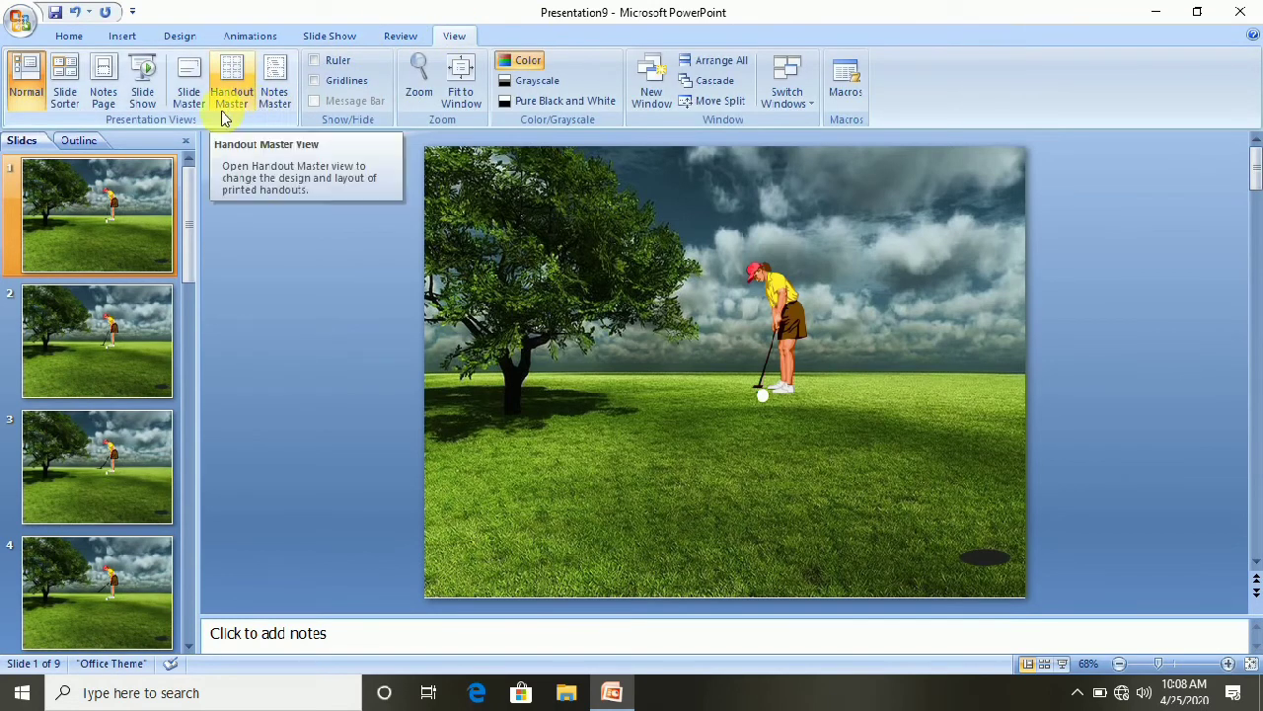
pyautogui.click(237, 103)
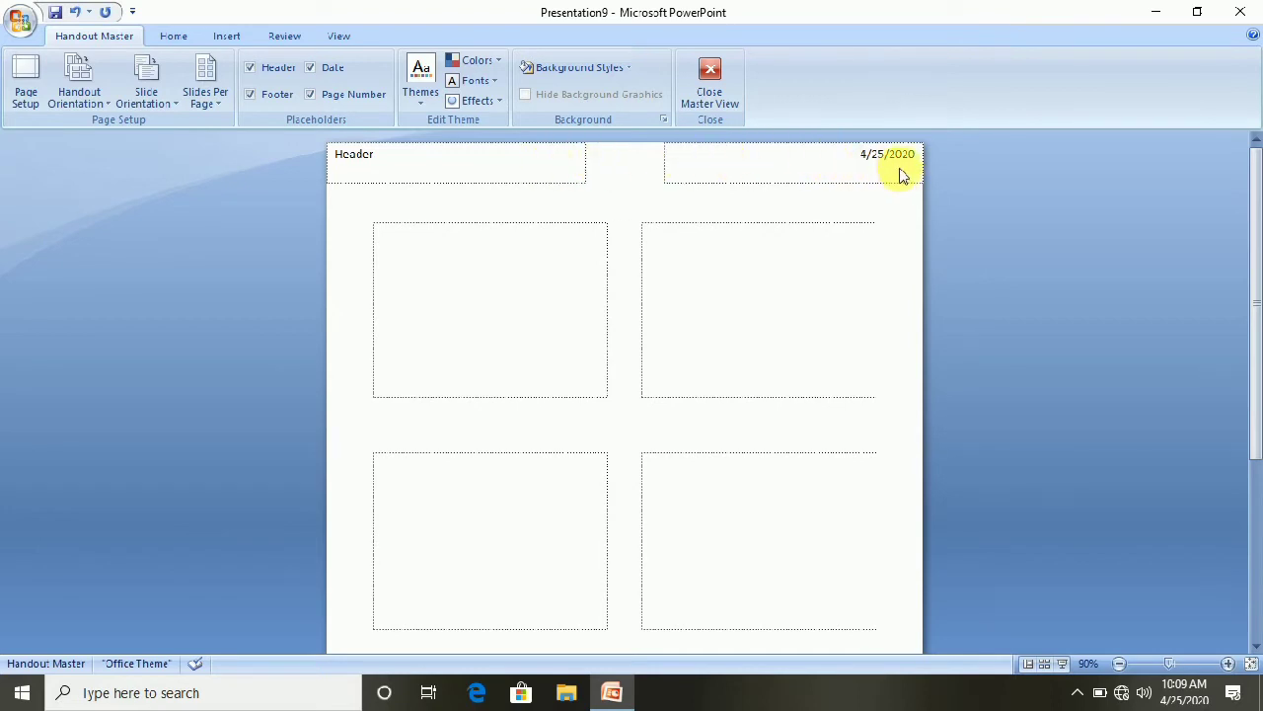
# Remove the stray 'Sa' text typed into the handout header
pyautogui.click(439, 176)
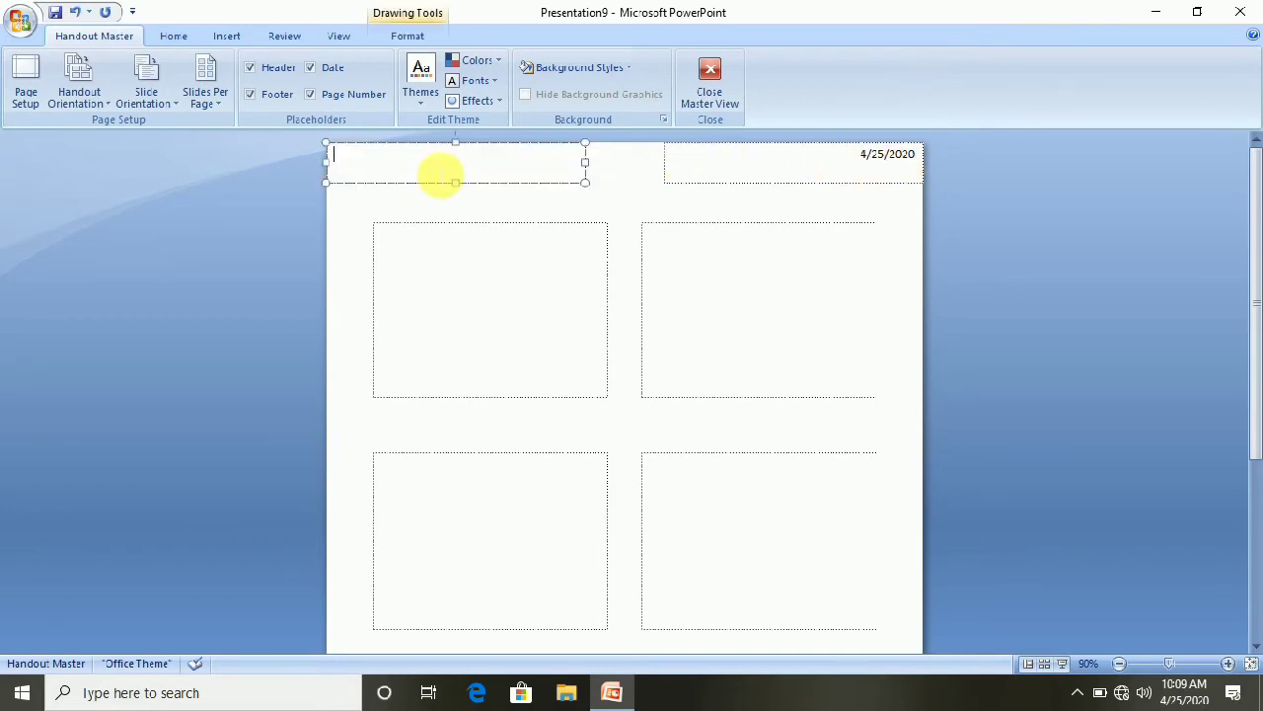
pyautogui.write('Sa')
pyautogui.click(432, 176)
pyautogui.press('BackSpace')
pyautogui.press('BackSpace')
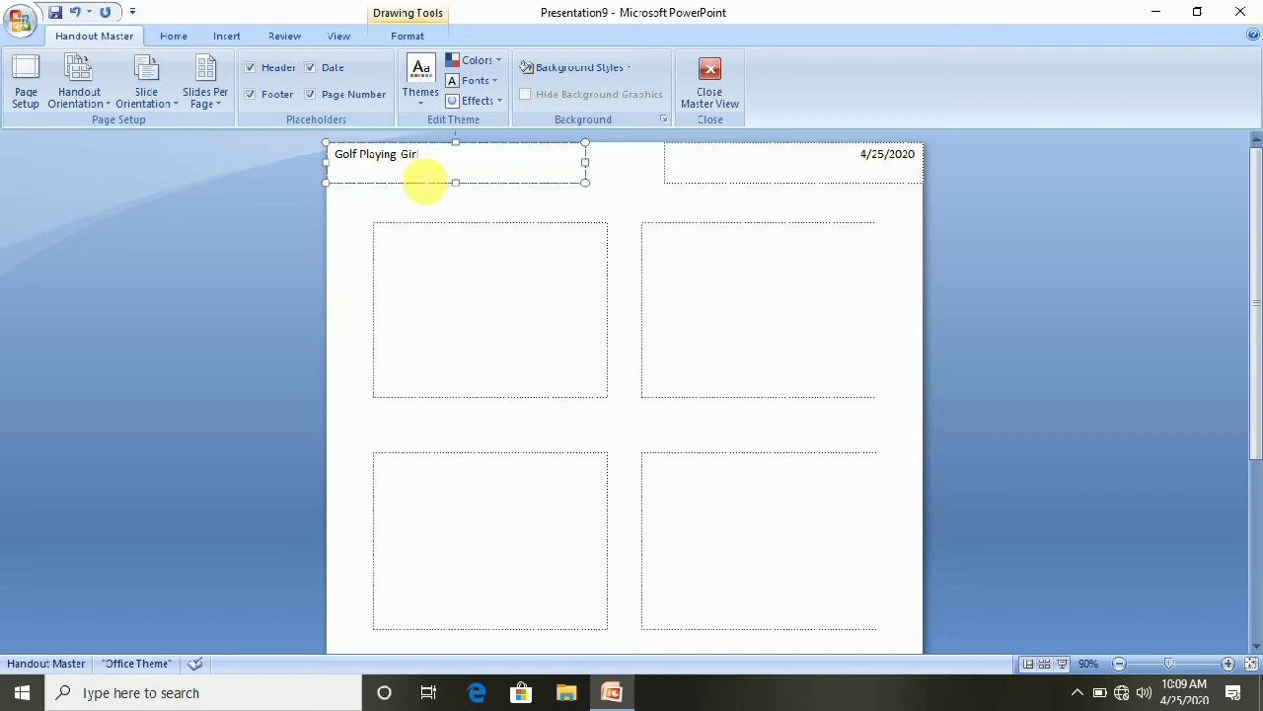
# Grow the header text 'Golf Playing Girl' from 12 pt to 24 pt with Grow Font
pyautogui.click(176, 35)
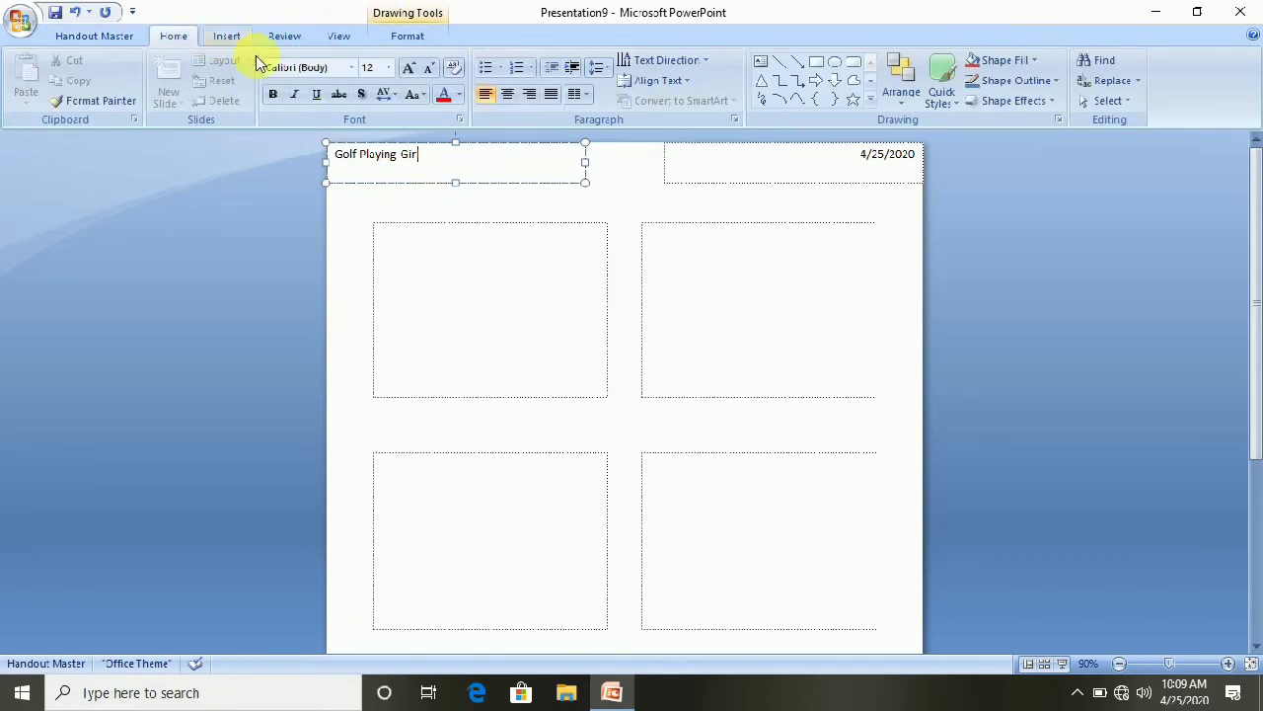
pyautogui.moveTo(419, 158); pyautogui.dragTo(340, 155)
pyautogui.click(411, 69)
pyautogui.click(411, 70)
pyautogui.click(410, 70)
pyautogui.click(410, 70)
pyautogui.click(411, 69)
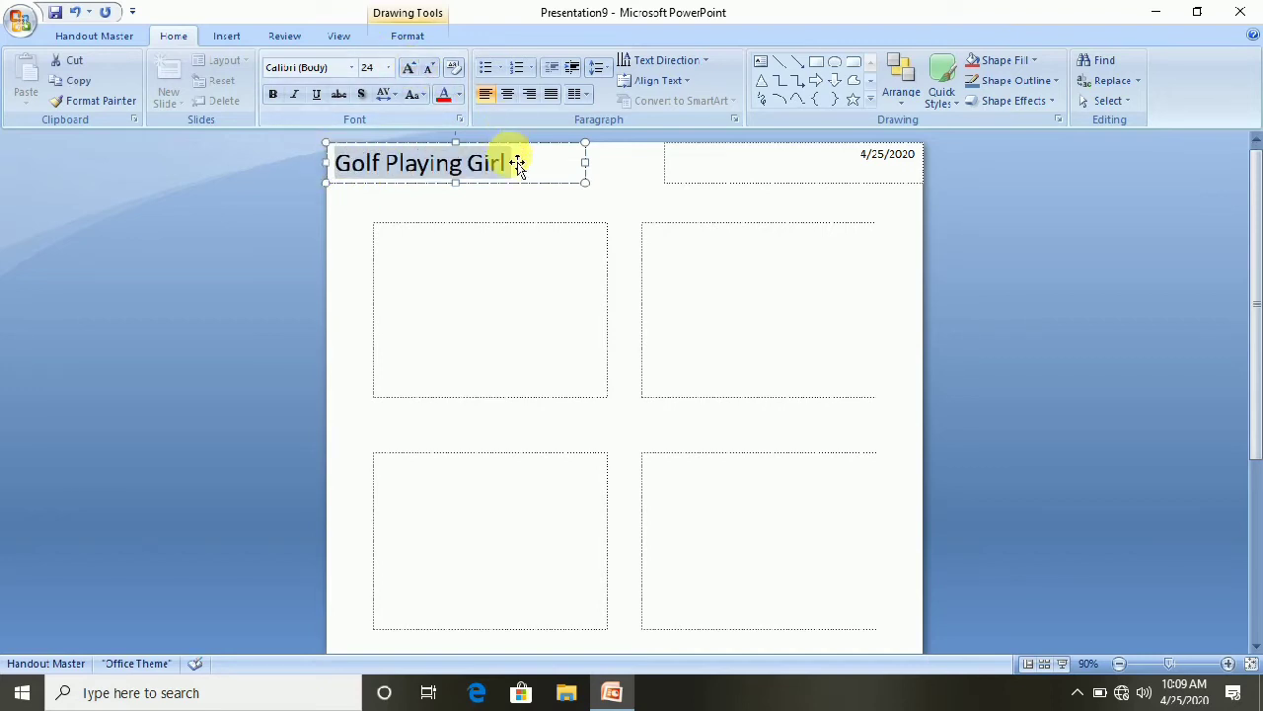
pyautogui.click(536, 203)
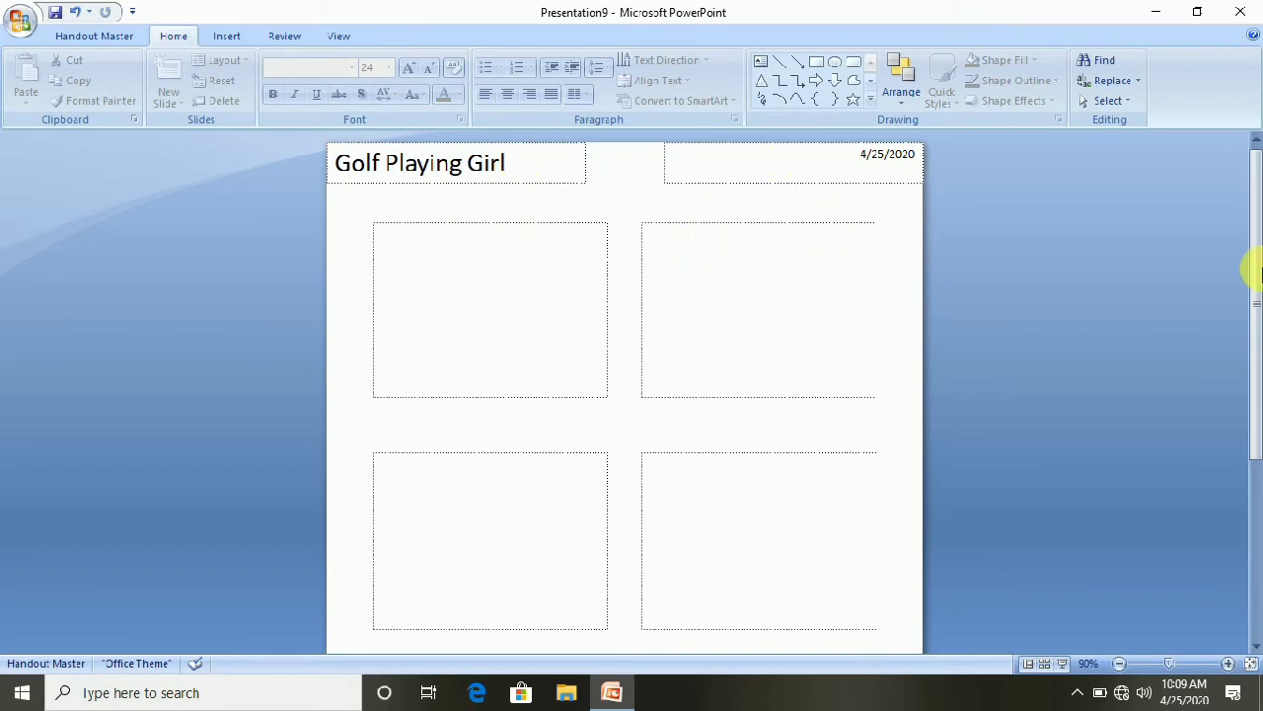
pyautogui.click(1254, 543)
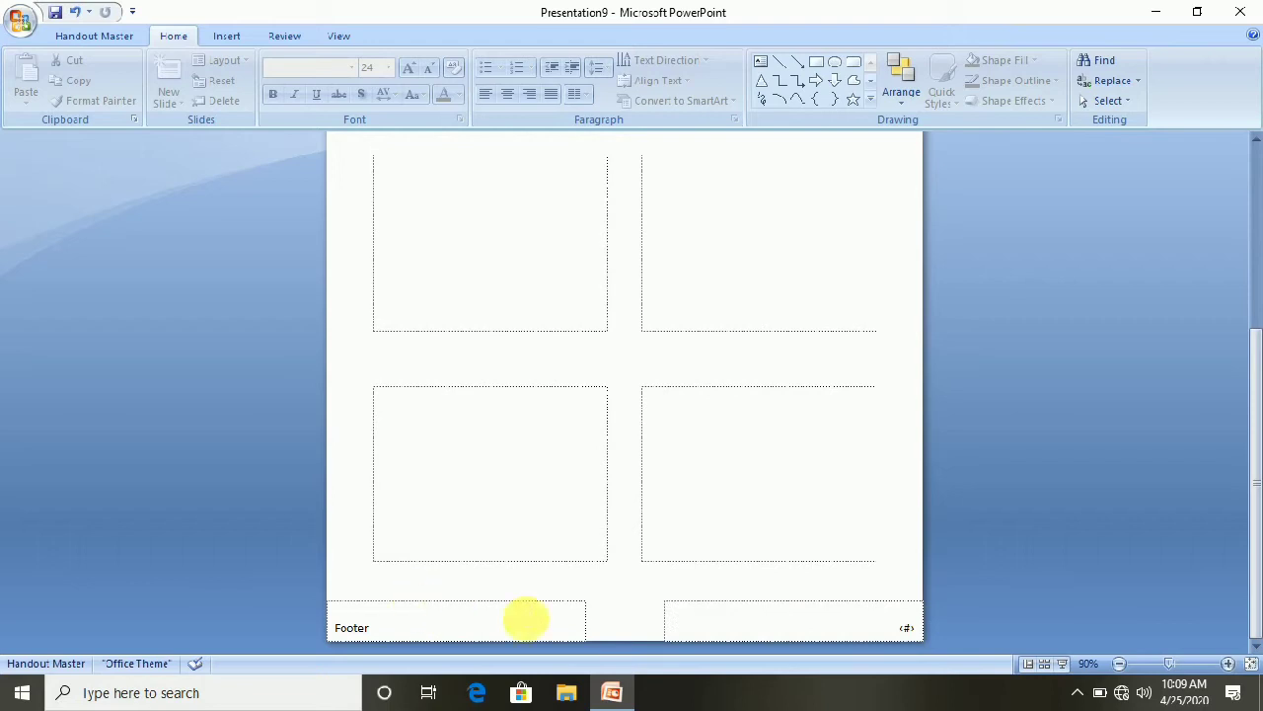
# Type 1224424 into the bottom-right page-number placeholder, zooming in on the handout page
pyautogui.click(904, 626)
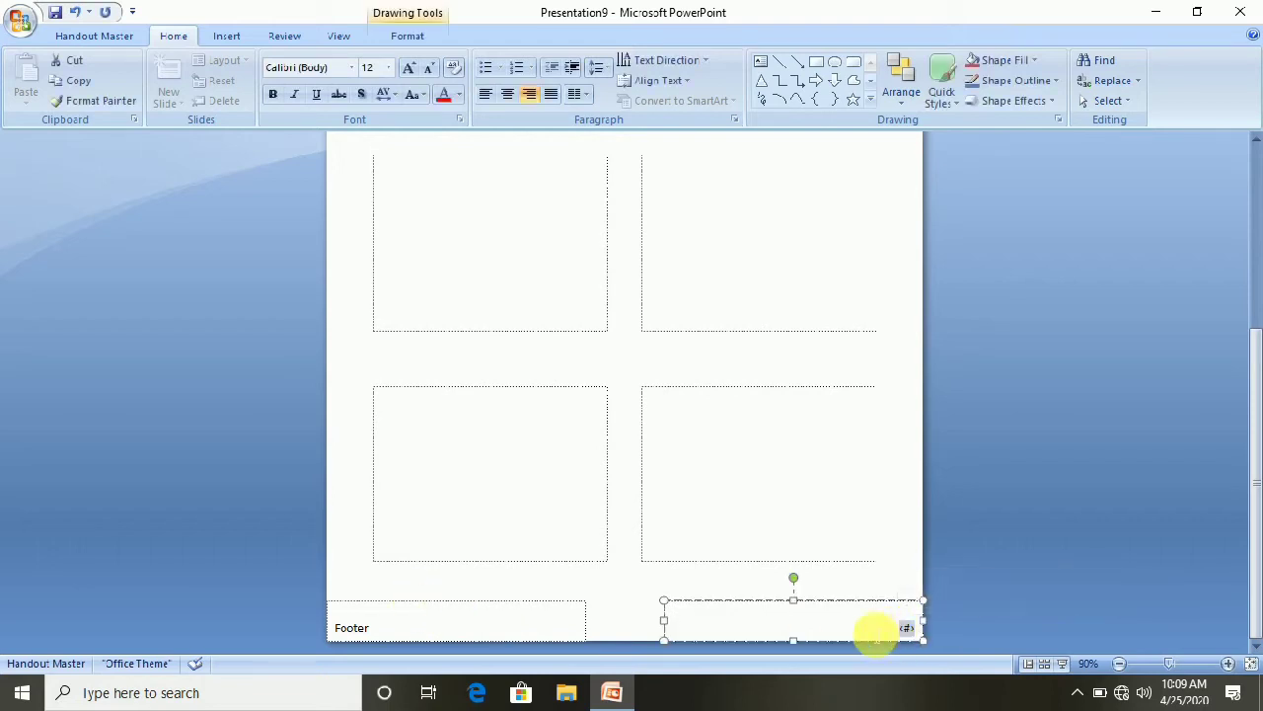
pyautogui.write('1')
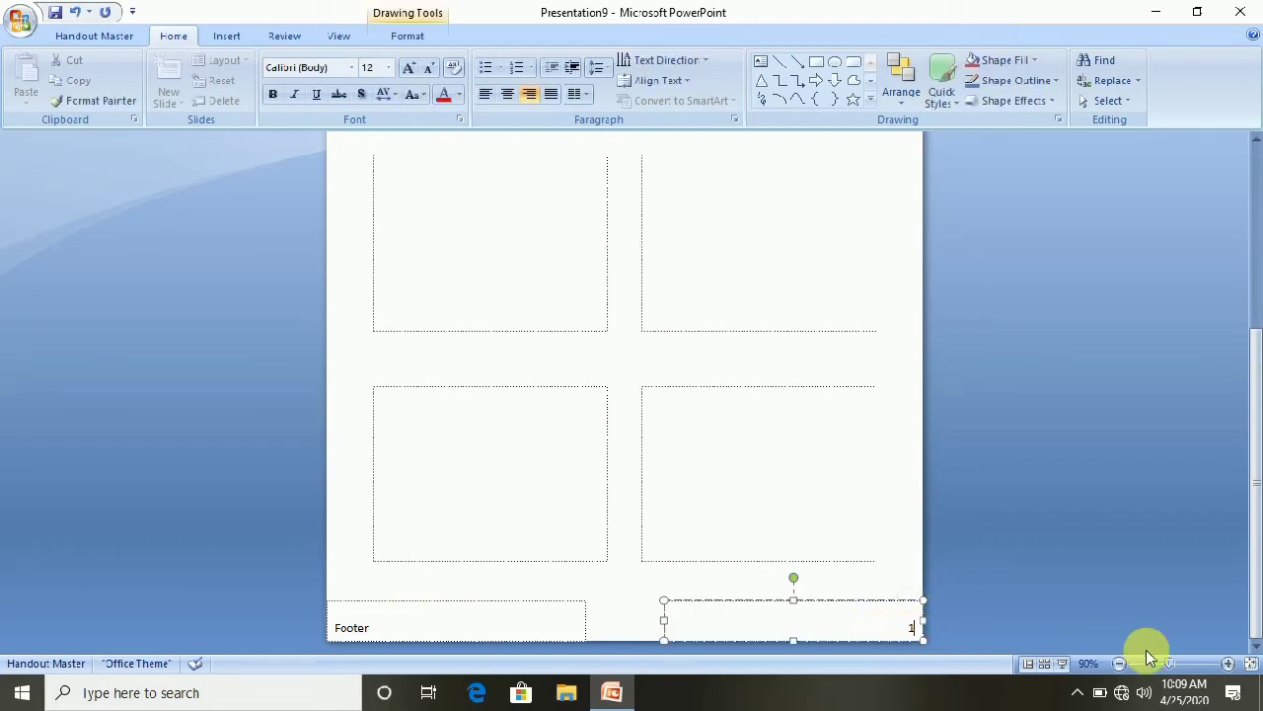
pyautogui.click(1228, 663)
pyautogui.click(1228, 663)
pyautogui.click(1228, 663)
pyautogui.click(1227, 663)
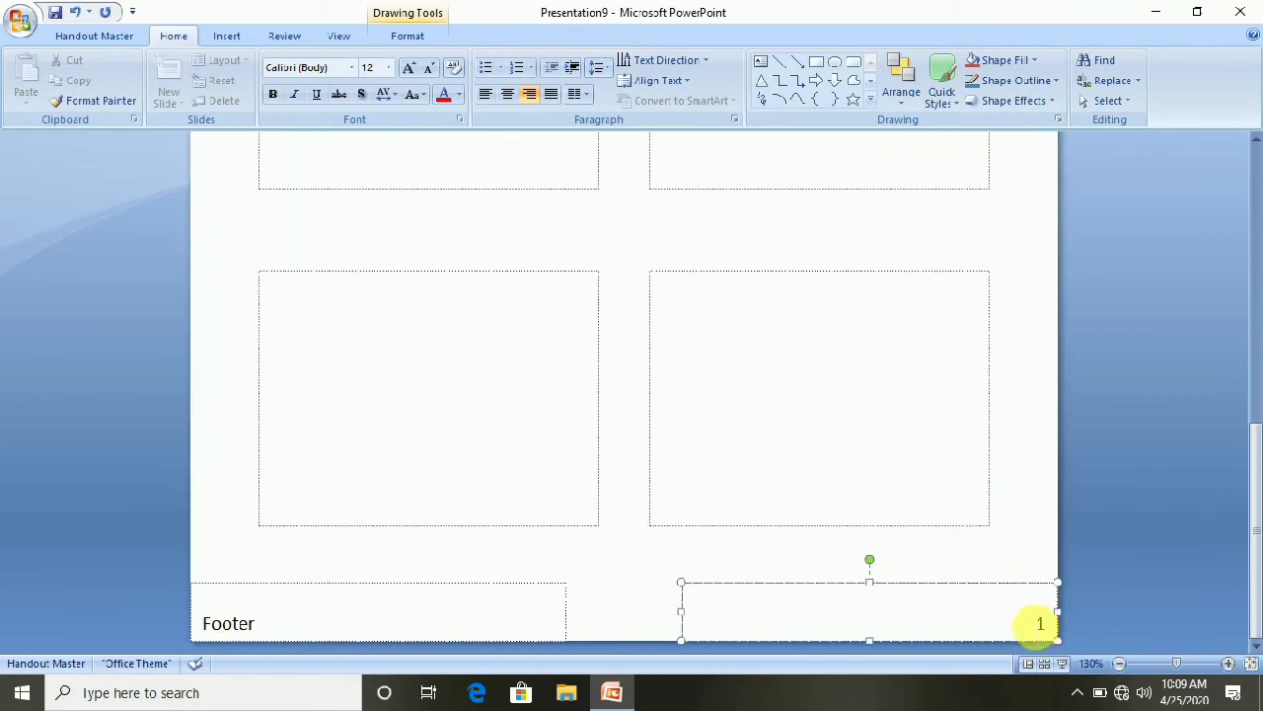
pyautogui.write('224424')
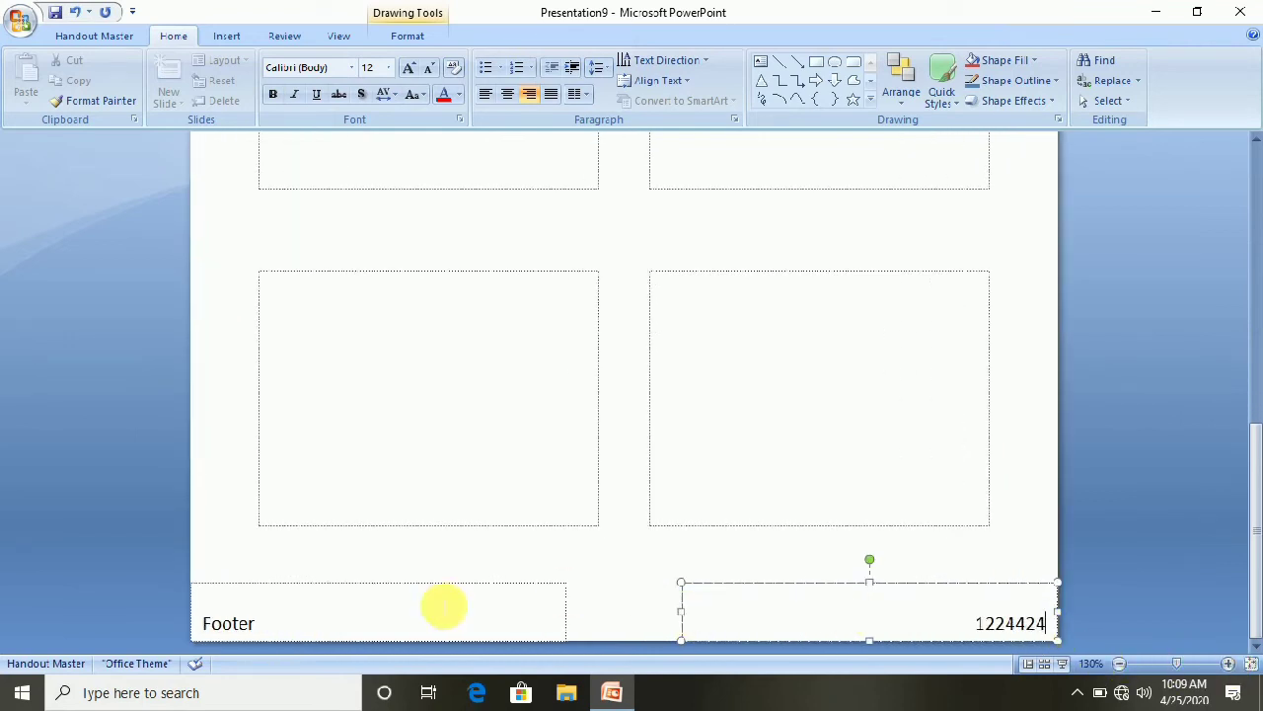
pyautogui.click(443, 603)
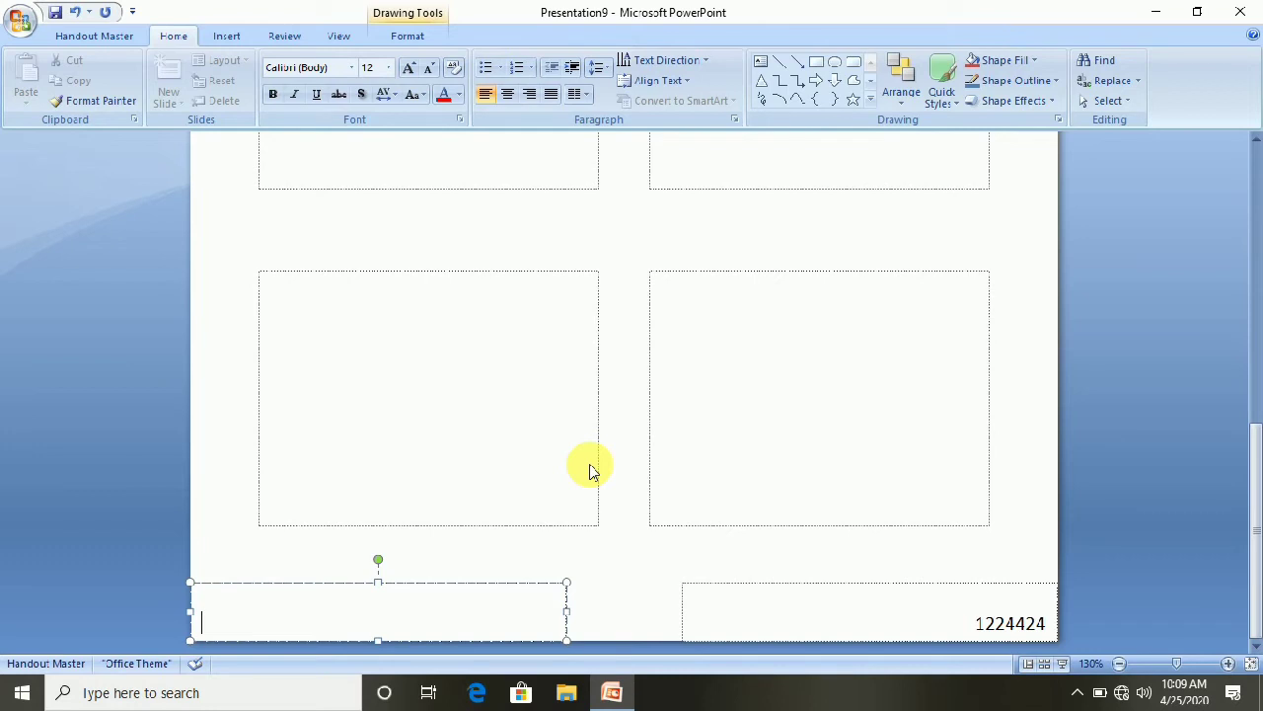
# Open Notes Master, inspect its slide image placeholder, then close it back to Normal view
pyautogui.click(340, 37)
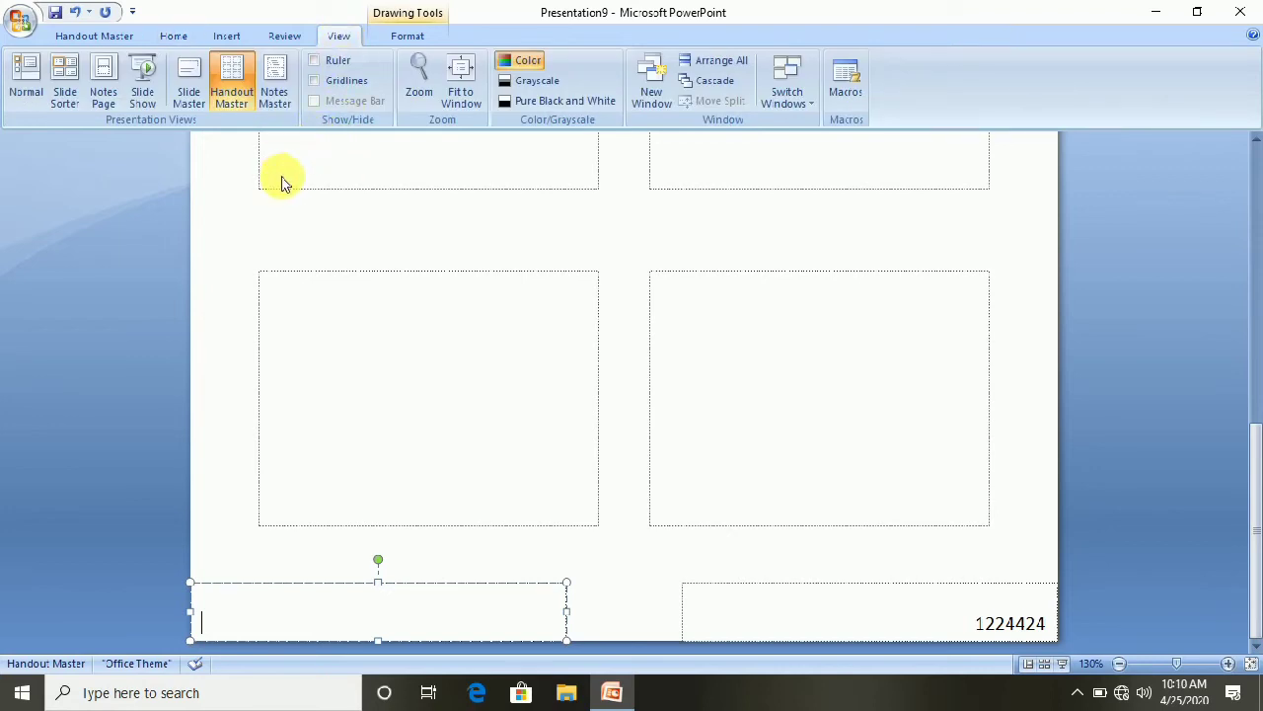
pyautogui.click(1256, 202)
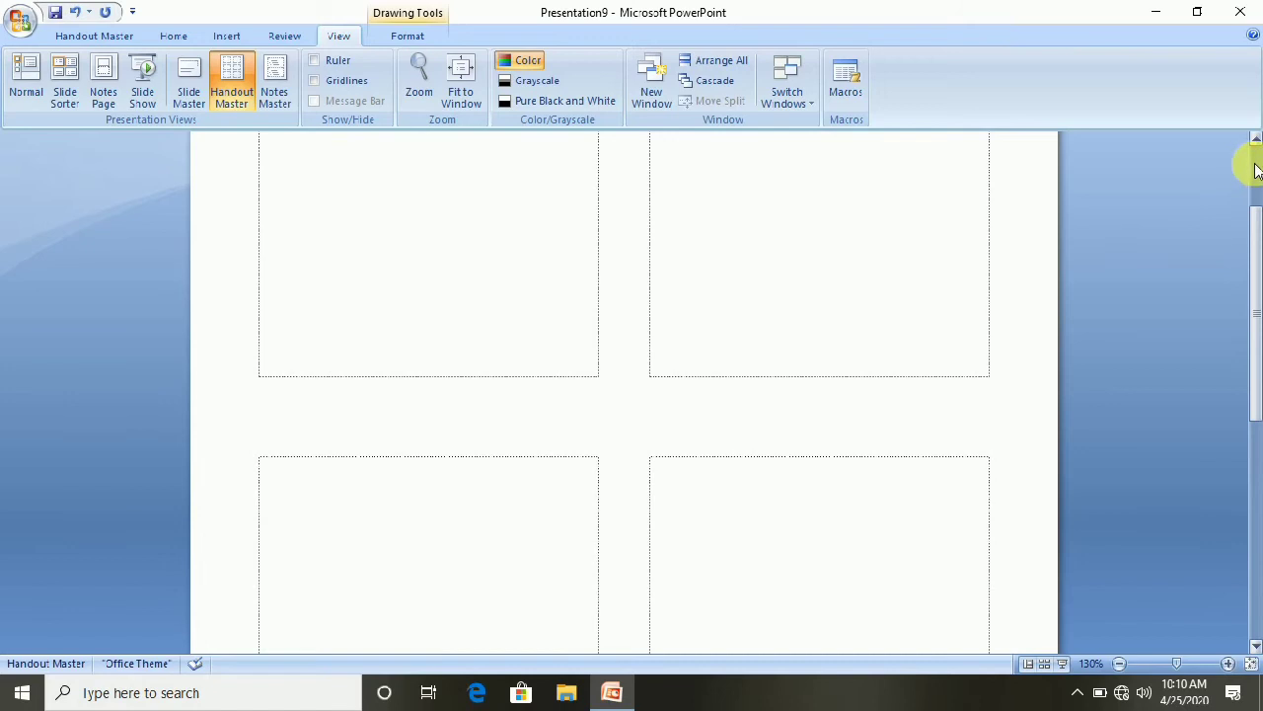
pyautogui.click(1255, 170)
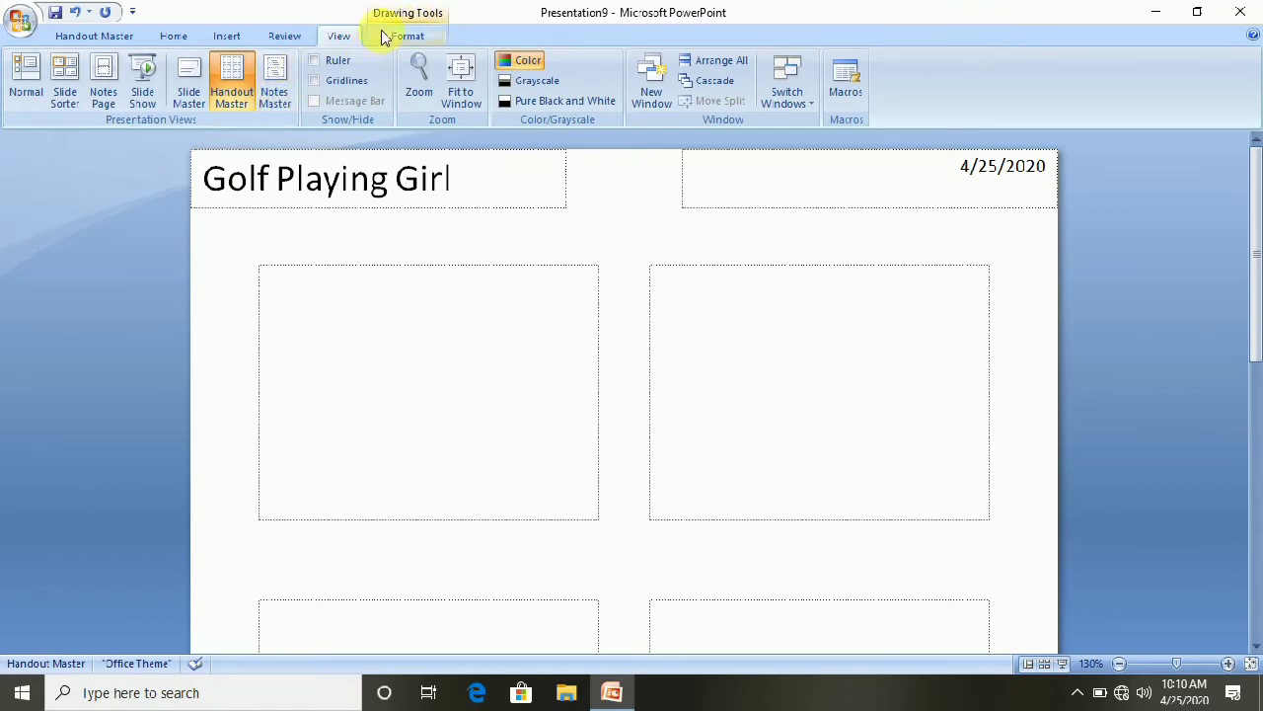
pyautogui.click(276, 96)
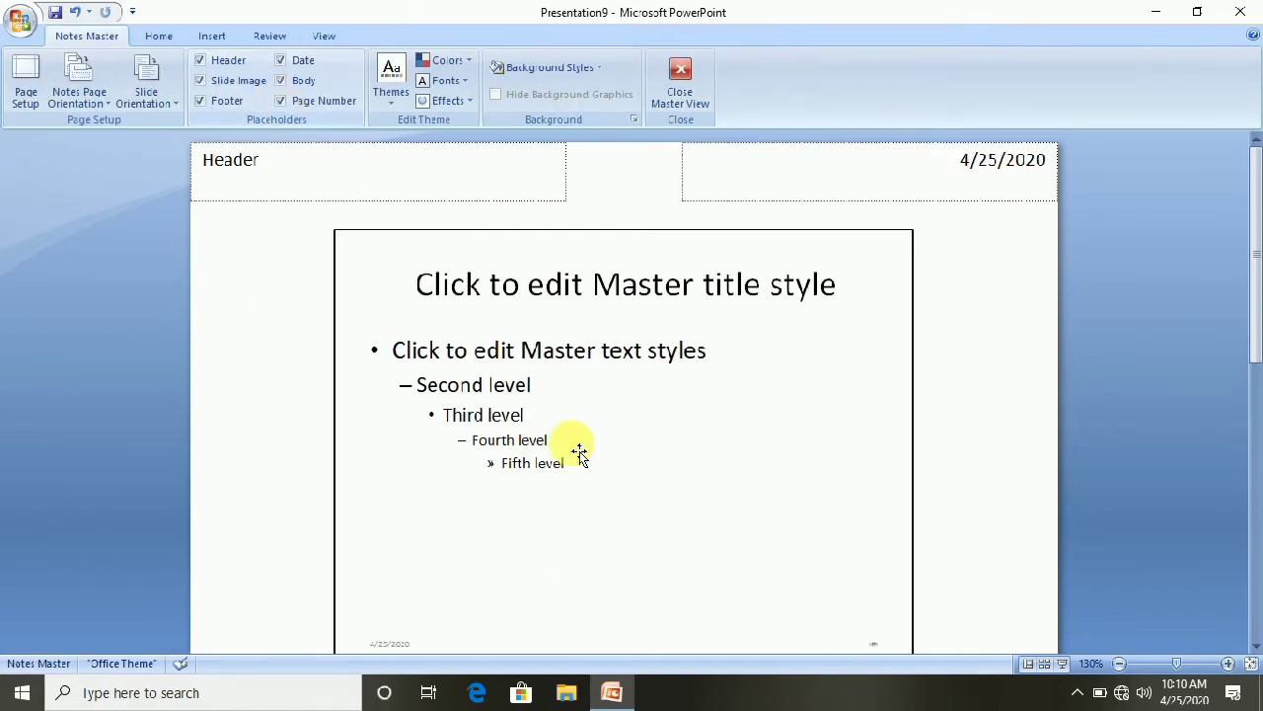
pyautogui.click(522, 438)
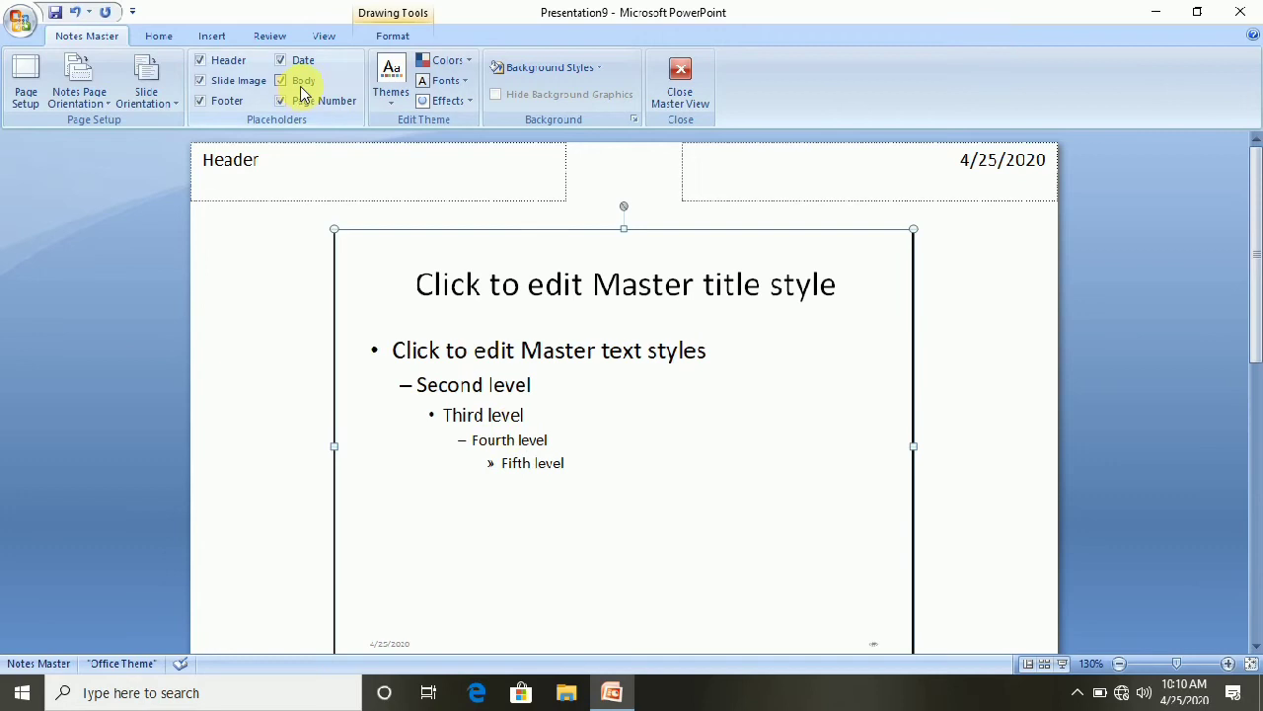
pyautogui.click(679, 79)
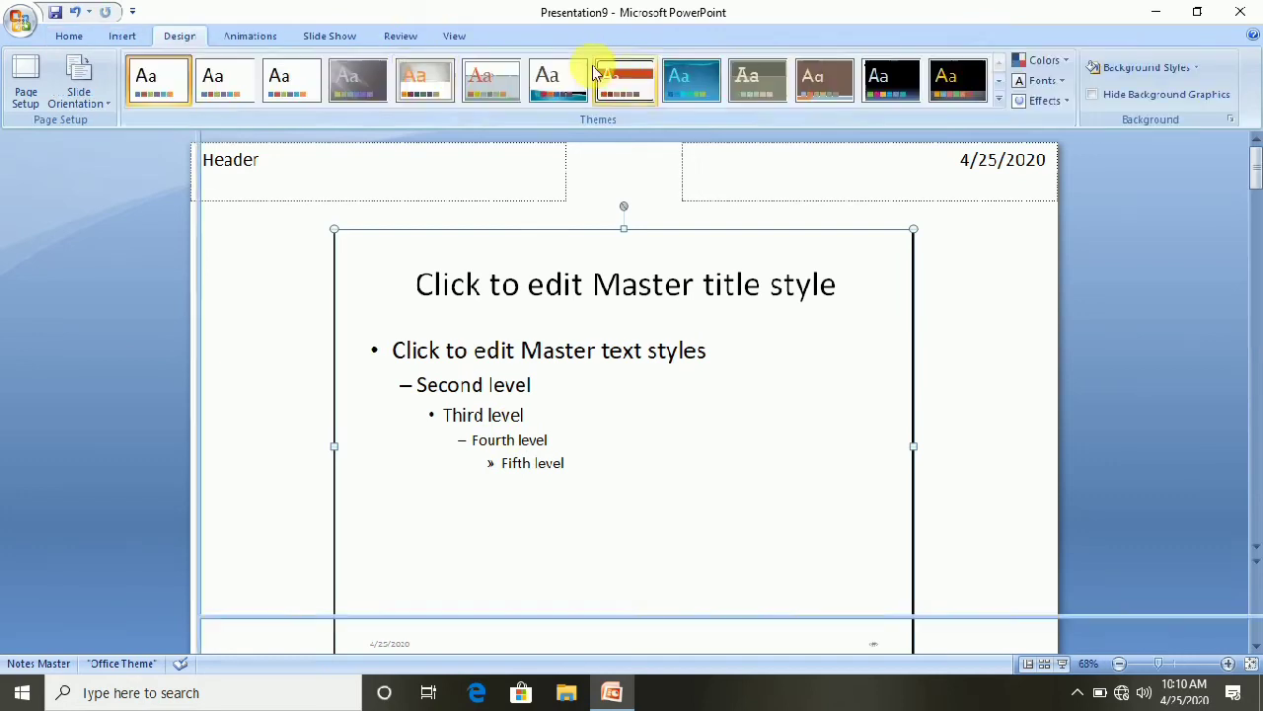
pyautogui.click(443, 37)
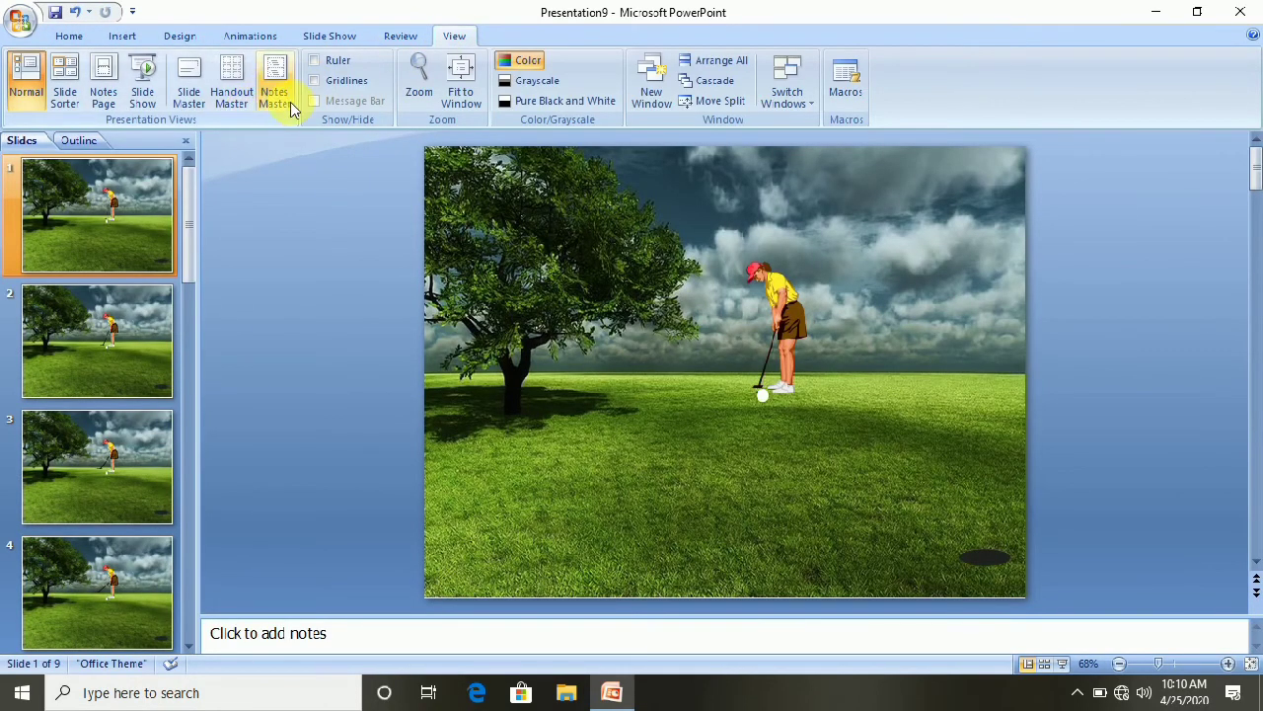
# Show and then hide the rulers, then choose New from the Office menu
pyautogui.click(336, 60)
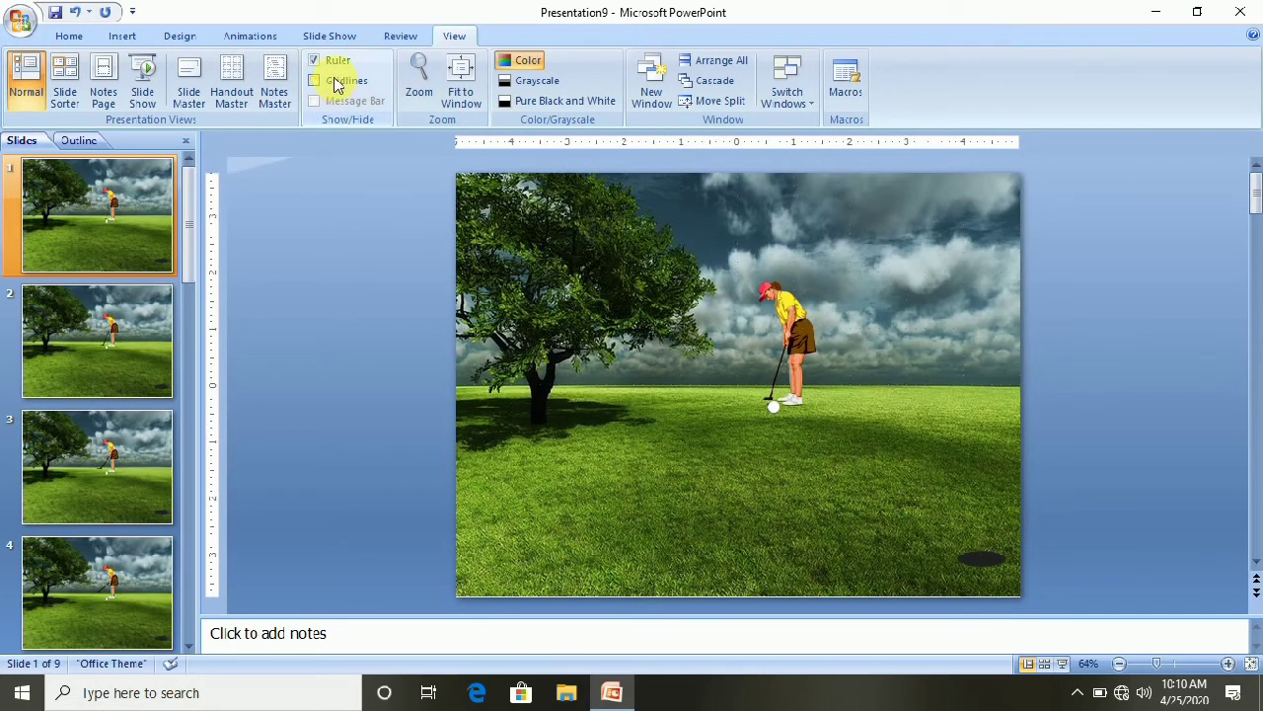
pyautogui.click(336, 60)
pyautogui.click(22, 22)
pyautogui.click(49, 62)
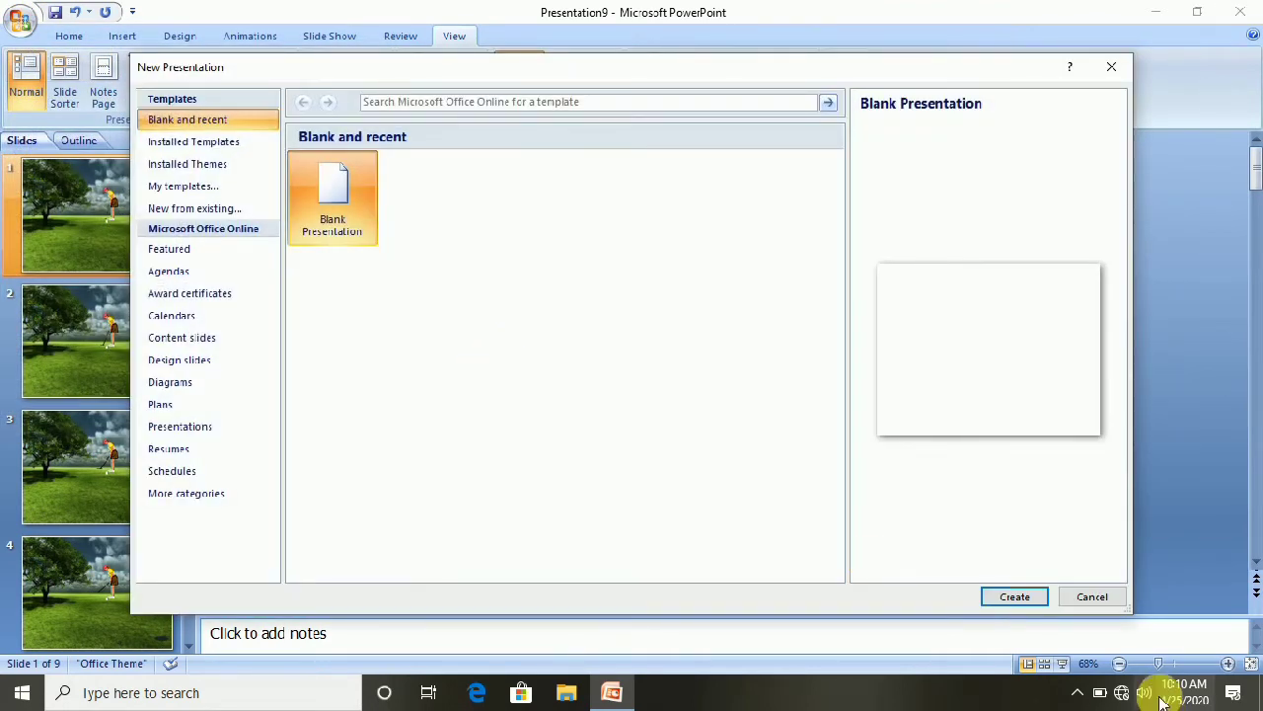
# Create Presentation2 as a blank presentation, turn on Ruler and Gridlines, then turn both off
pyautogui.click(1033, 595)
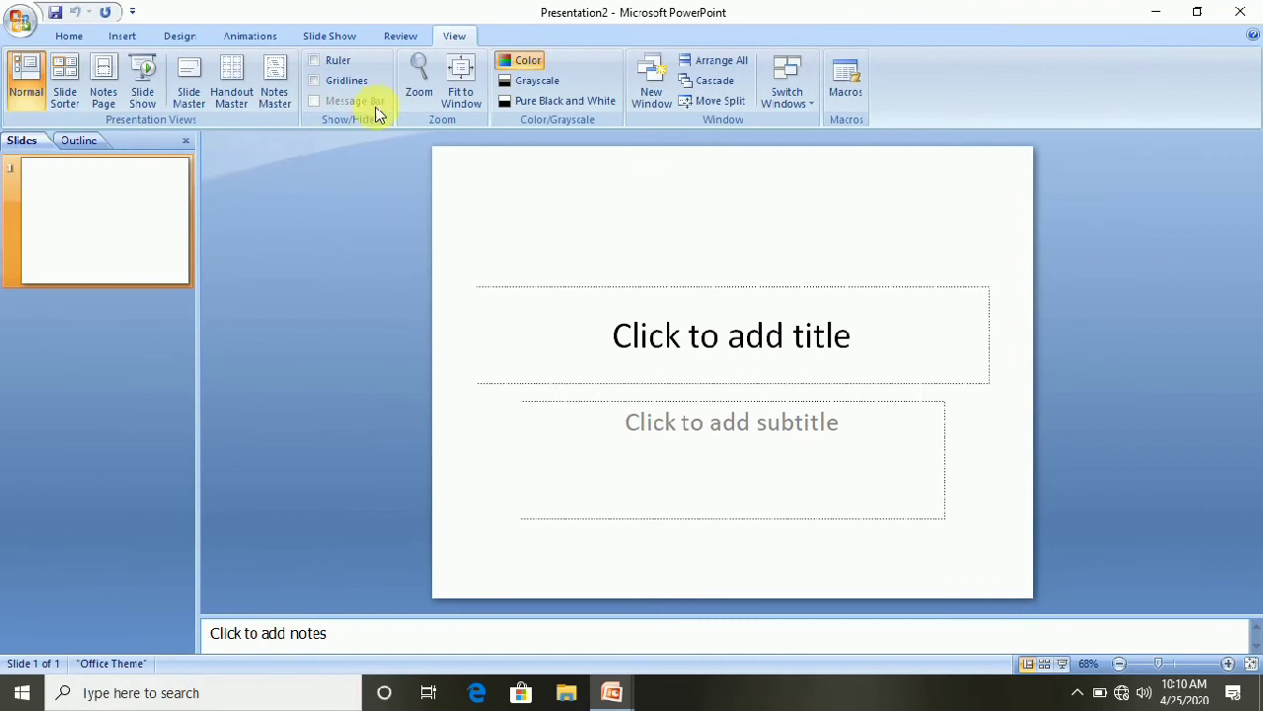
pyautogui.click(345, 65)
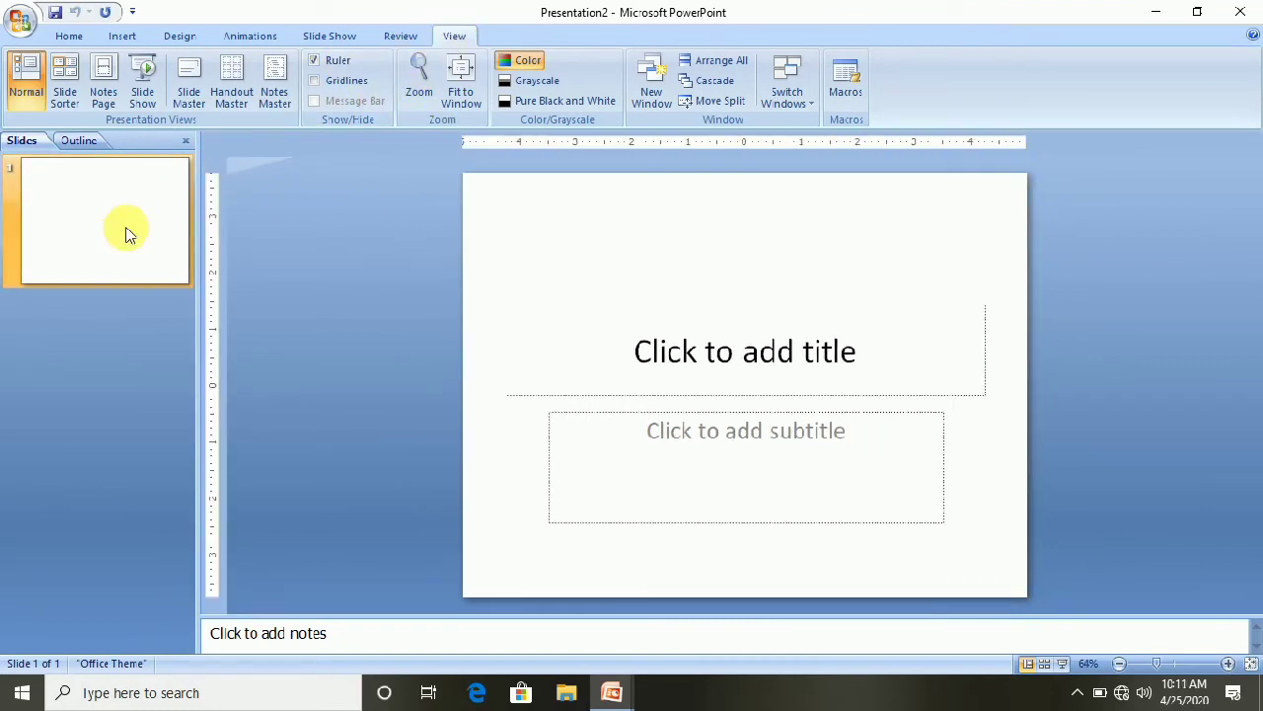
pyautogui.click(334, 85)
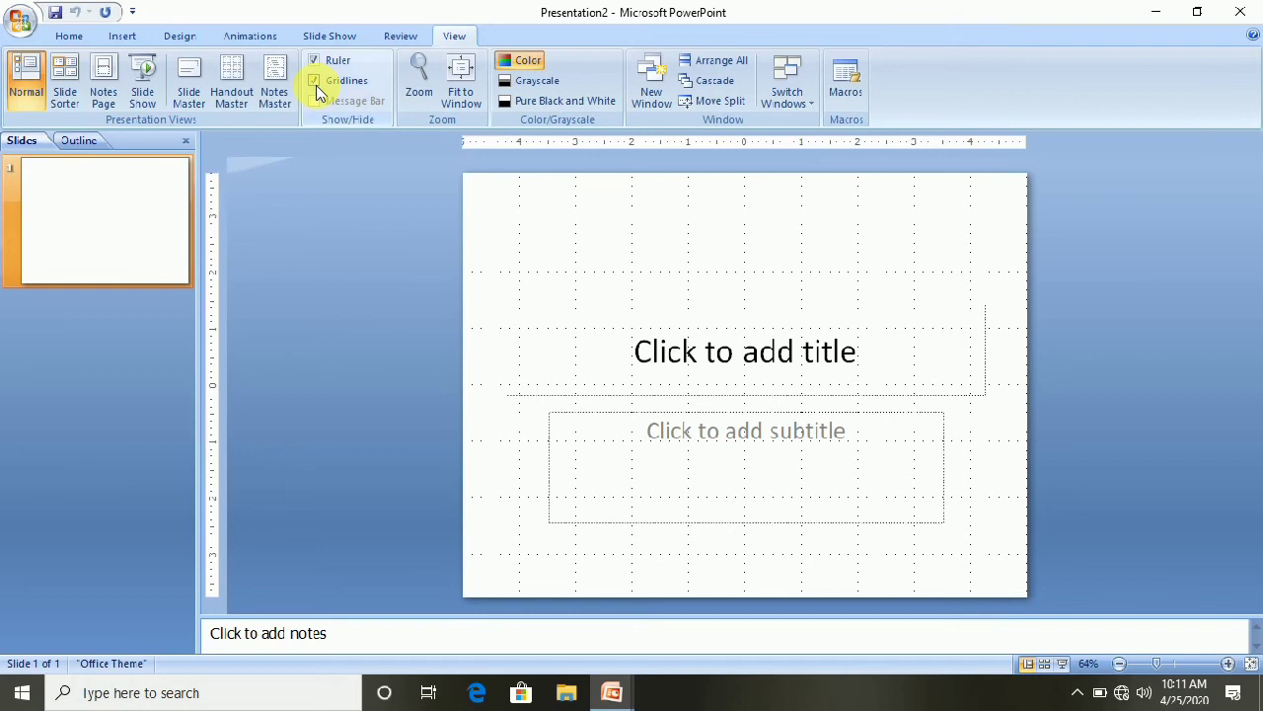
pyautogui.click(316, 83)
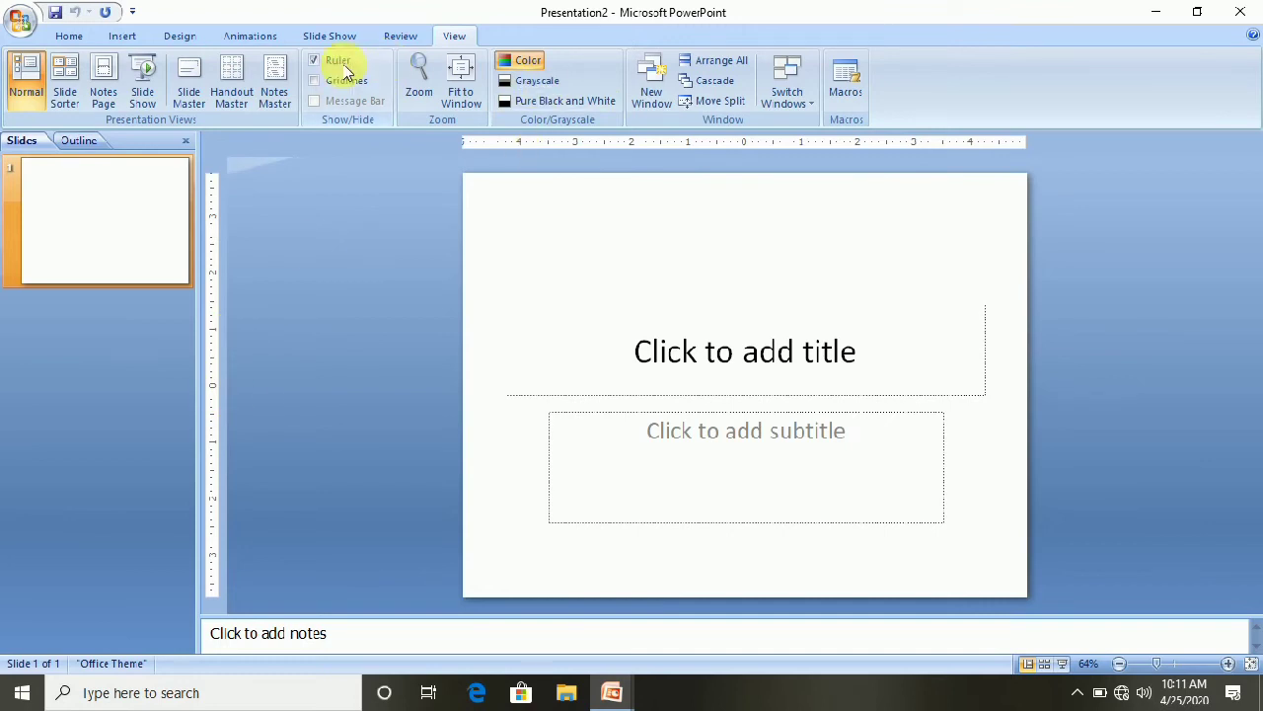
pyautogui.click(315, 61)
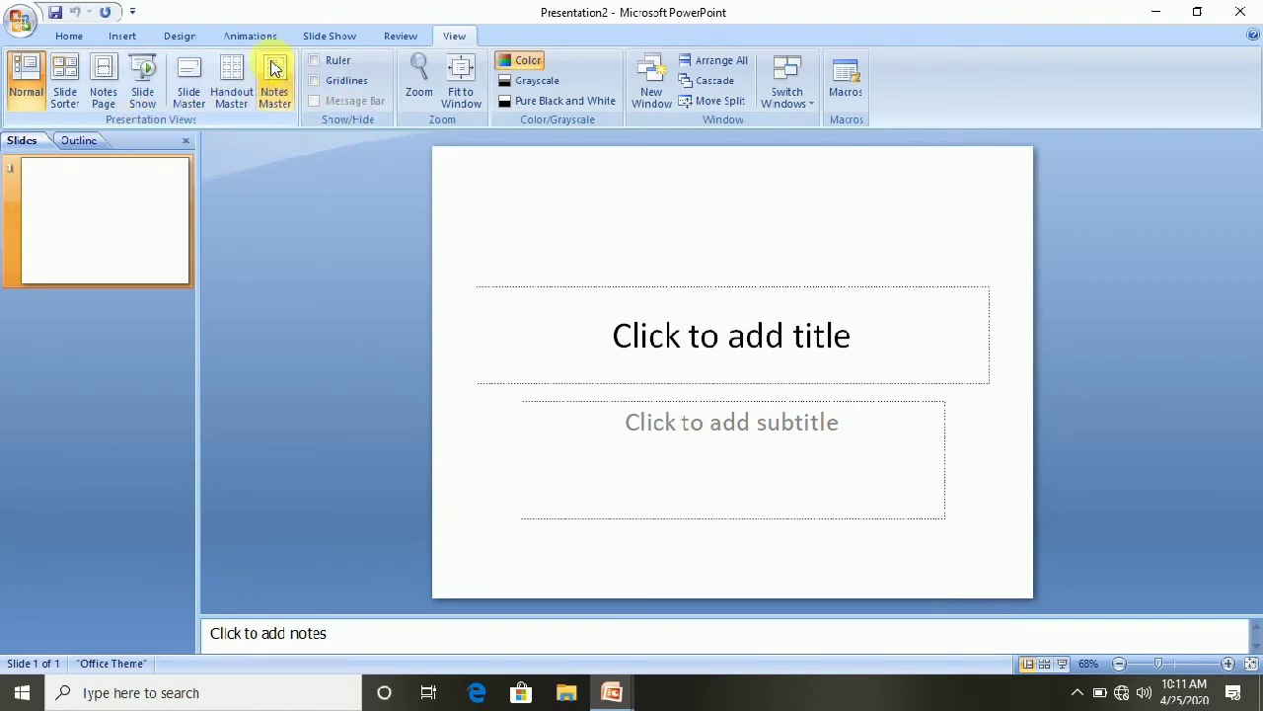
# Open and cancel the Zoom dialog, then close the Presentation2 window
pyautogui.click(27, 84)
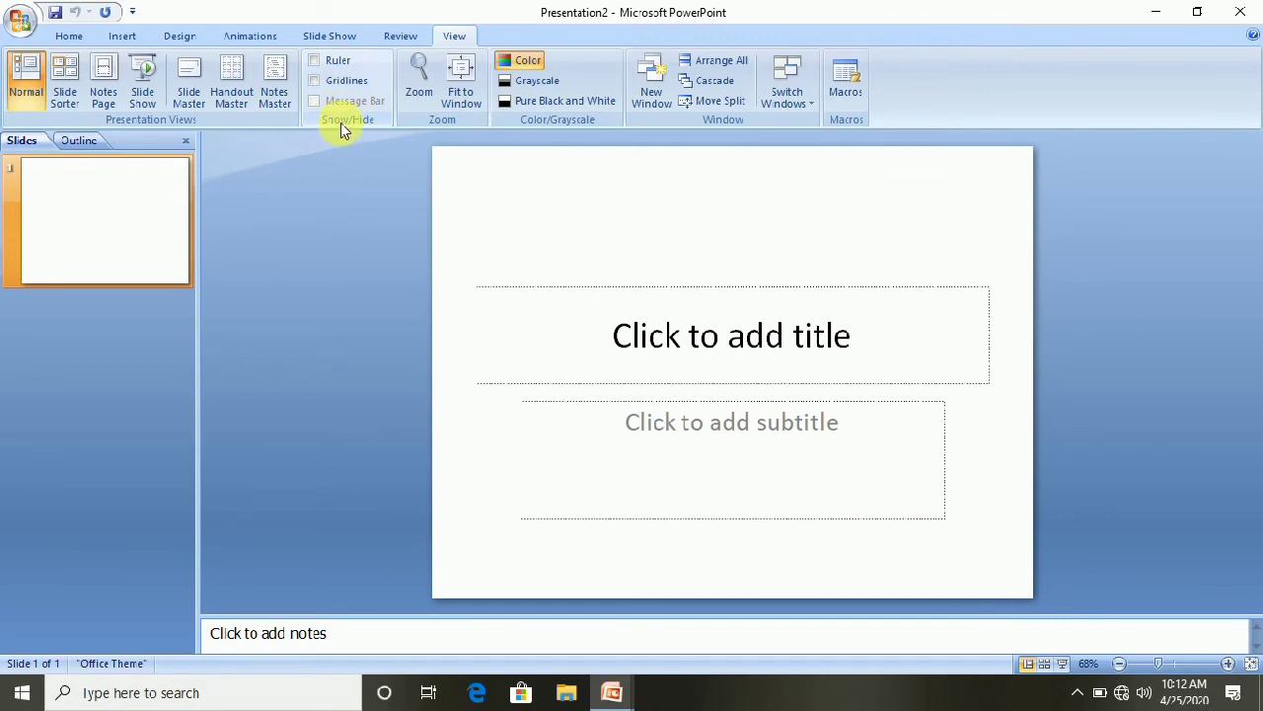
pyautogui.click(421, 99)
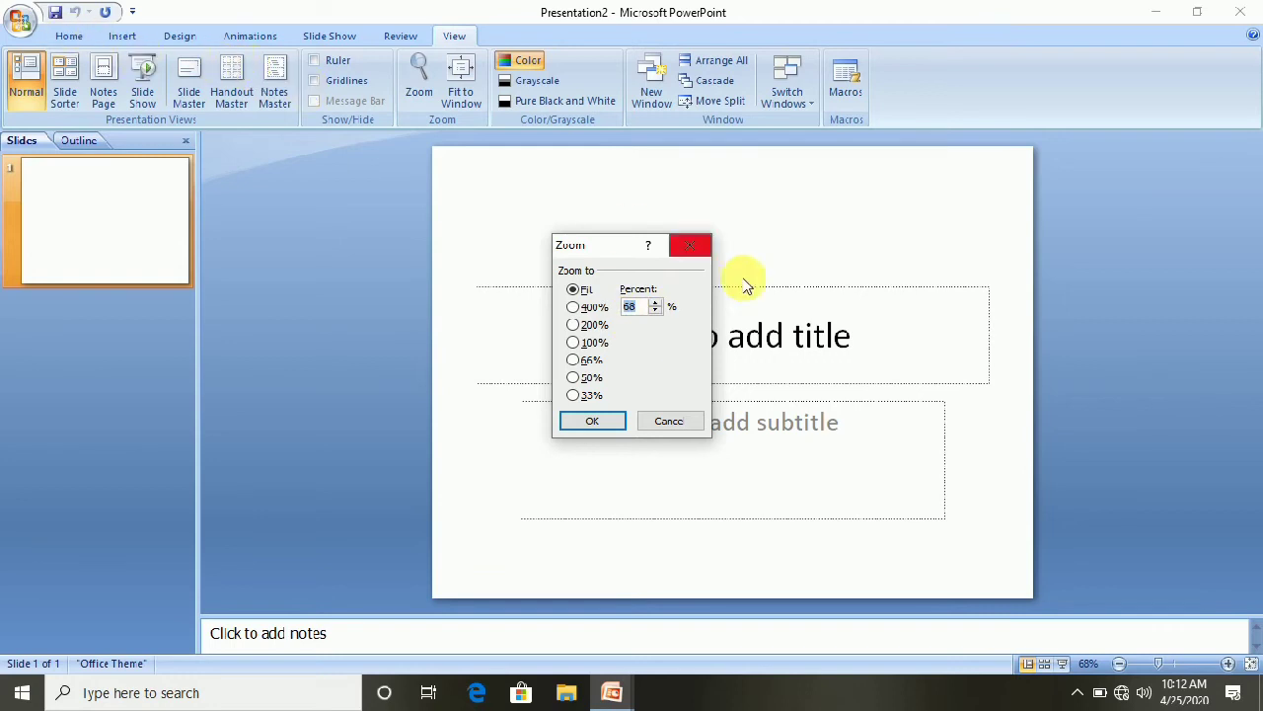
pyautogui.click(688, 246)
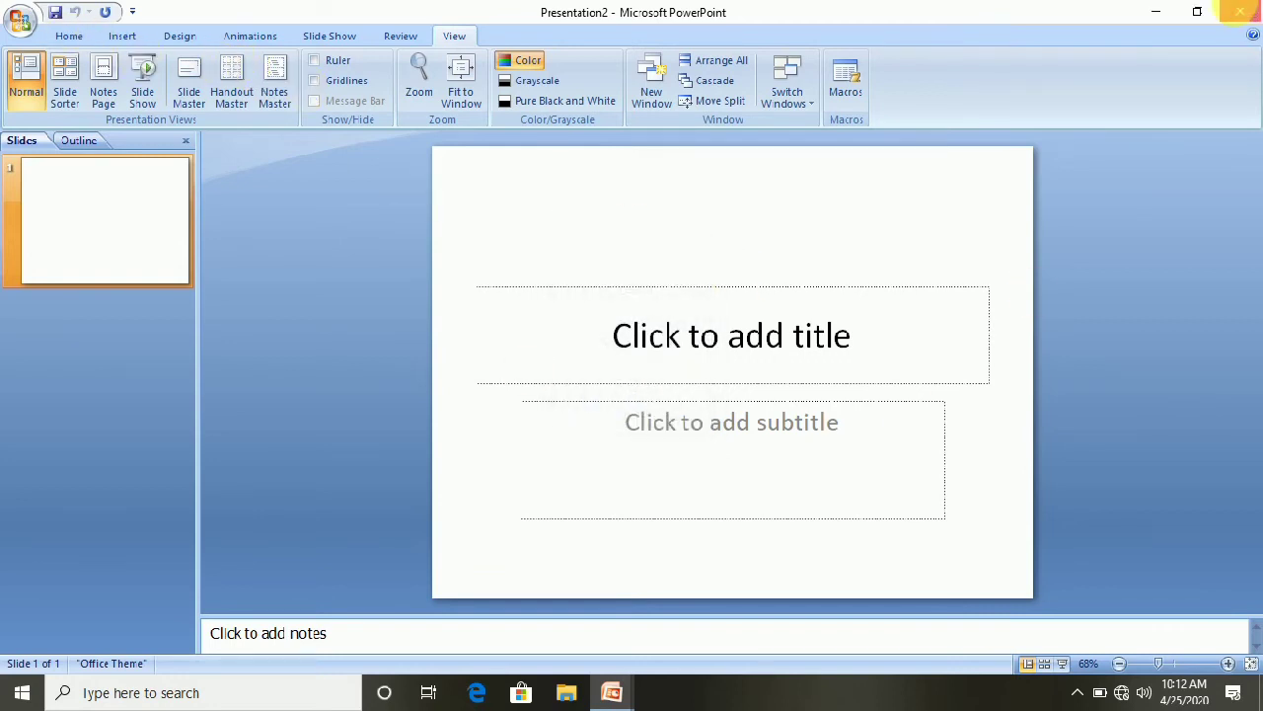
pyautogui.click(1240, 9)
# Zoom the golf slide to 200% through the Zoom dialog
pyautogui.click(418, 84)
pyautogui.click(592, 325)
pyautogui.click(592, 421)
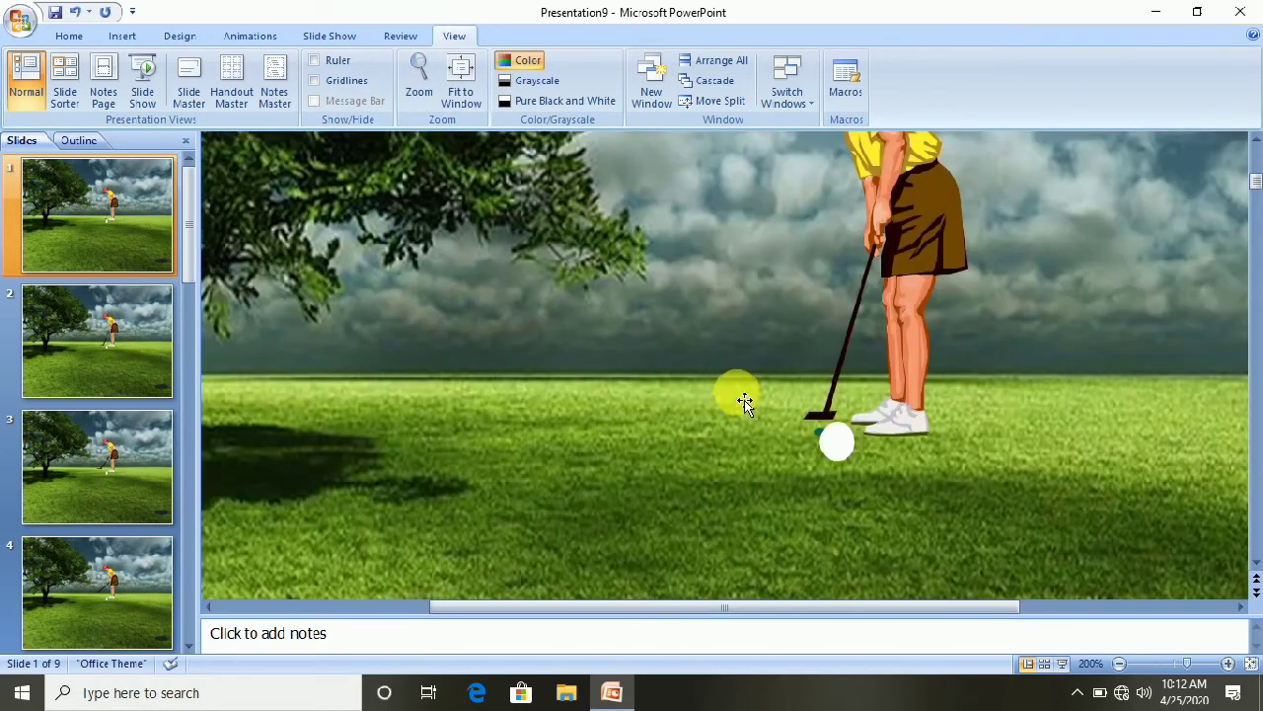
pyautogui.scroll(3, 747, 403)
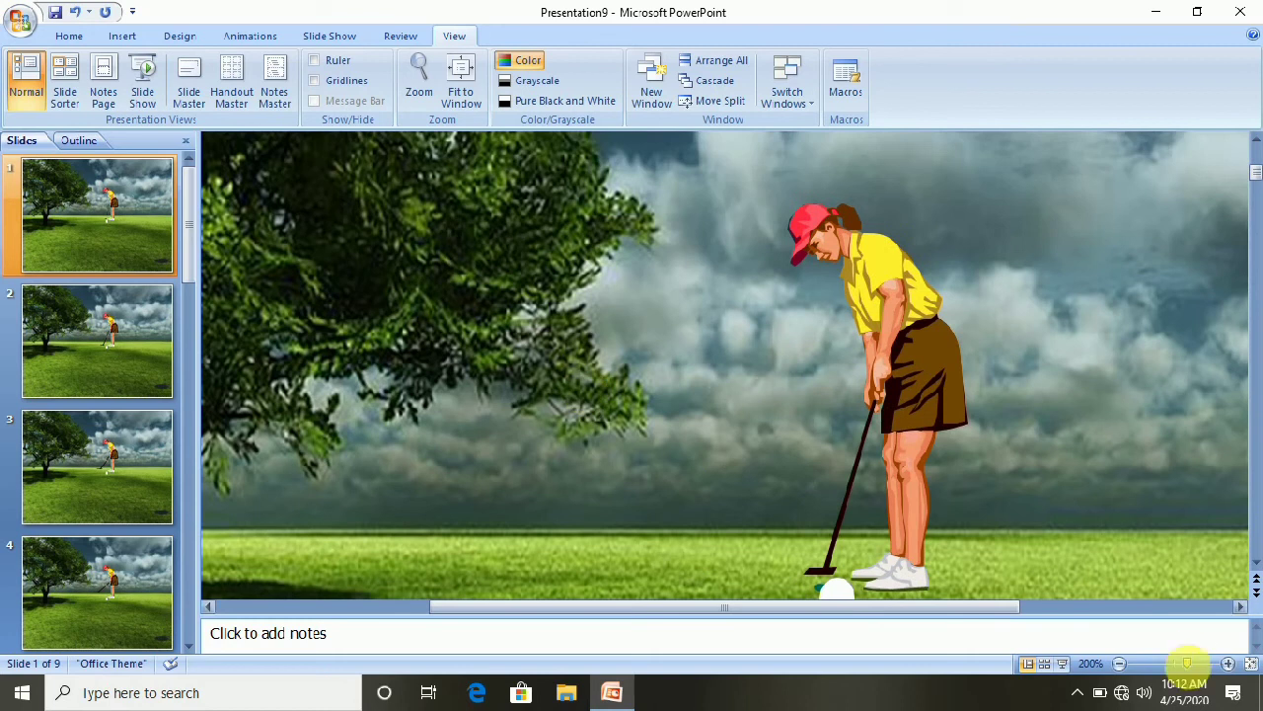
# Step the zoom down to 100% with the status-bar buttons, then fit the slide to window
pyautogui.click(1120, 664)
pyautogui.click(1119, 664)
pyautogui.click(1119, 665)
pyautogui.click(1119, 665)
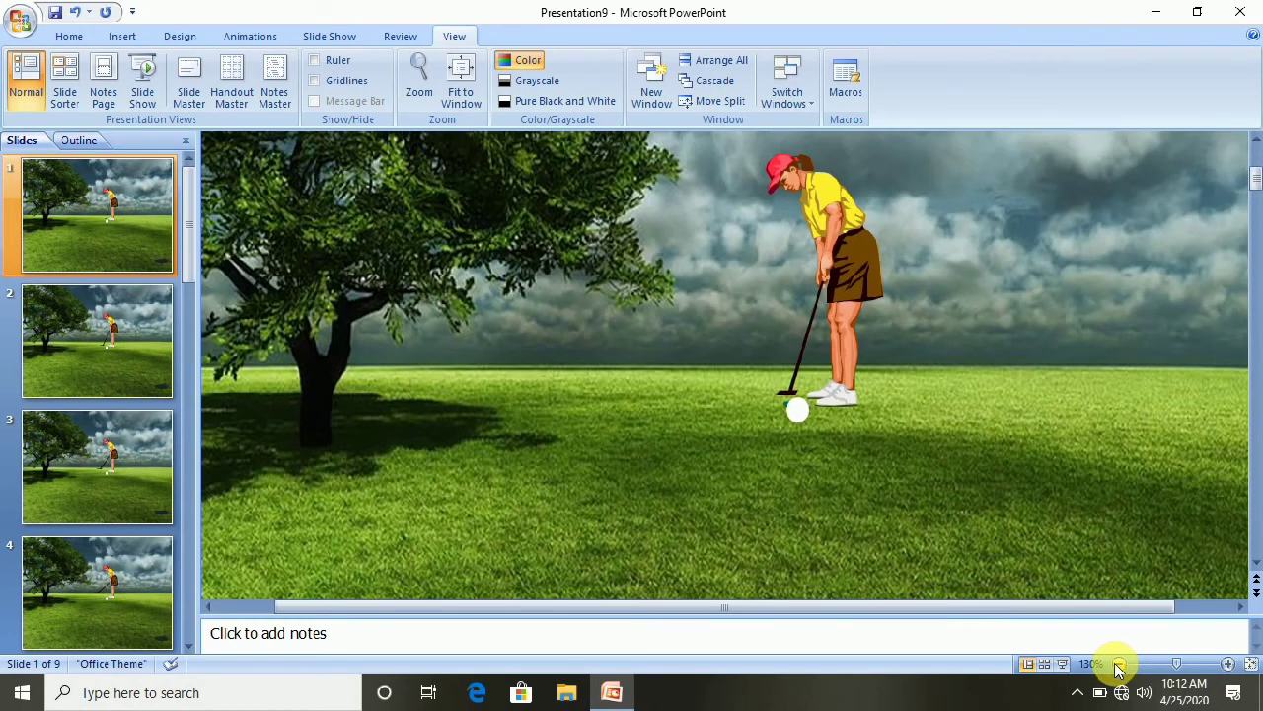
pyautogui.click(1119, 664)
pyautogui.click(1119, 665)
pyautogui.click(1230, 664)
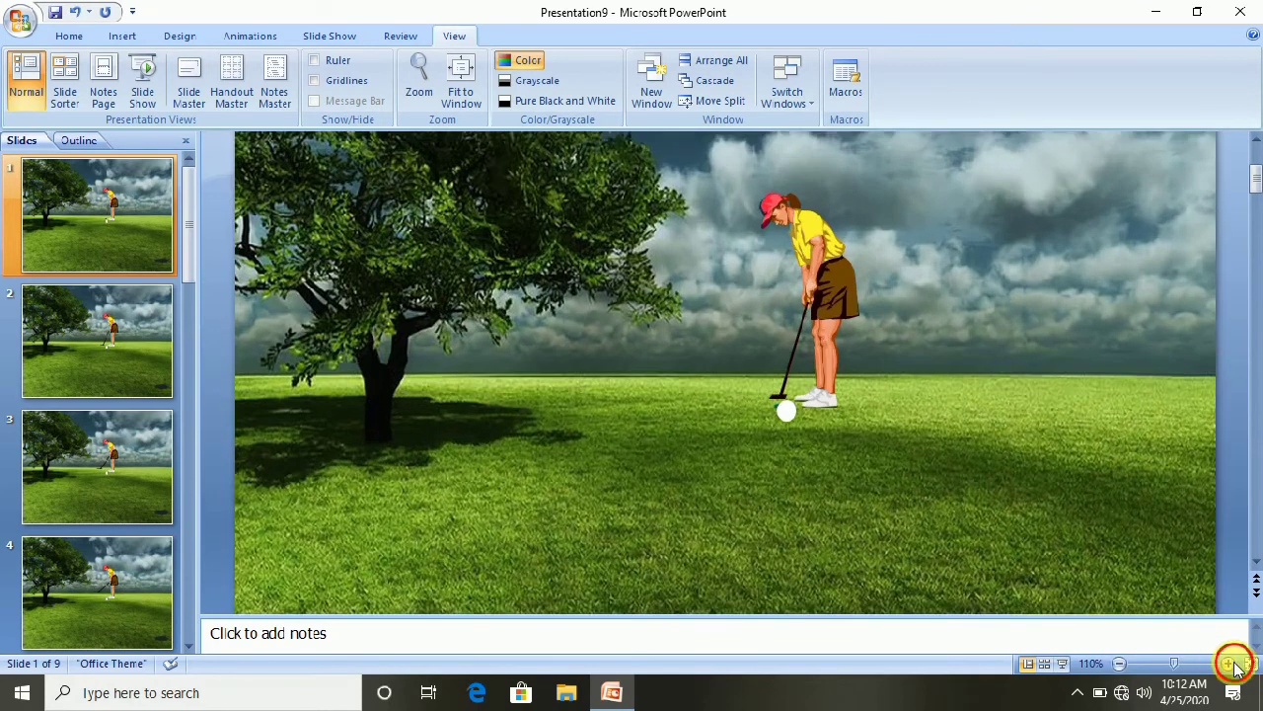
pyautogui.click(1230, 664)
pyautogui.click(1230, 664)
pyautogui.click(1119, 664)
pyautogui.click(1119, 664)
pyautogui.click(1119, 664)
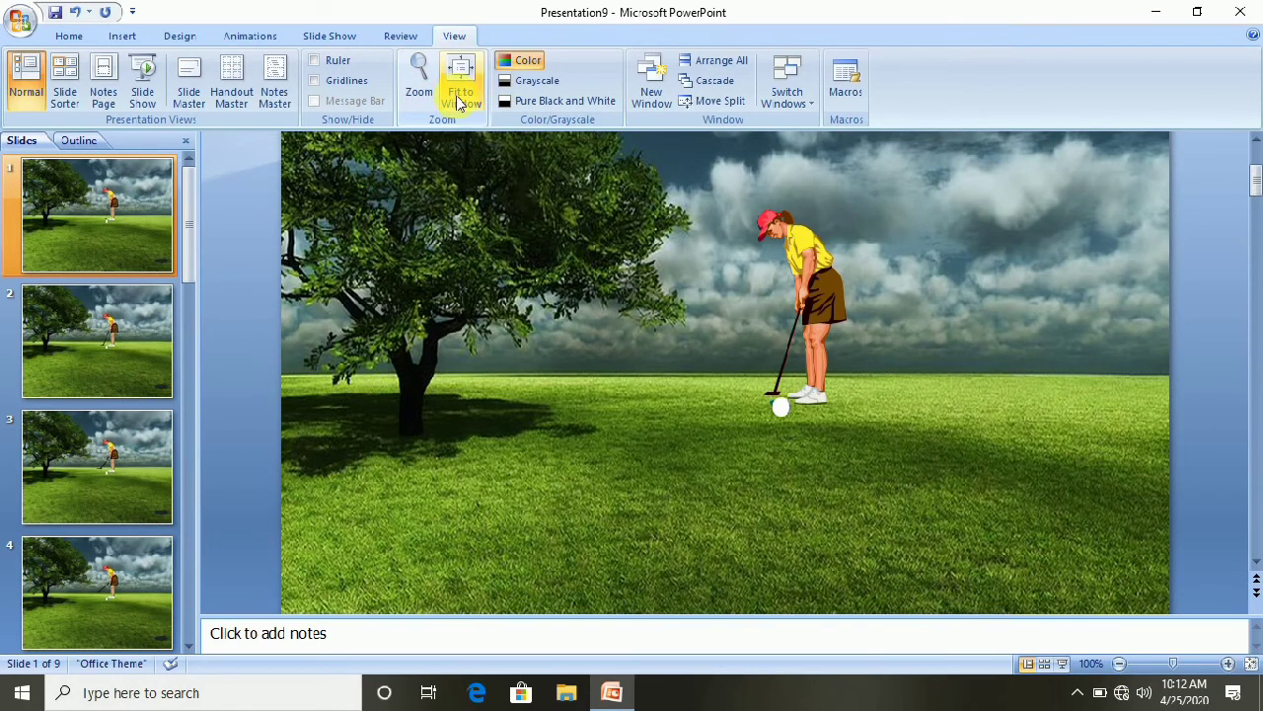
pyautogui.click(458, 95)
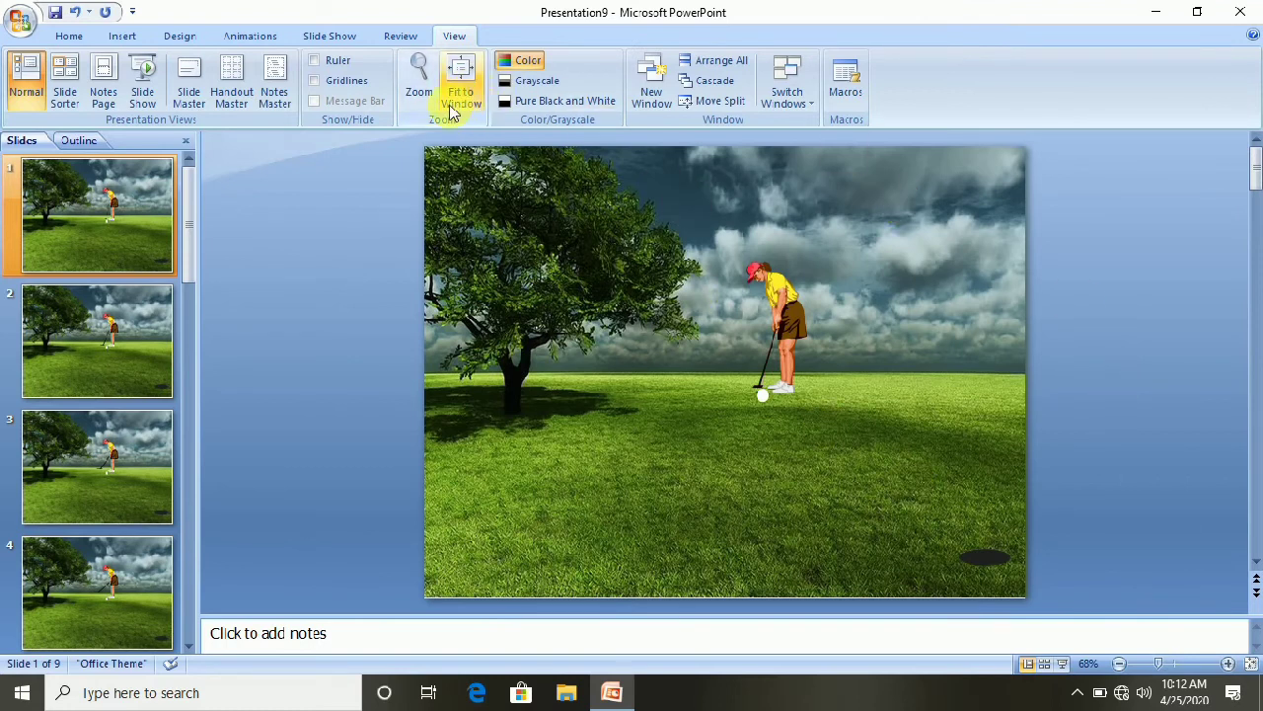
pyautogui.click(420, 84)
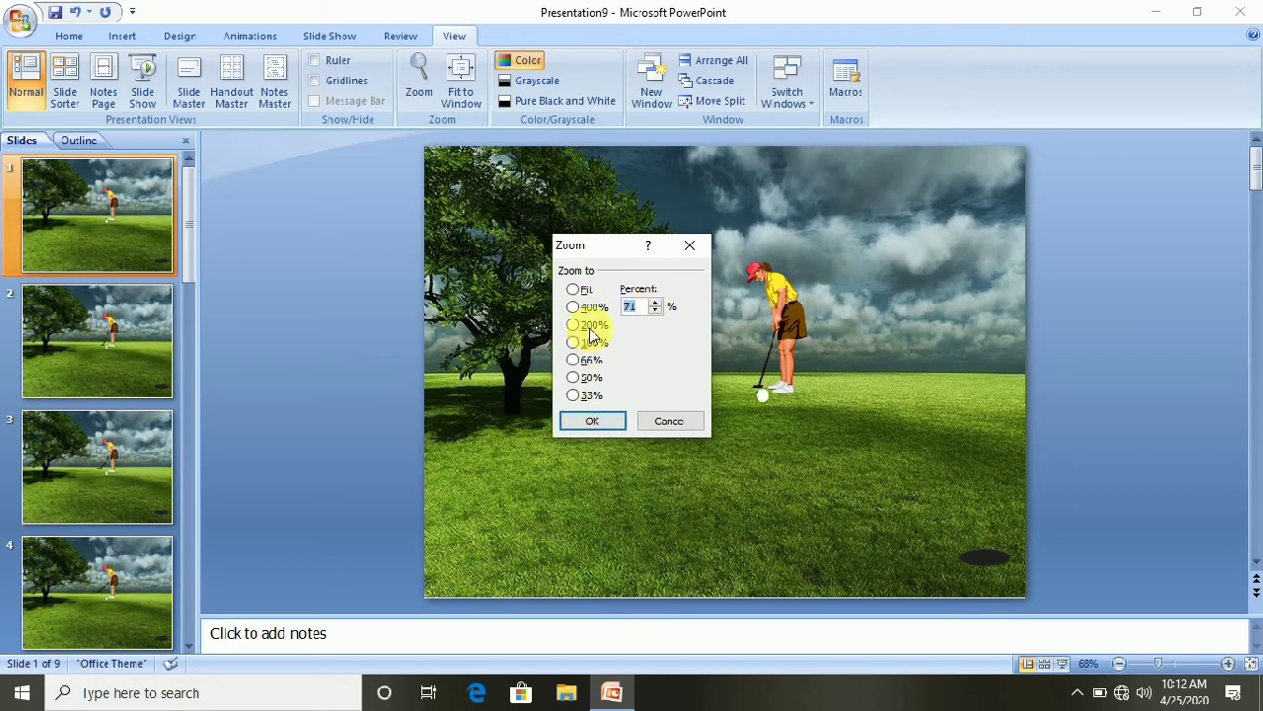
# Apply 66% zoom, then set the Zoom Percent to 75, then Fit to Window
pyautogui.click(586, 360)
pyautogui.click(593, 420)
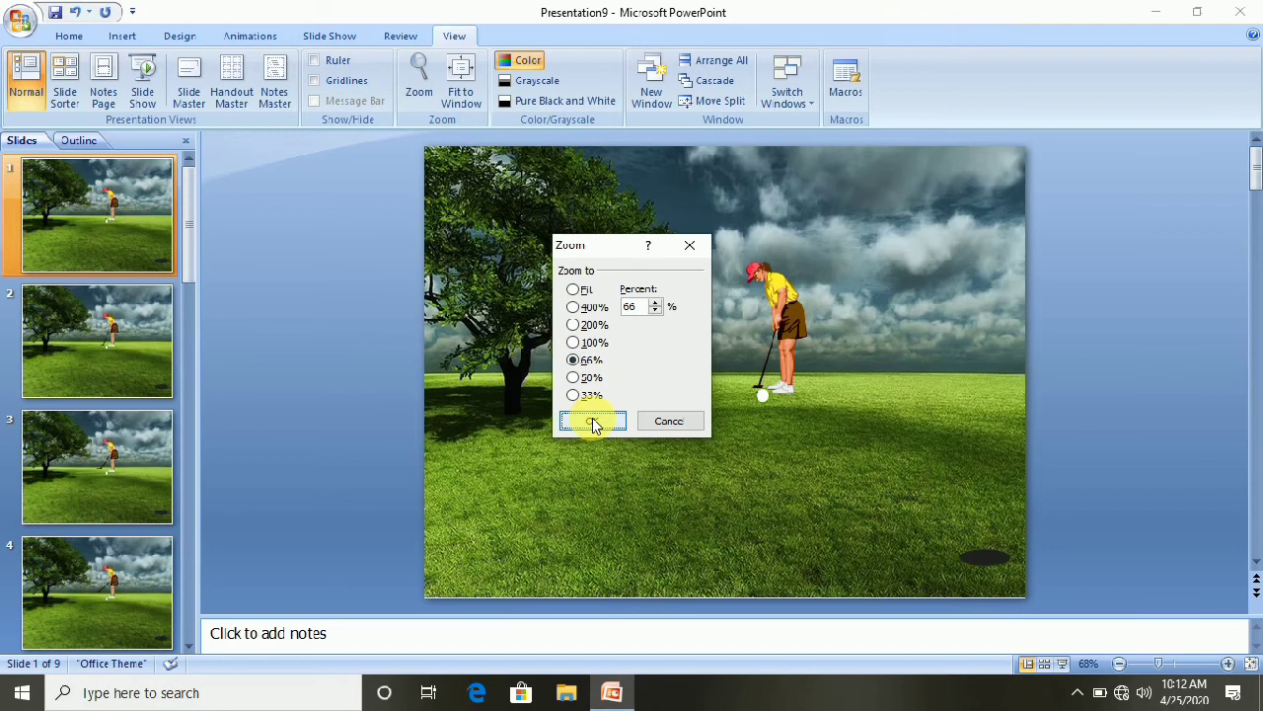
pyautogui.click(425, 105)
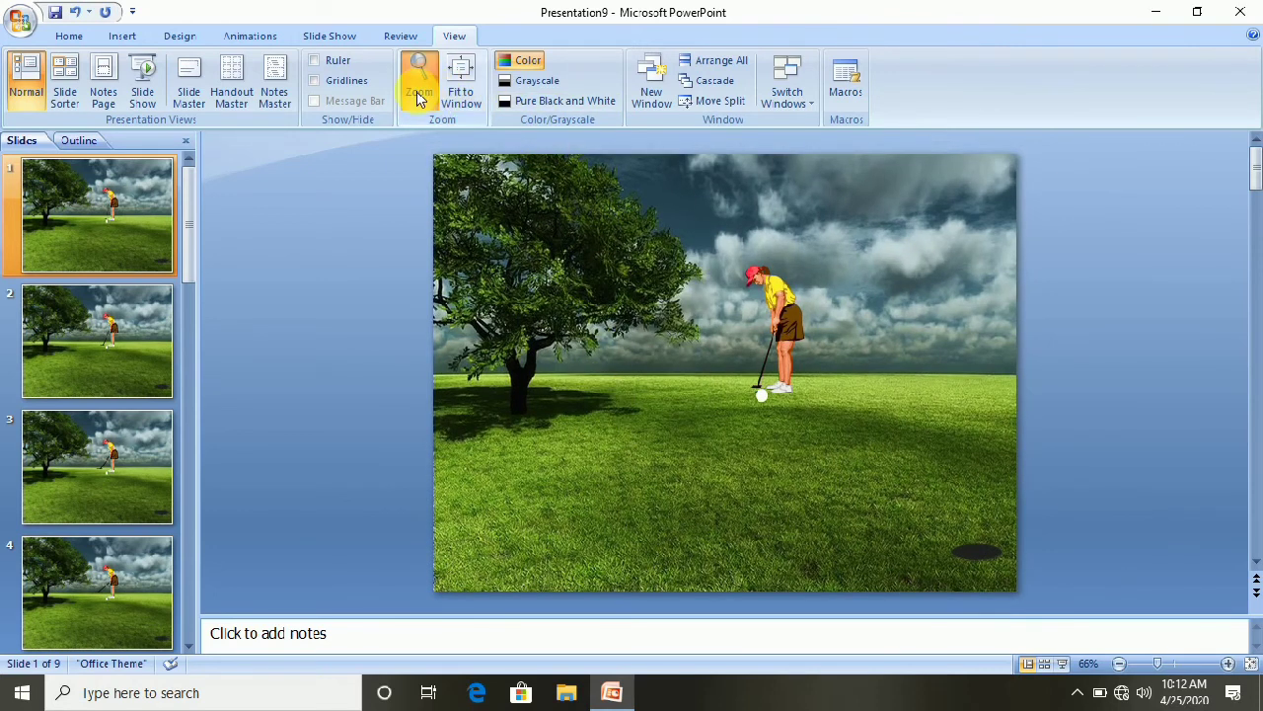
pyautogui.click(655, 303)
pyautogui.click(656, 302)
pyautogui.click(655, 302)
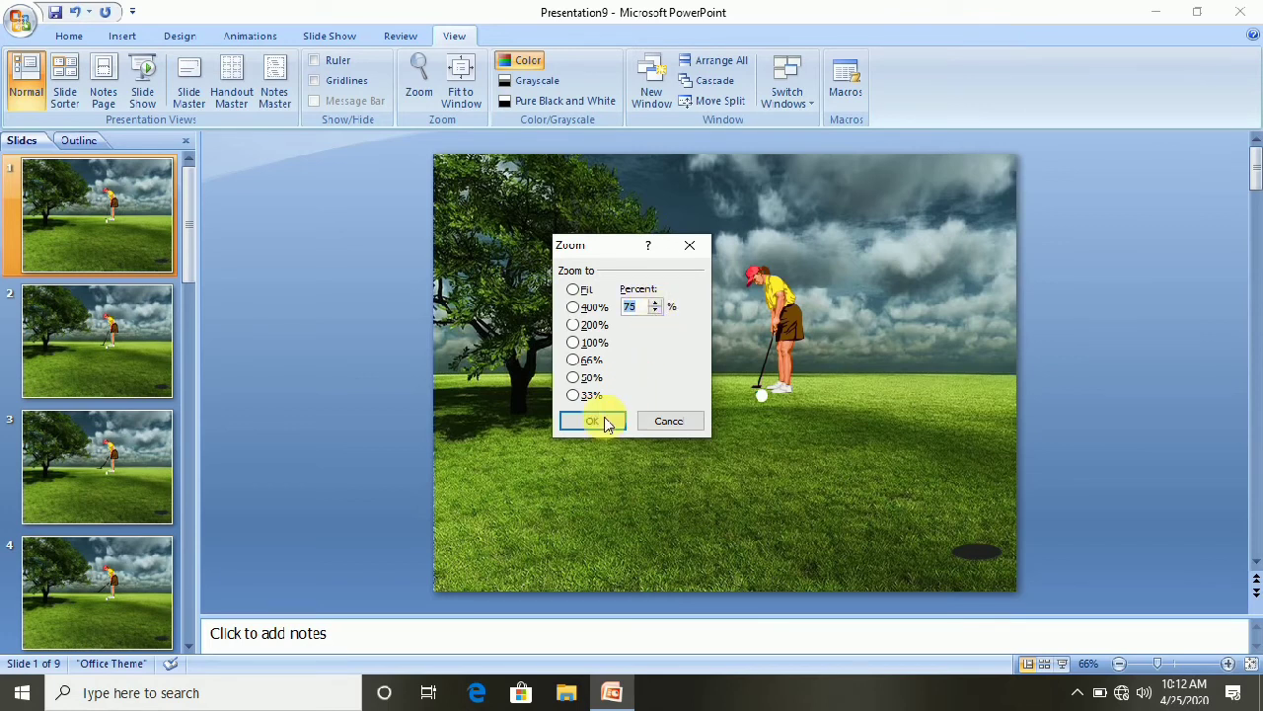
pyautogui.click(655, 311)
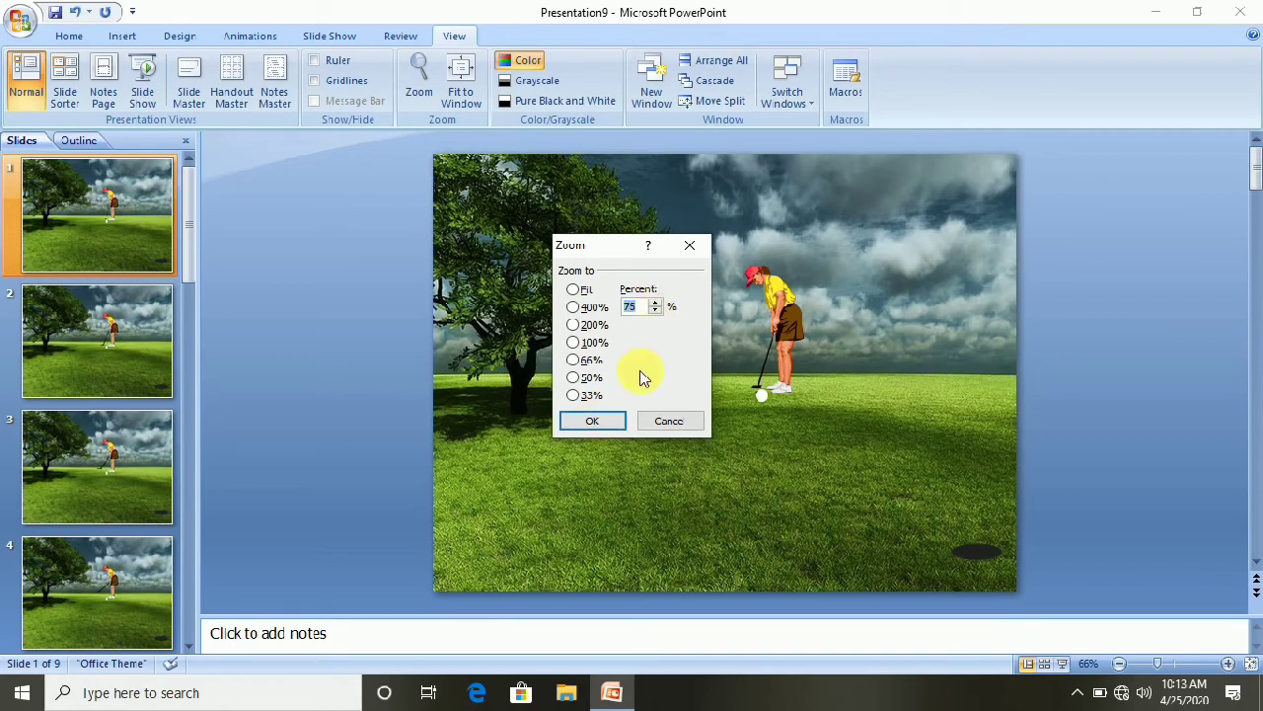
pyautogui.click(595, 423)
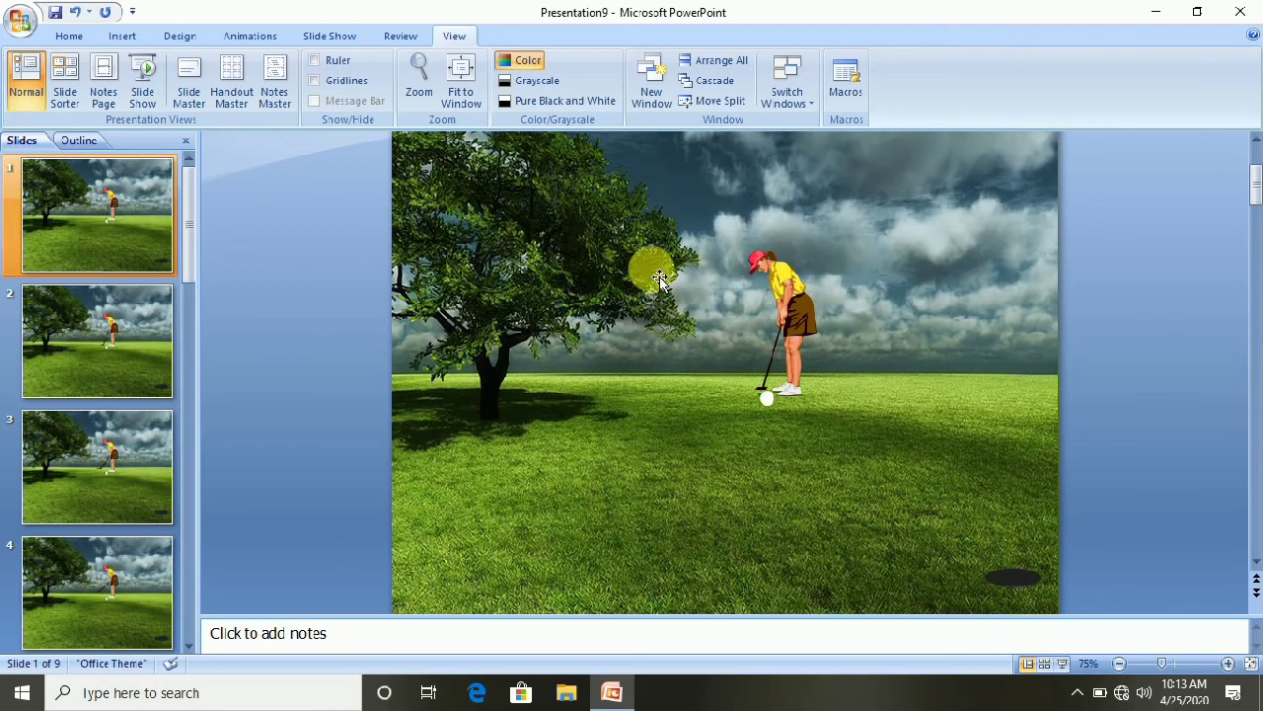
pyautogui.click(459, 93)
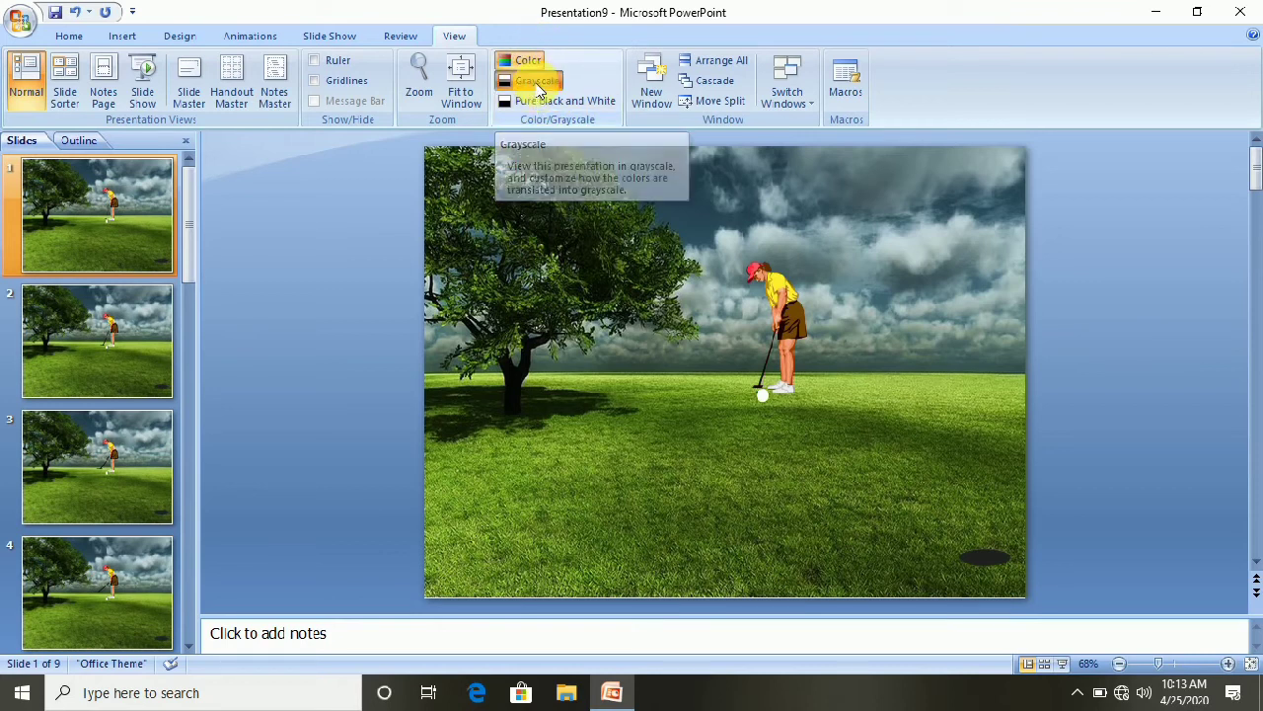
pyautogui.click(536, 87)
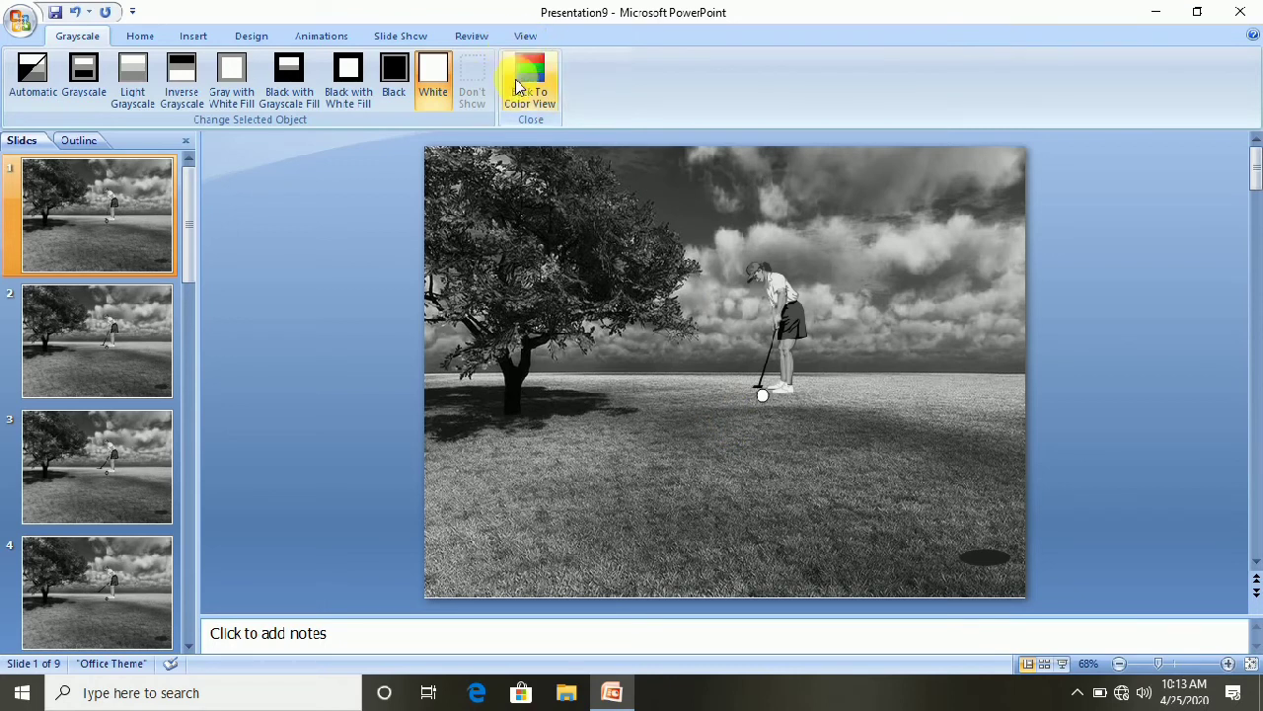
pyautogui.click(520, 85)
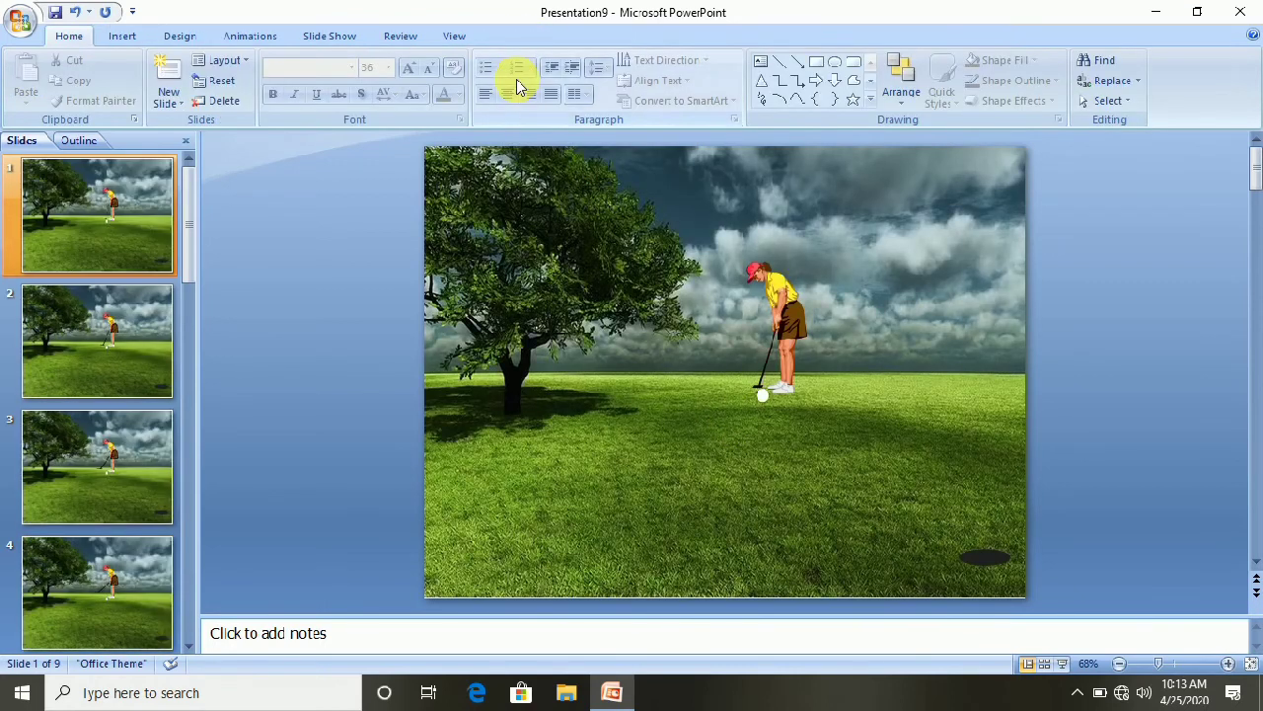
pyautogui.click(359, 40)
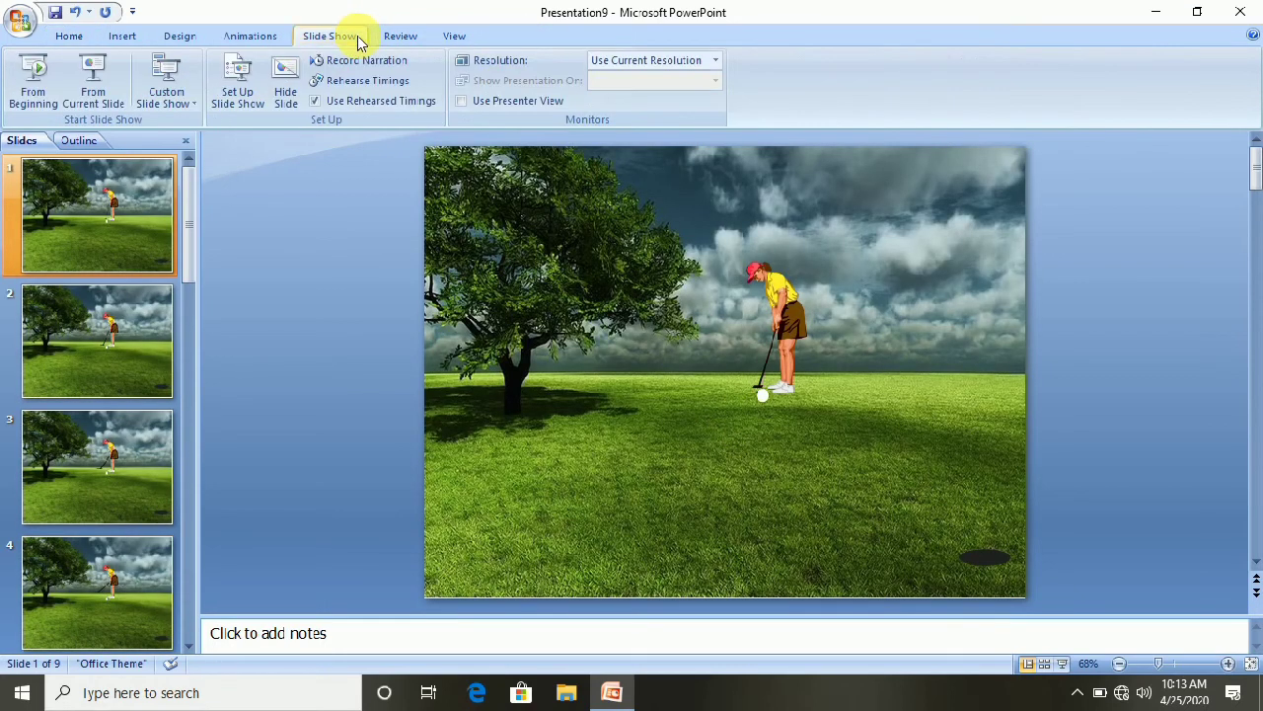
pyautogui.click(452, 37)
pyautogui.click(549, 104)
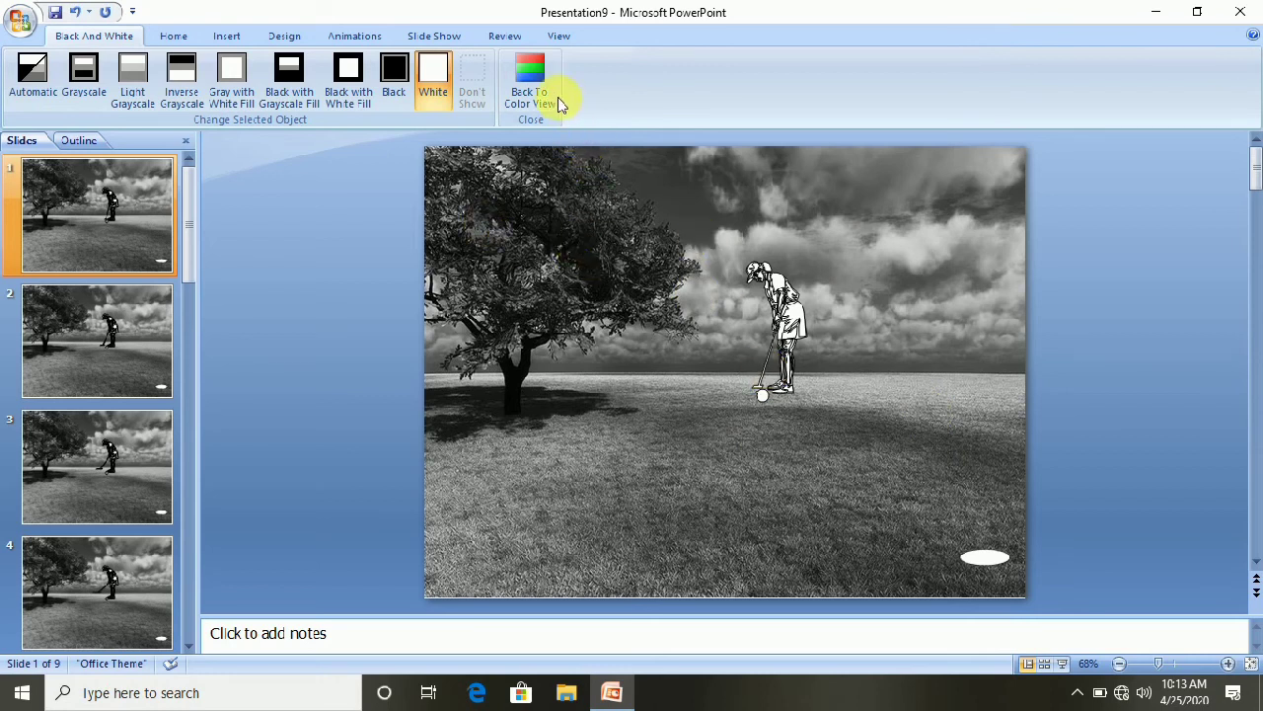
pyautogui.click(533, 84)
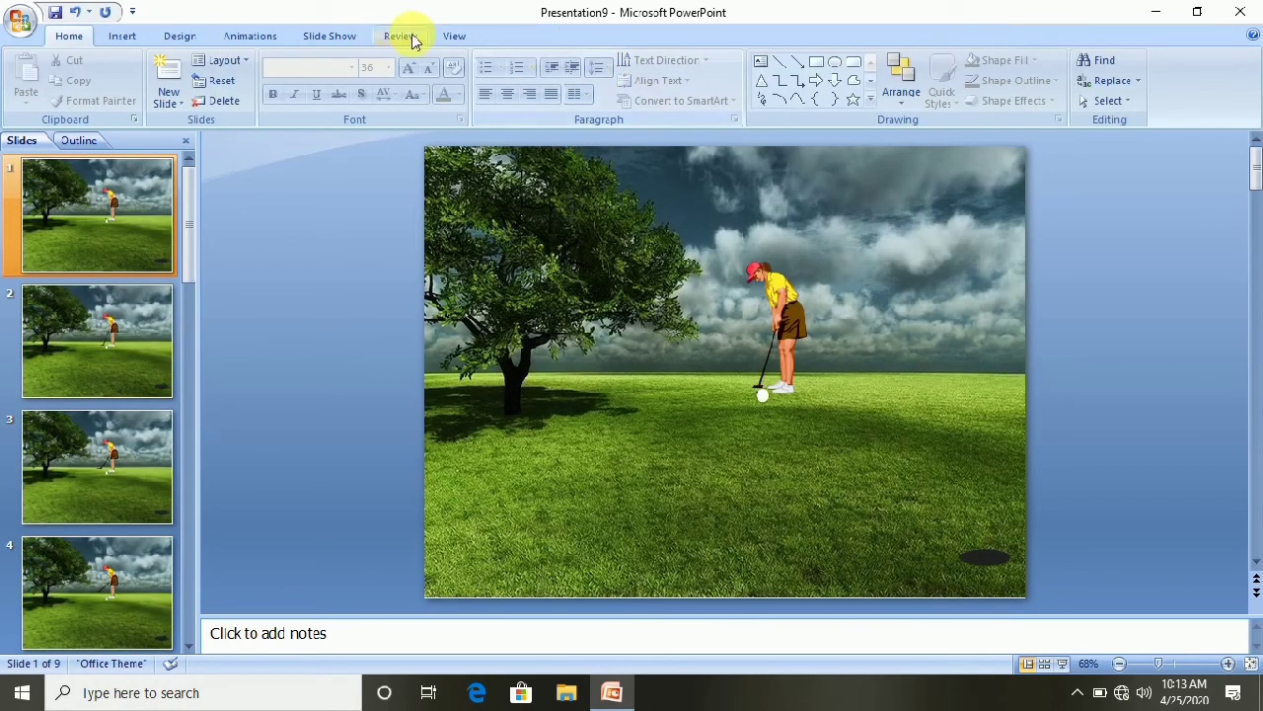
pyautogui.click(454, 36)
pyautogui.click(536, 81)
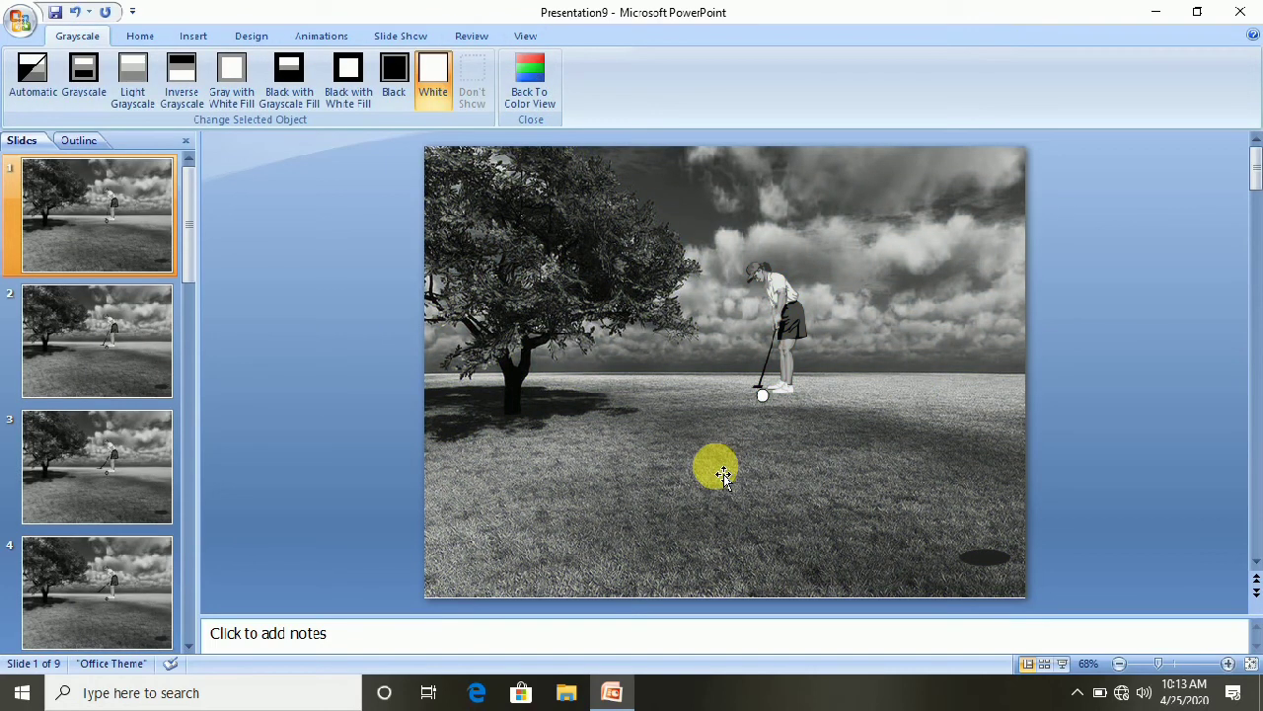
pyautogui.click(531, 88)
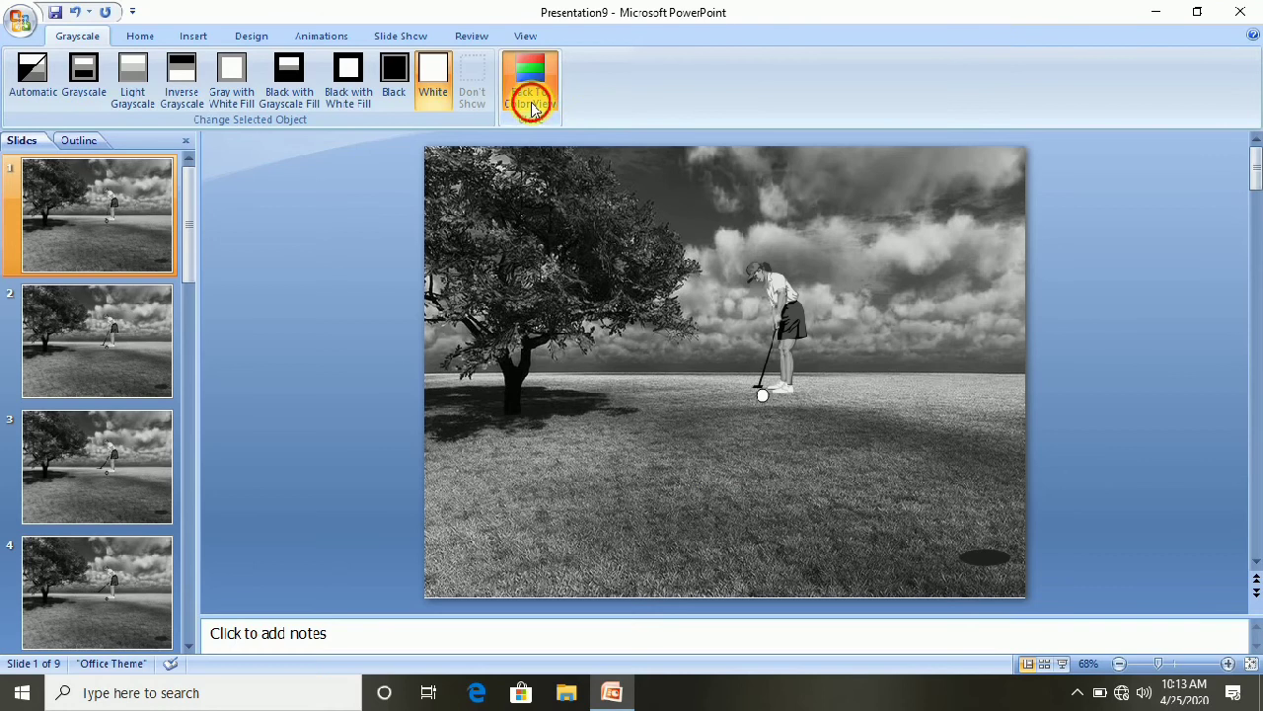
pyautogui.click(452, 35)
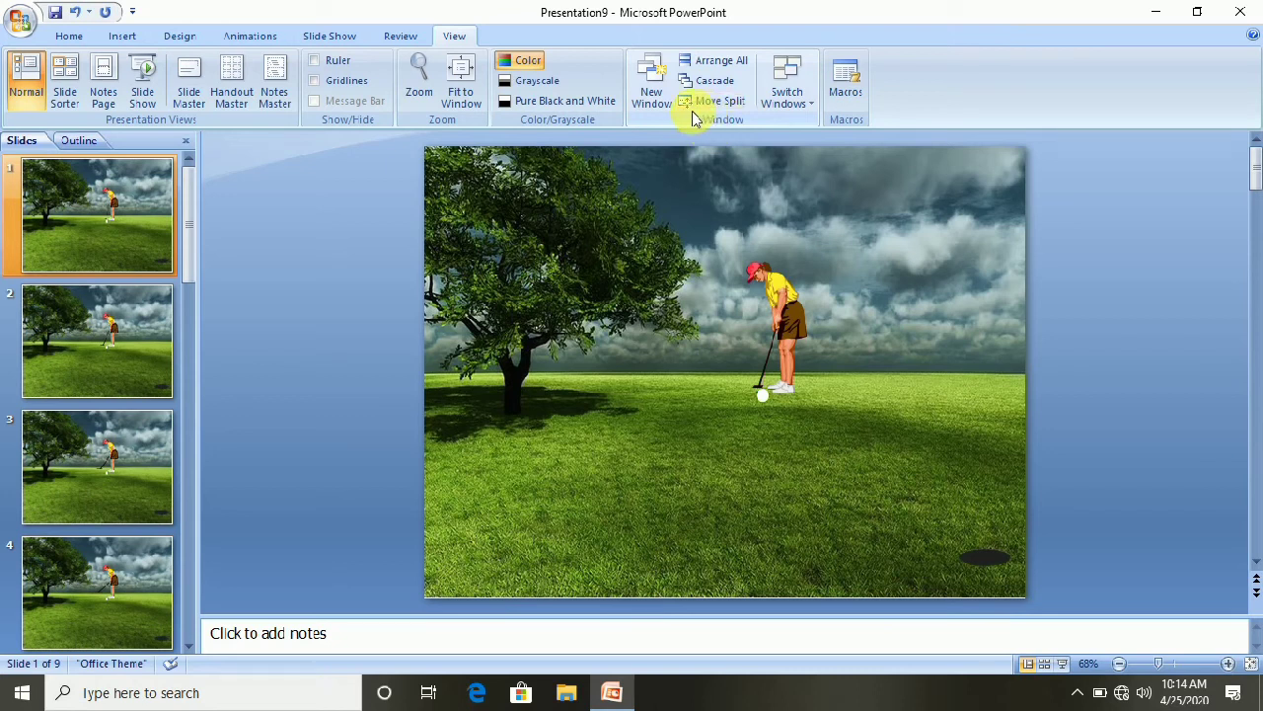
pyautogui.click(654, 99)
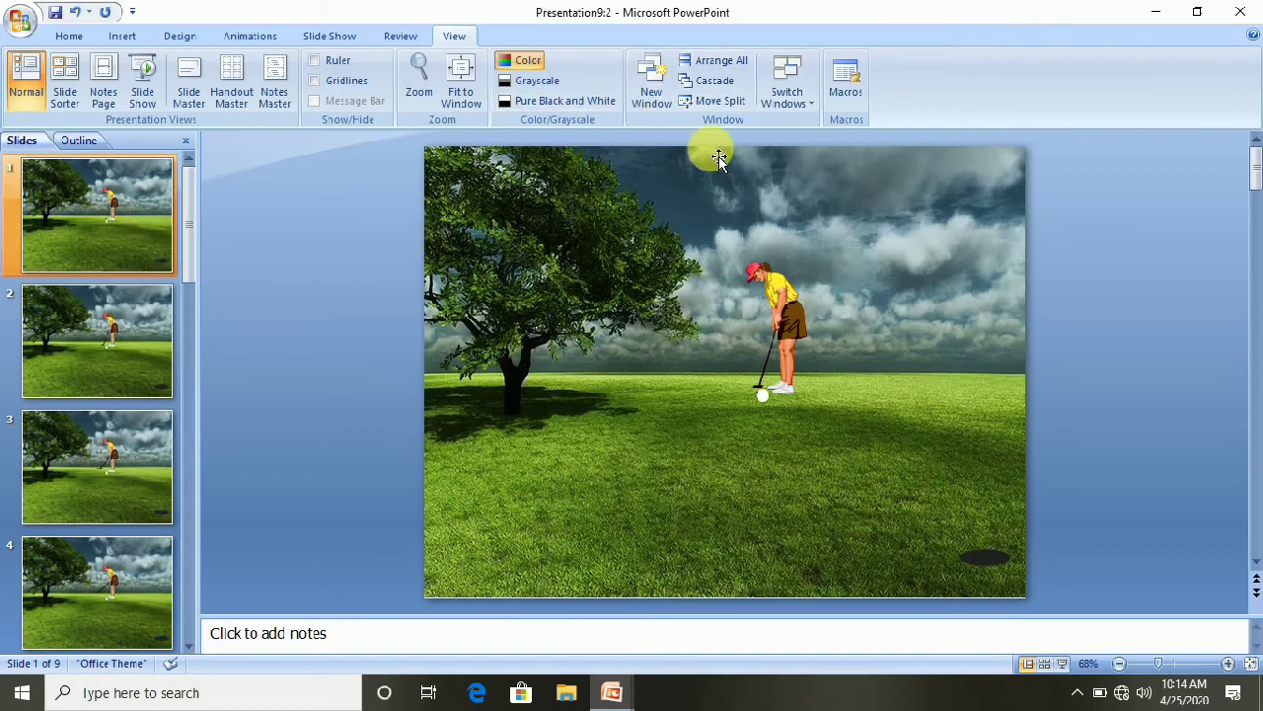
# Try Arrange All and Cascade on the two windows, then close the duplicate Presentation9:1 window
pyautogui.click(722, 62)
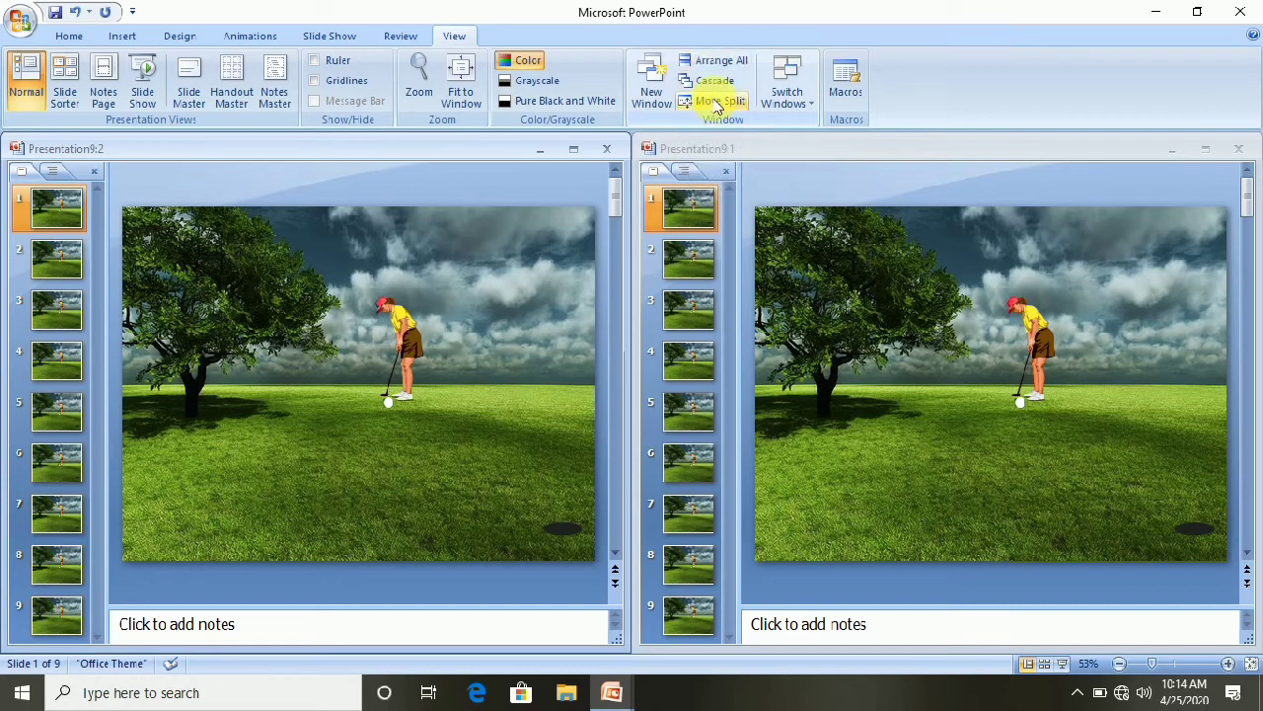
pyautogui.click(711, 82)
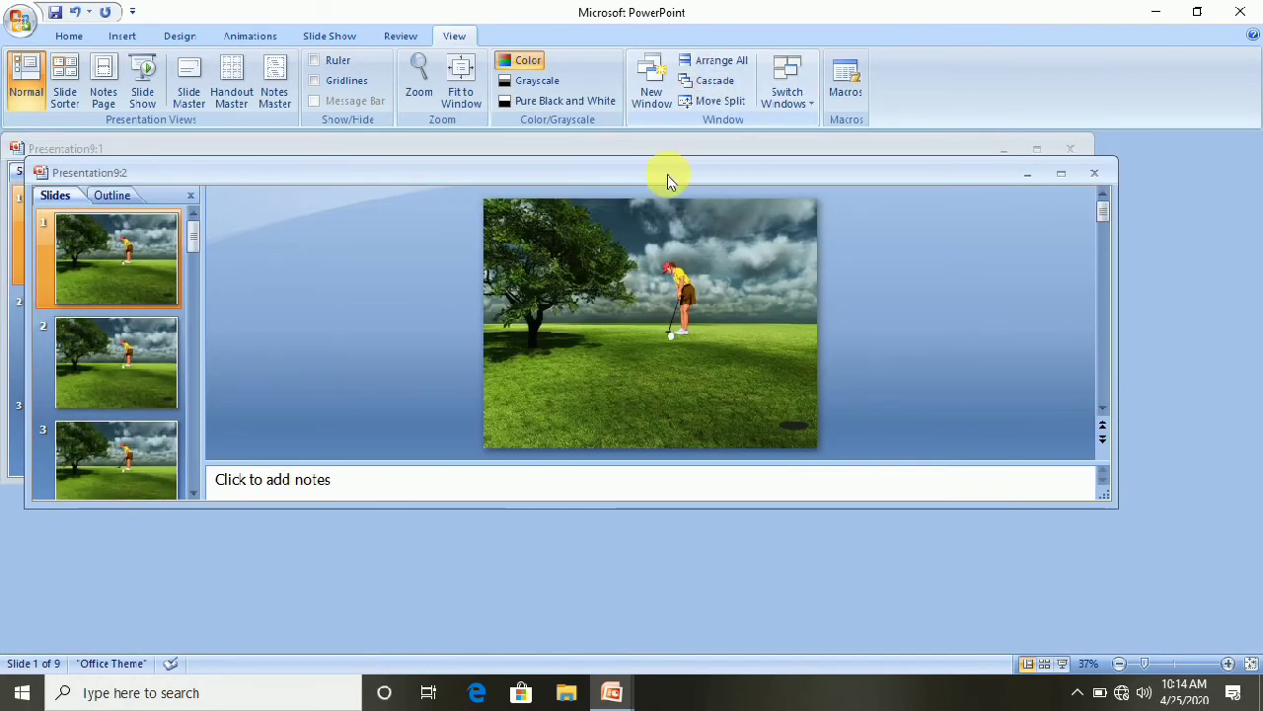
pyautogui.moveTo(682, 181); pyautogui.dragTo(727, 317)
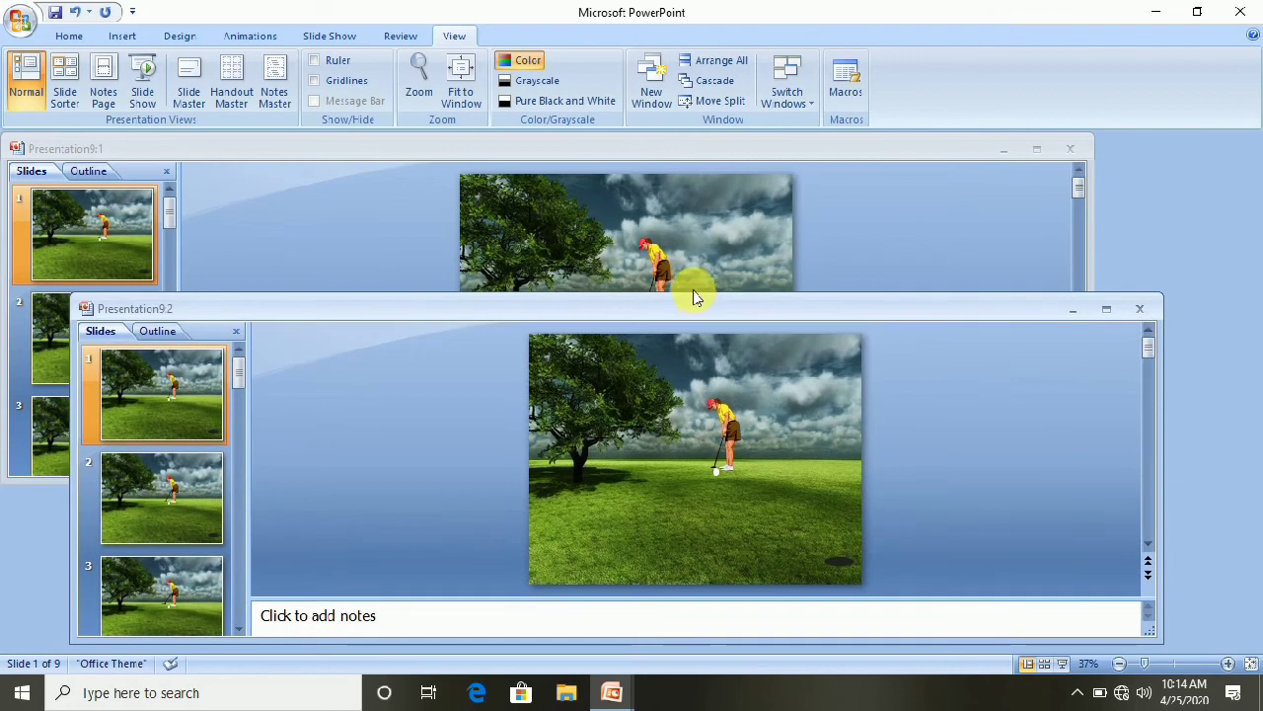
pyautogui.click(720, 60)
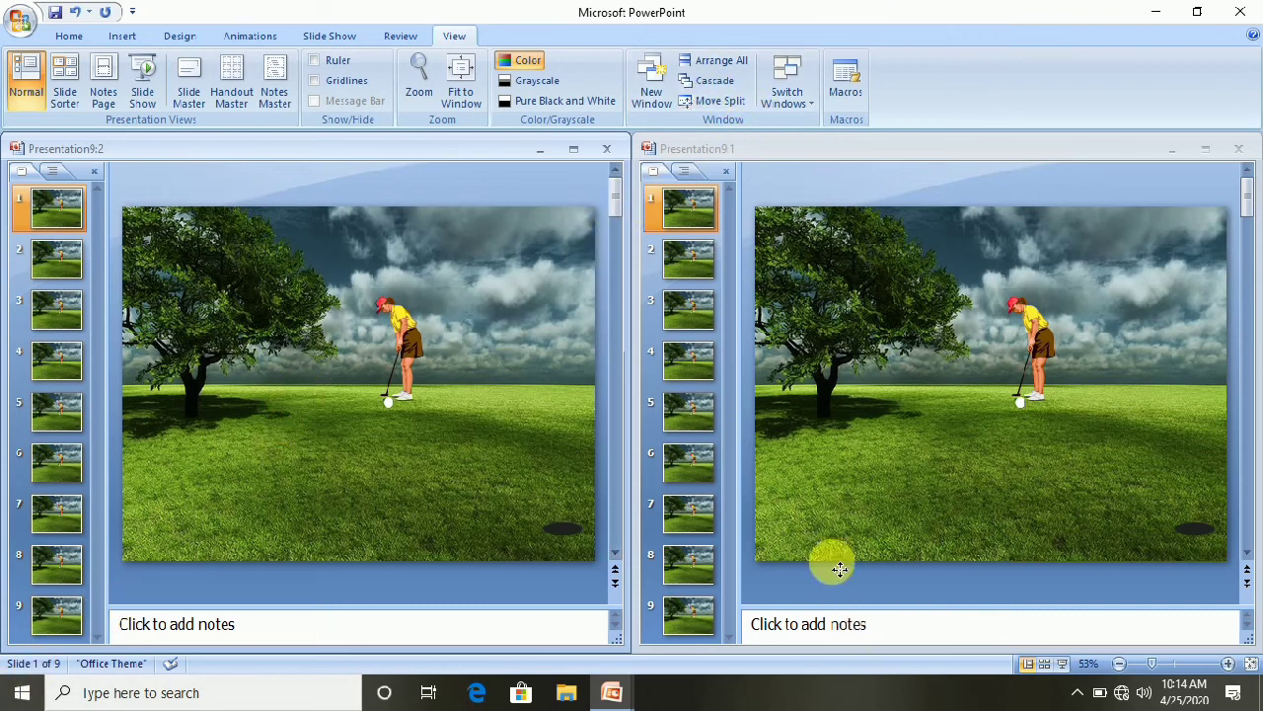
pyautogui.click(707, 102)
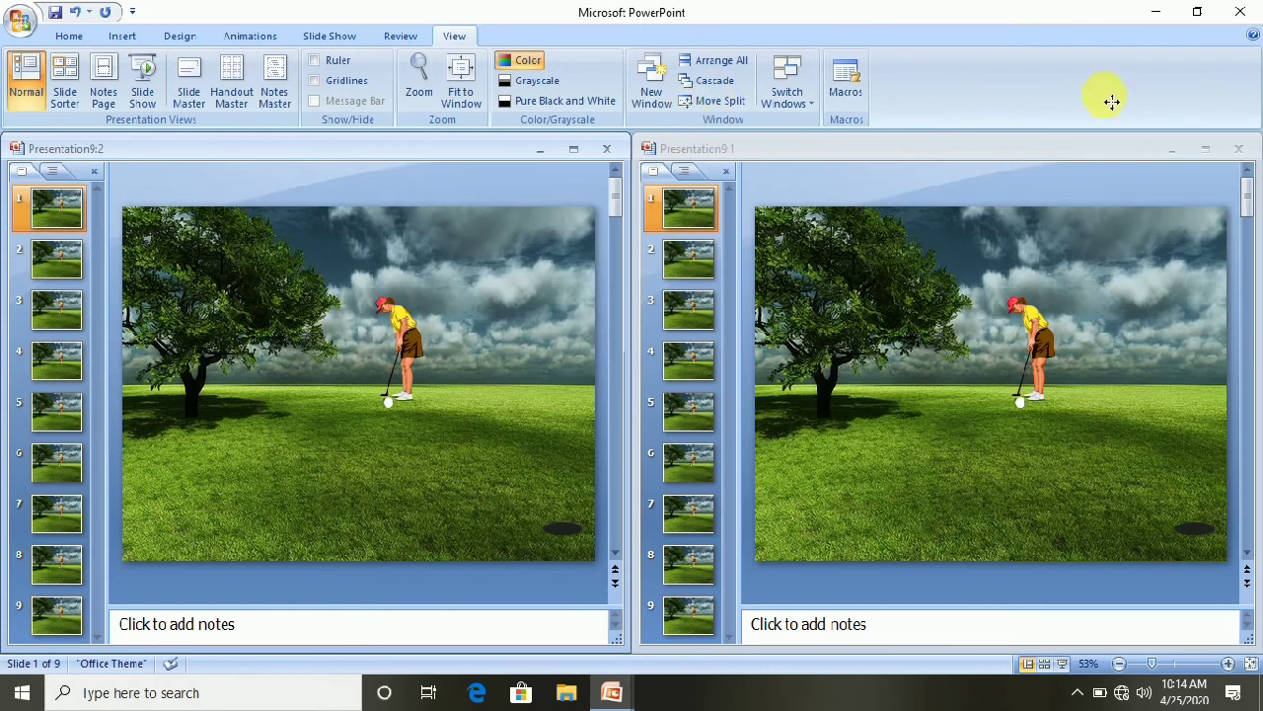
pyautogui.click(1240, 148)
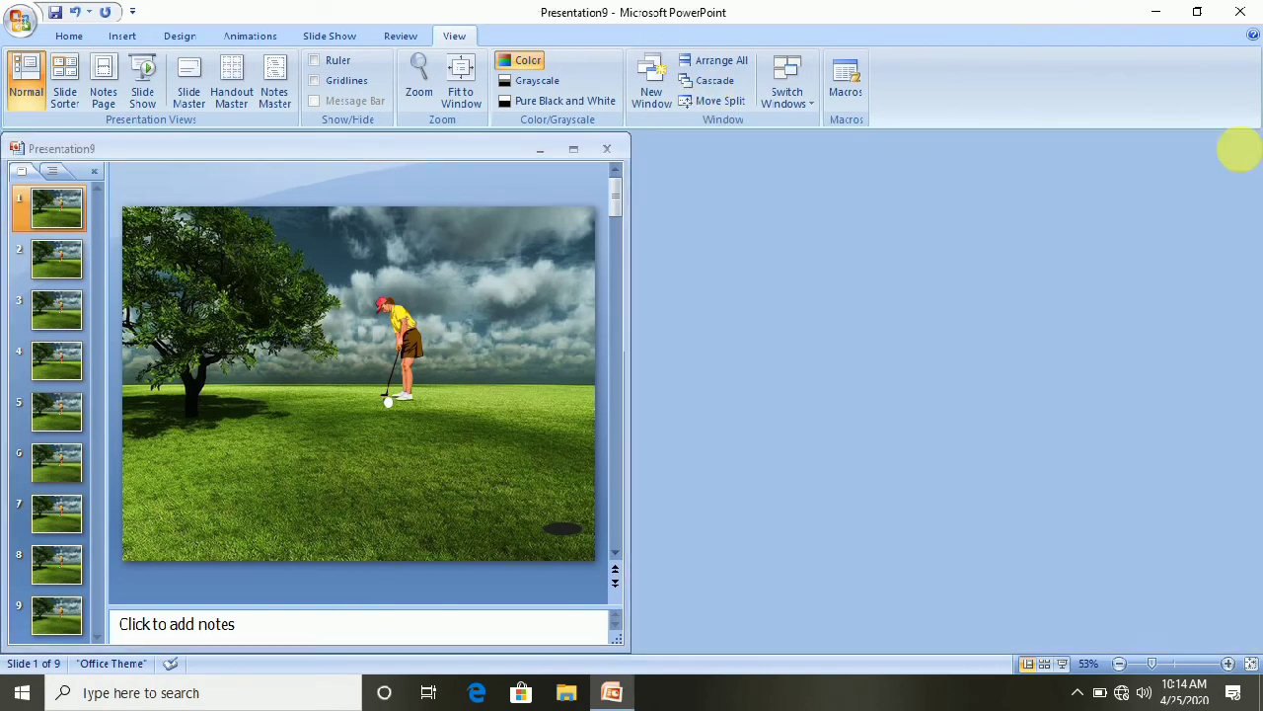
# Maximise the remaining window and undo an accidental move of the golf picture
pyautogui.click(573, 149)
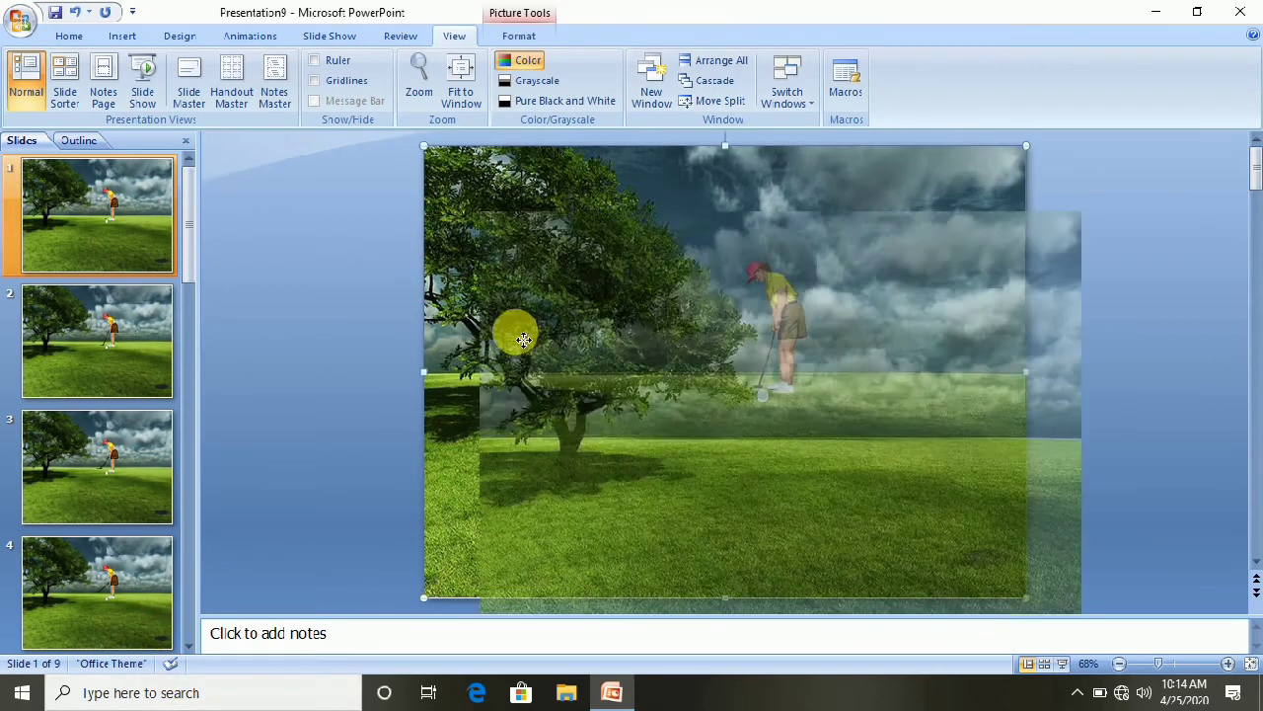
pyautogui.moveTo(420, 258); pyautogui.dragTo(525, 342)
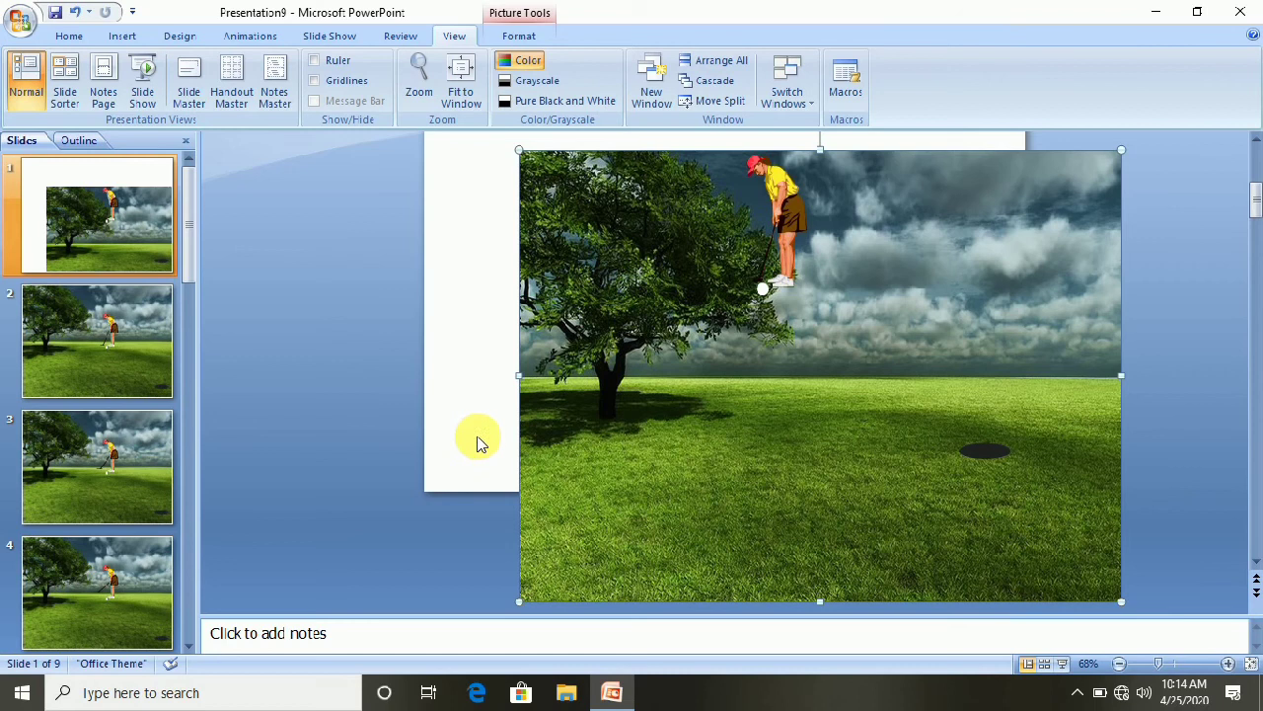
pyautogui.hotkey('ctrl', 'z')
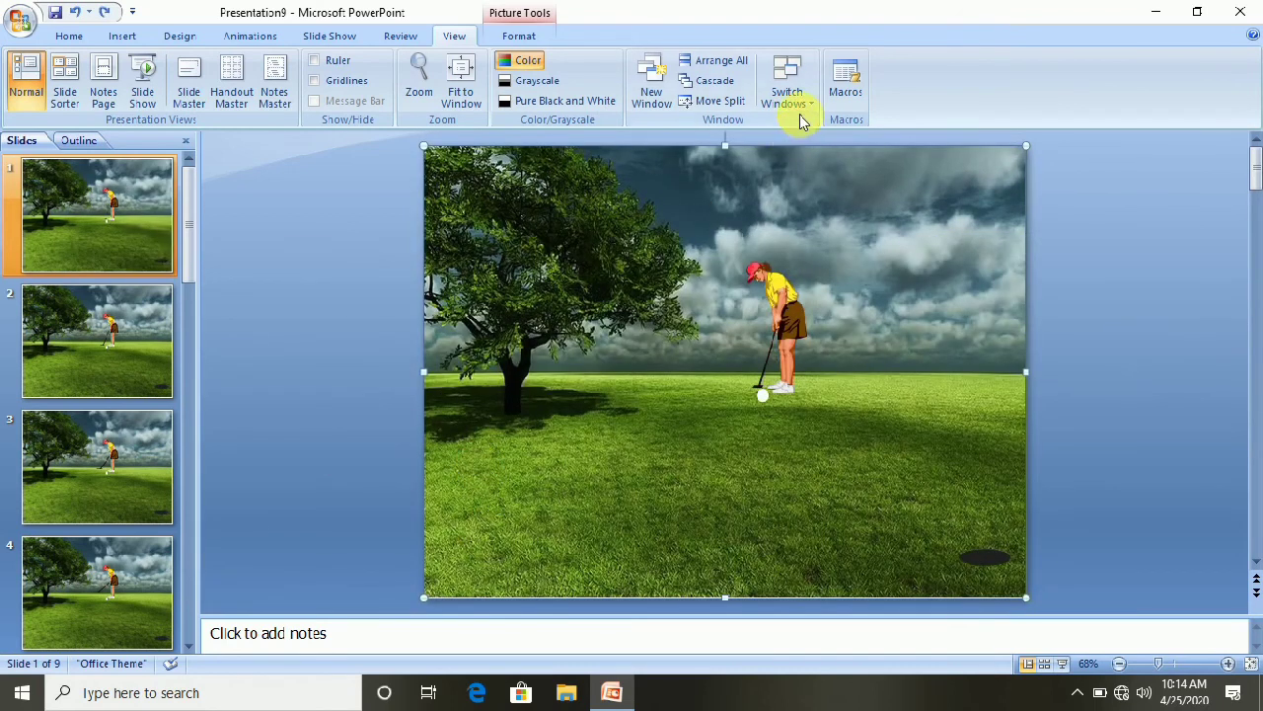
# Open a new window of the deck and tile all four windows with Arrange All
pyautogui.click(787, 84)
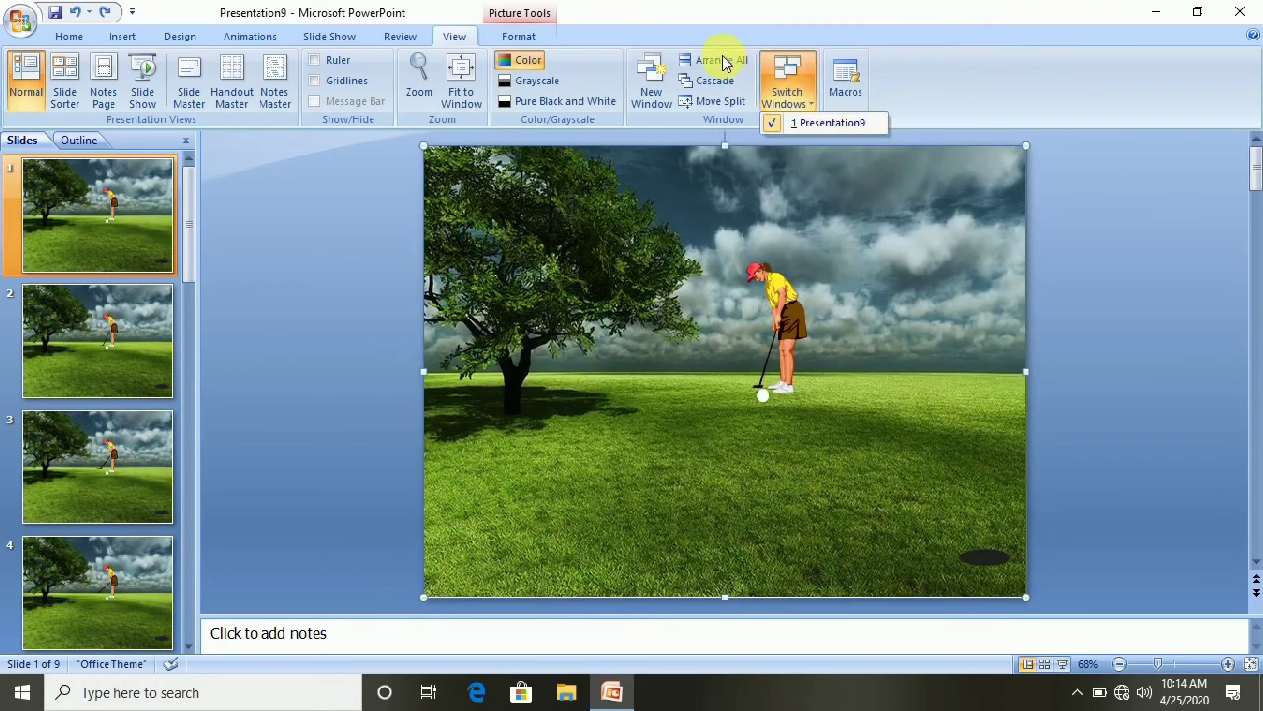
pyautogui.click(655, 94)
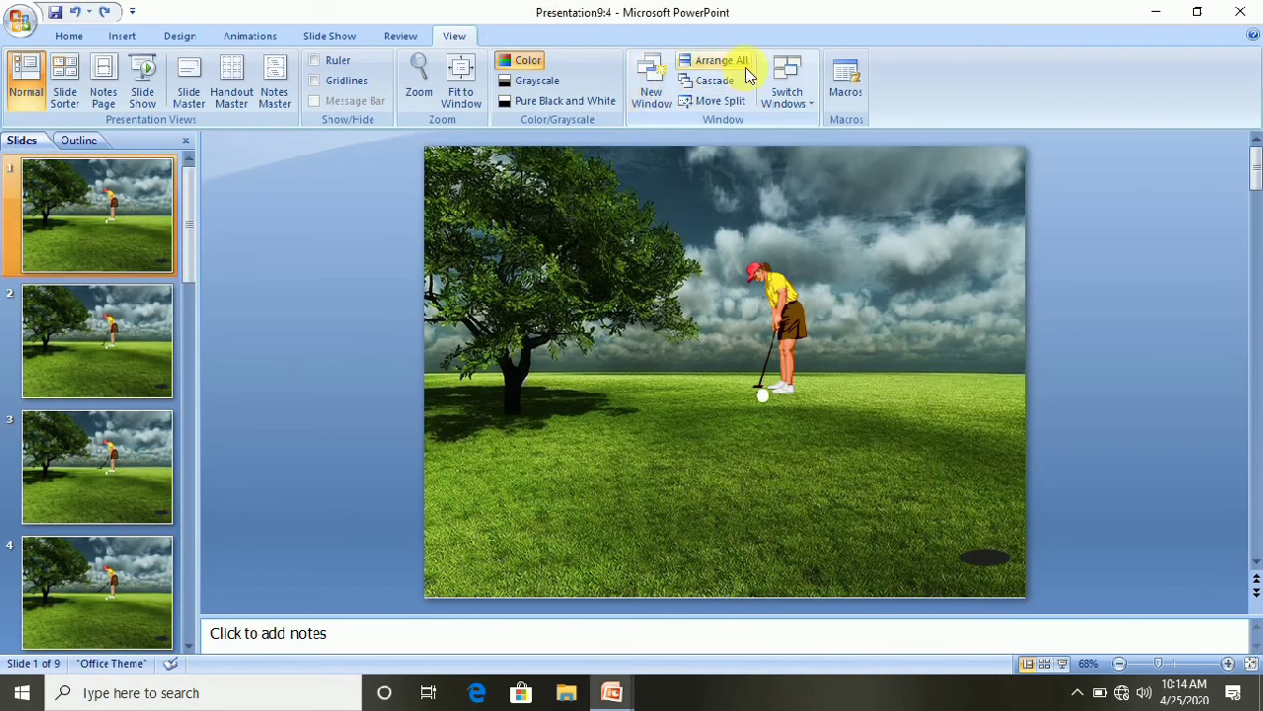
pyautogui.click(796, 99)
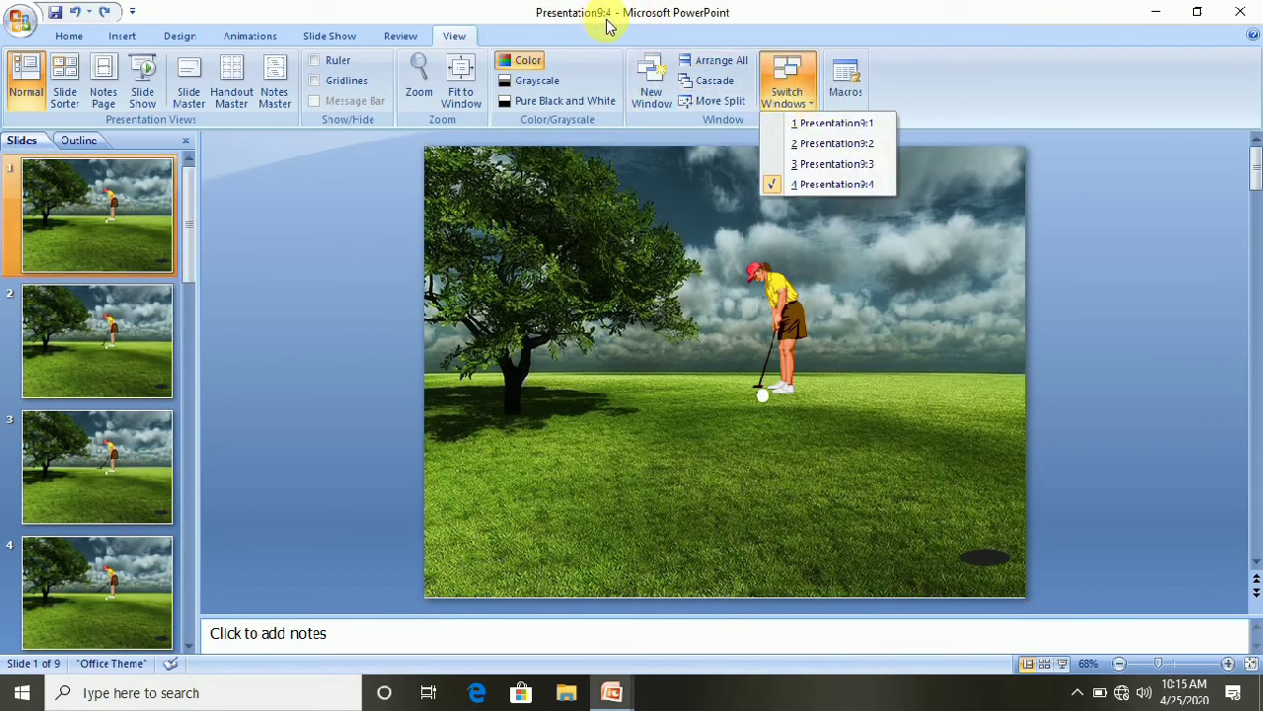
pyautogui.click(714, 59)
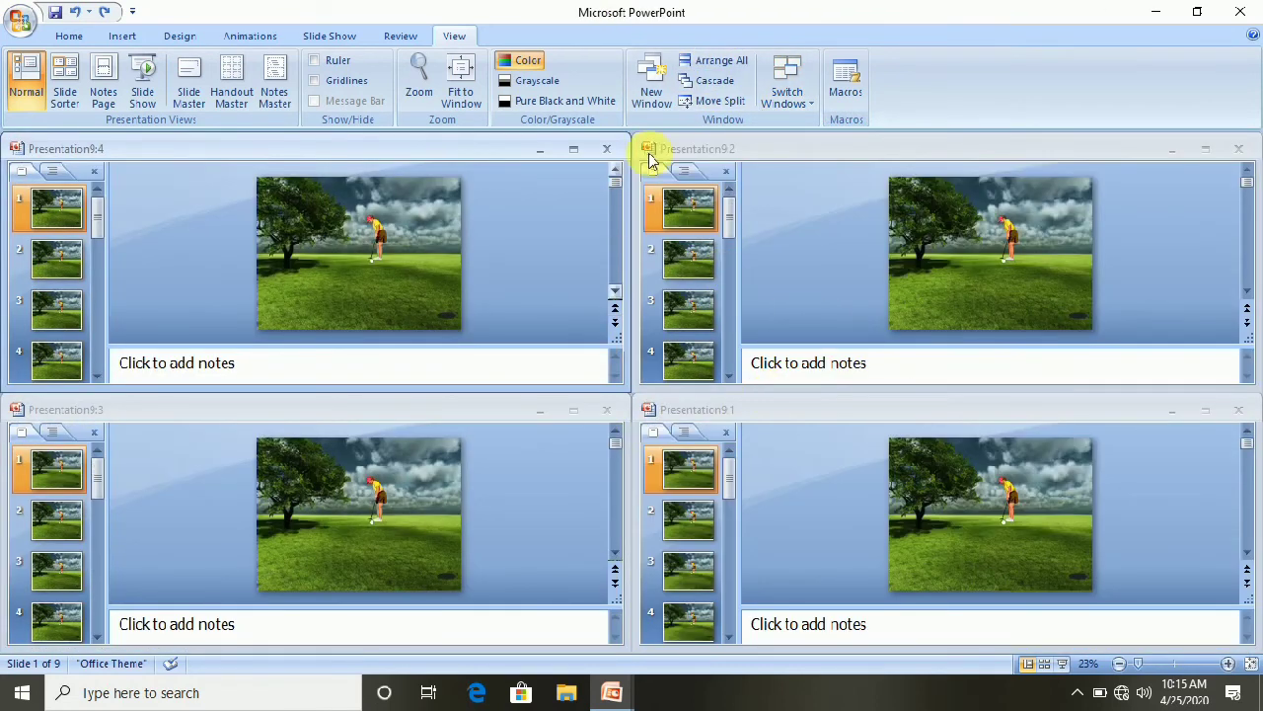
# Open a fifth window of the golf deck, then tile and cascade all presentation windows
pyautogui.click(652, 91)
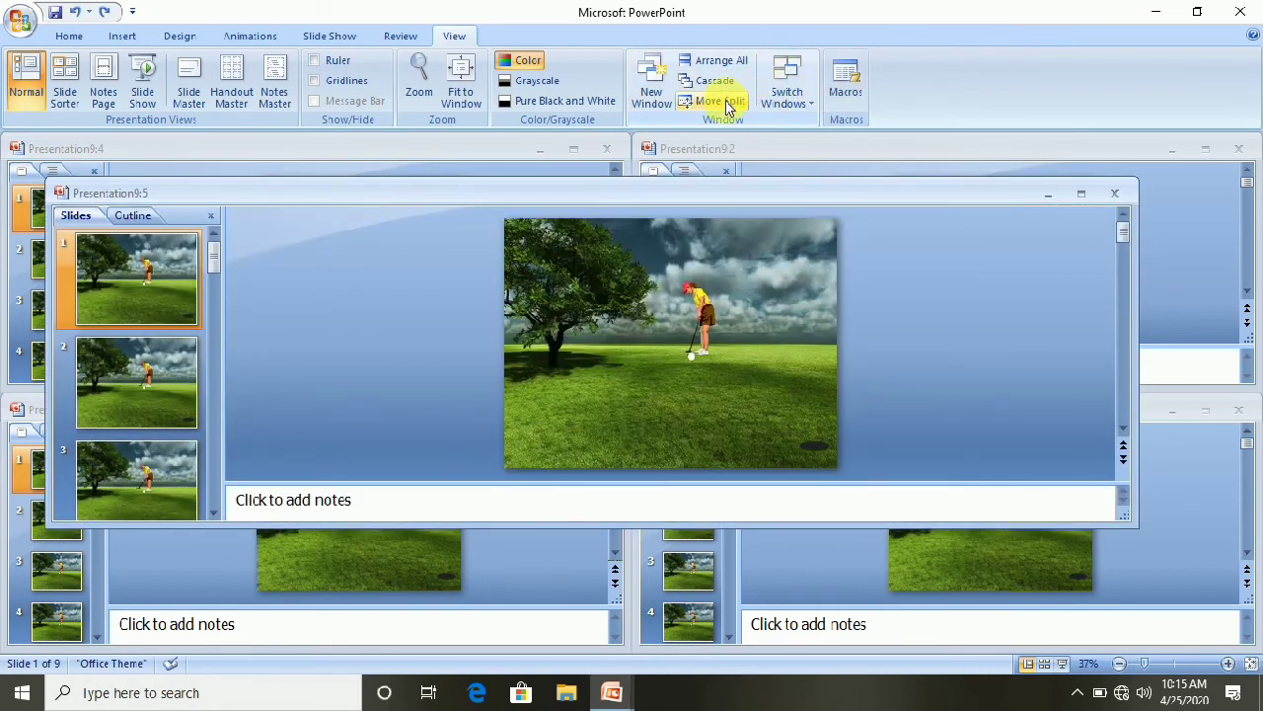
pyautogui.click(788, 94)
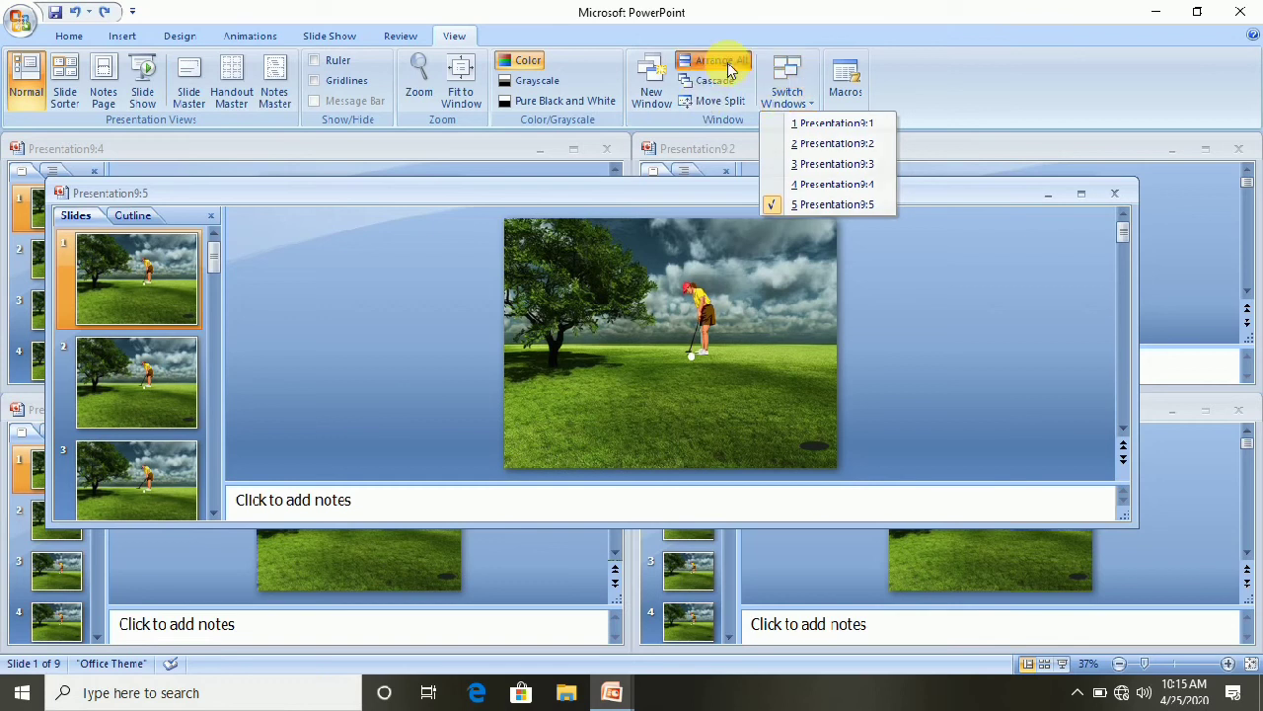
pyautogui.click(723, 62)
pyautogui.click(729, 83)
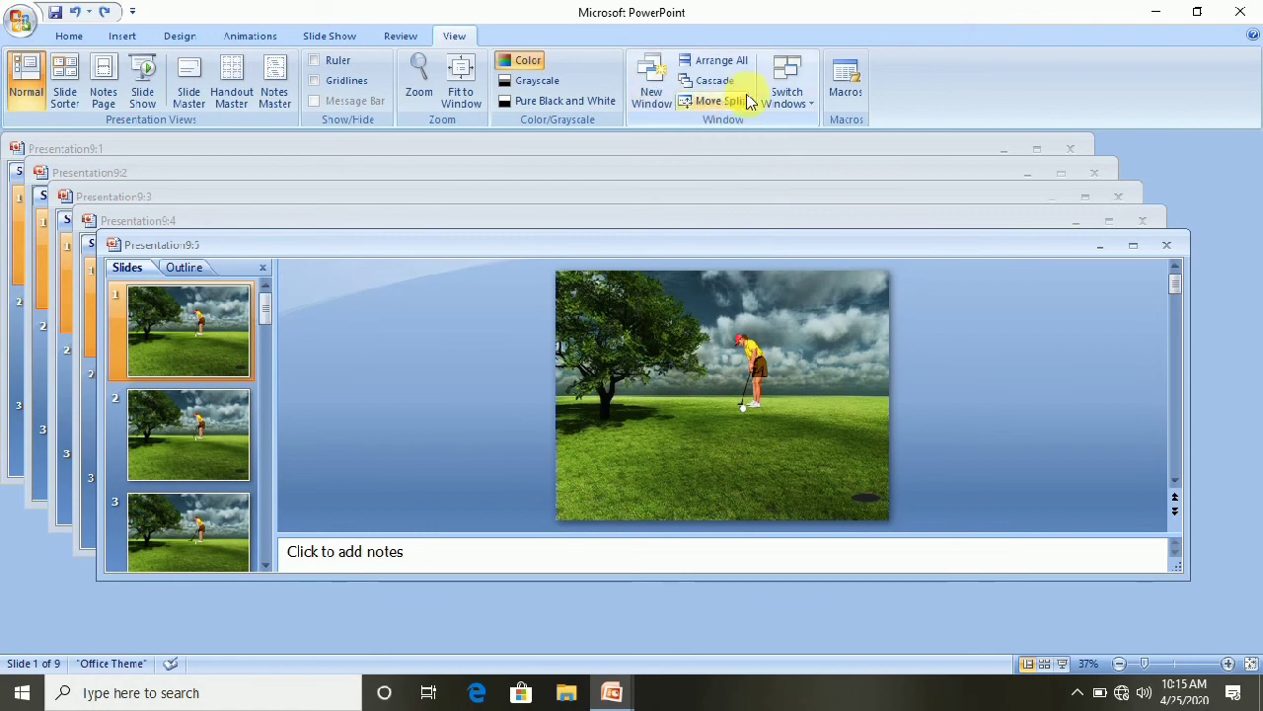
# Select the golf picture in Presentation9:5 and maximise that window
pyautogui.click(787, 88)
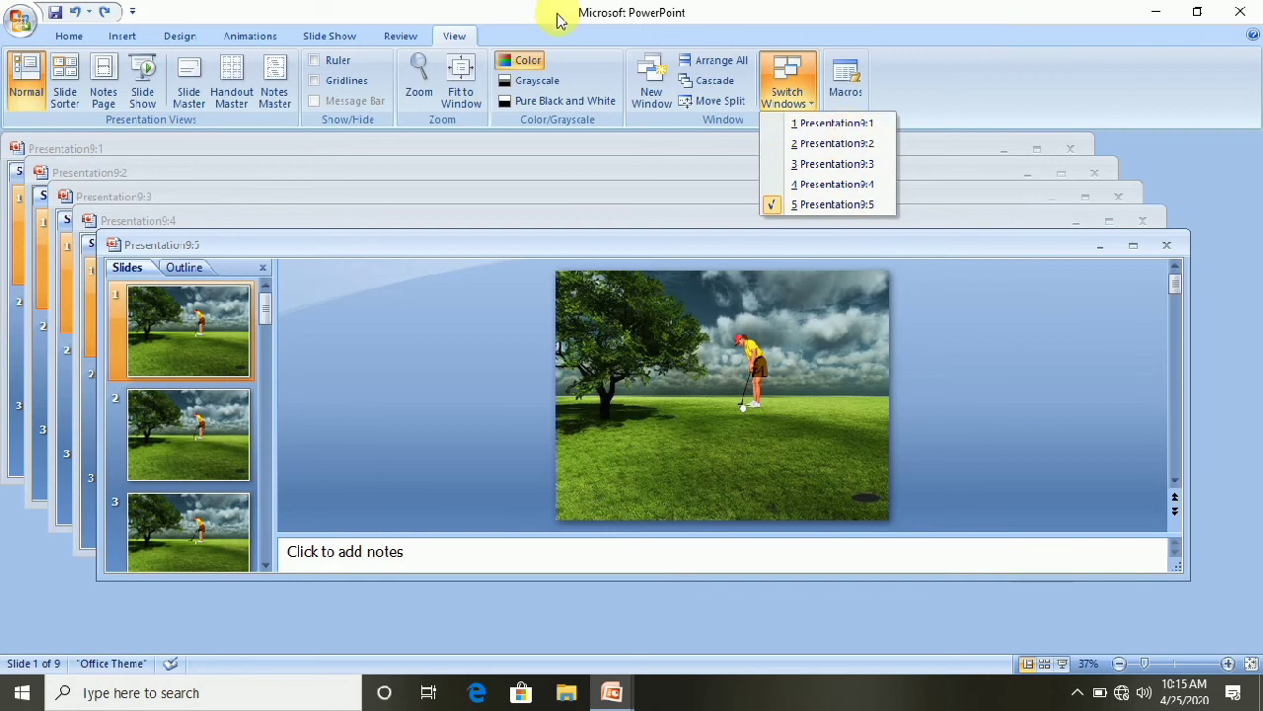
pyautogui.click(817, 207)
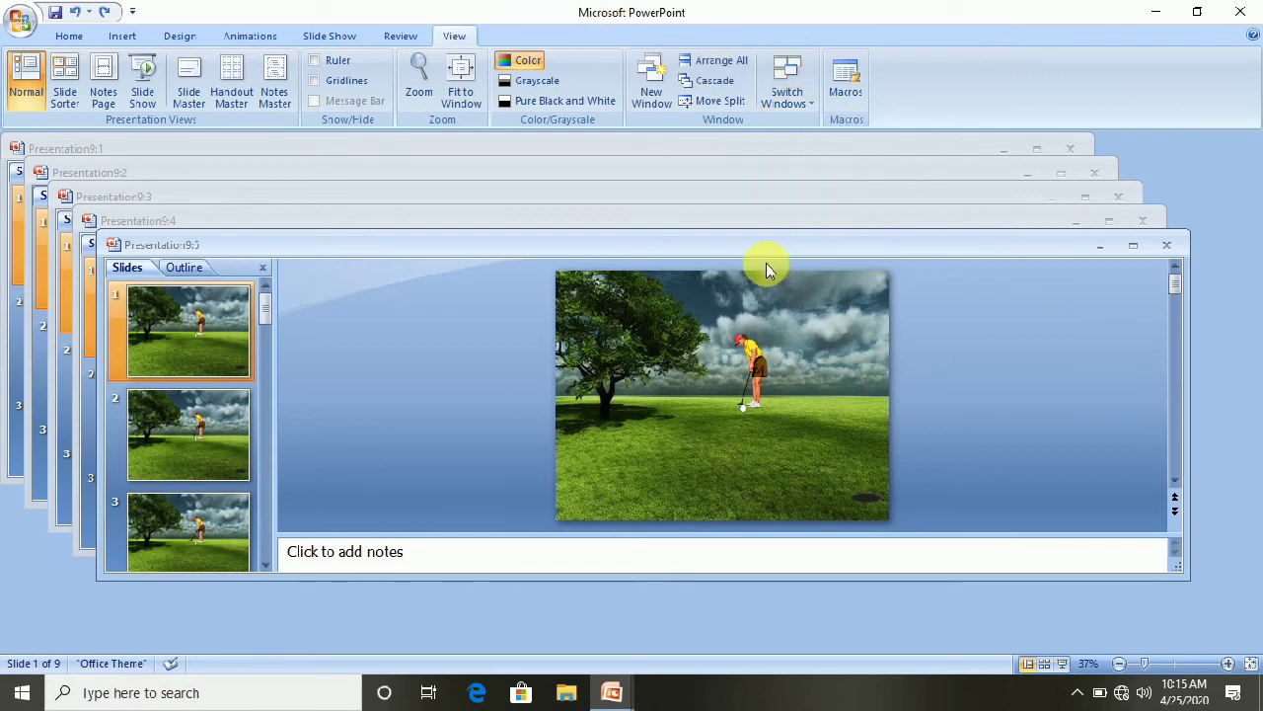
pyautogui.click(691, 317)
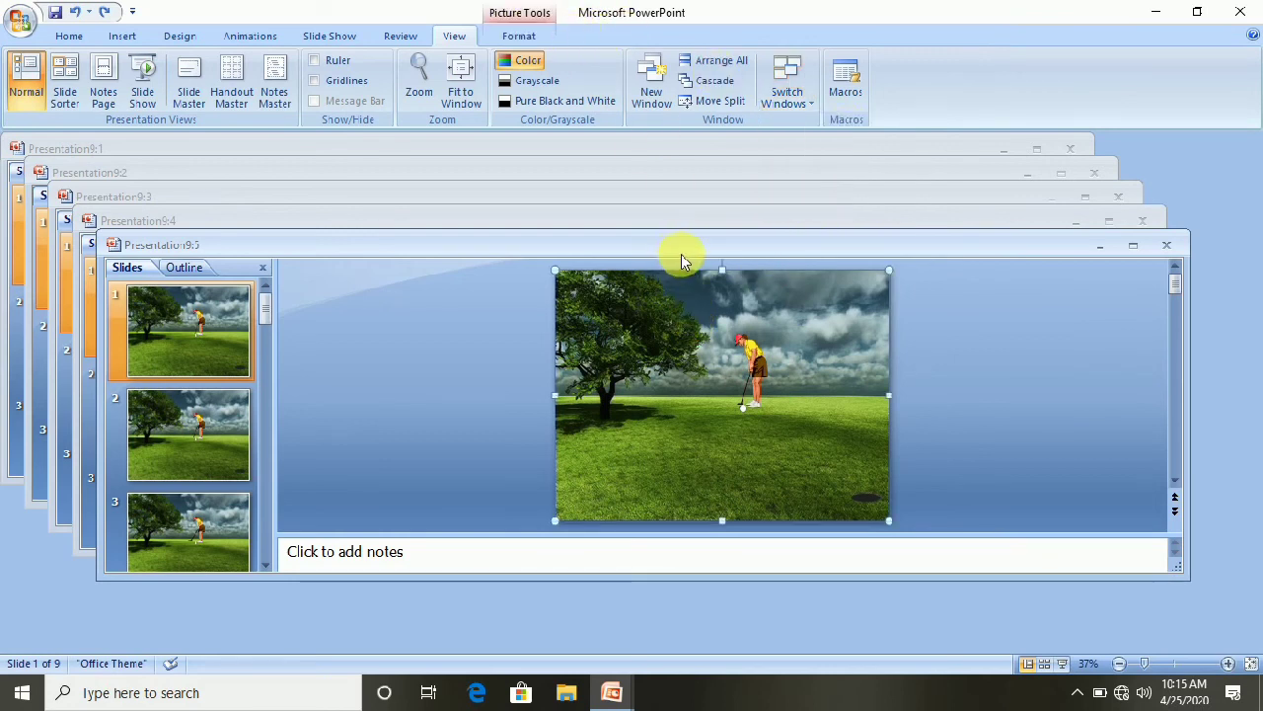
pyautogui.click(1131, 254)
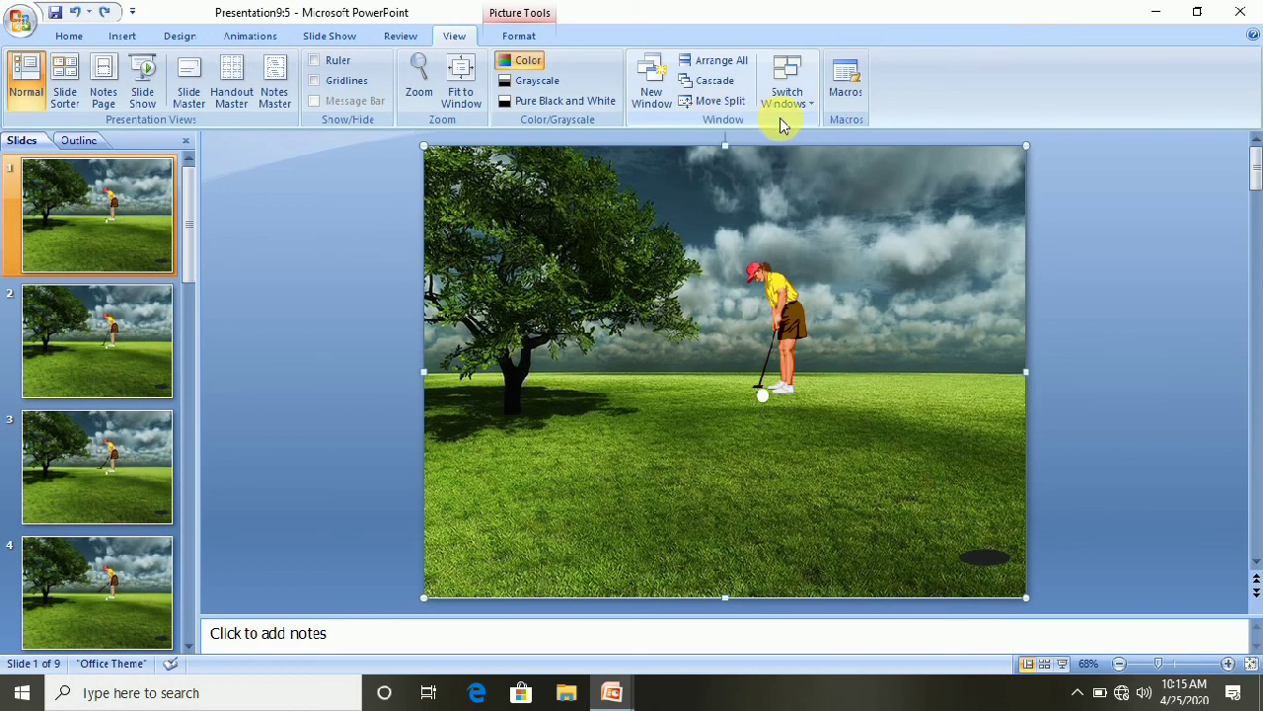
pyautogui.click(786, 94)
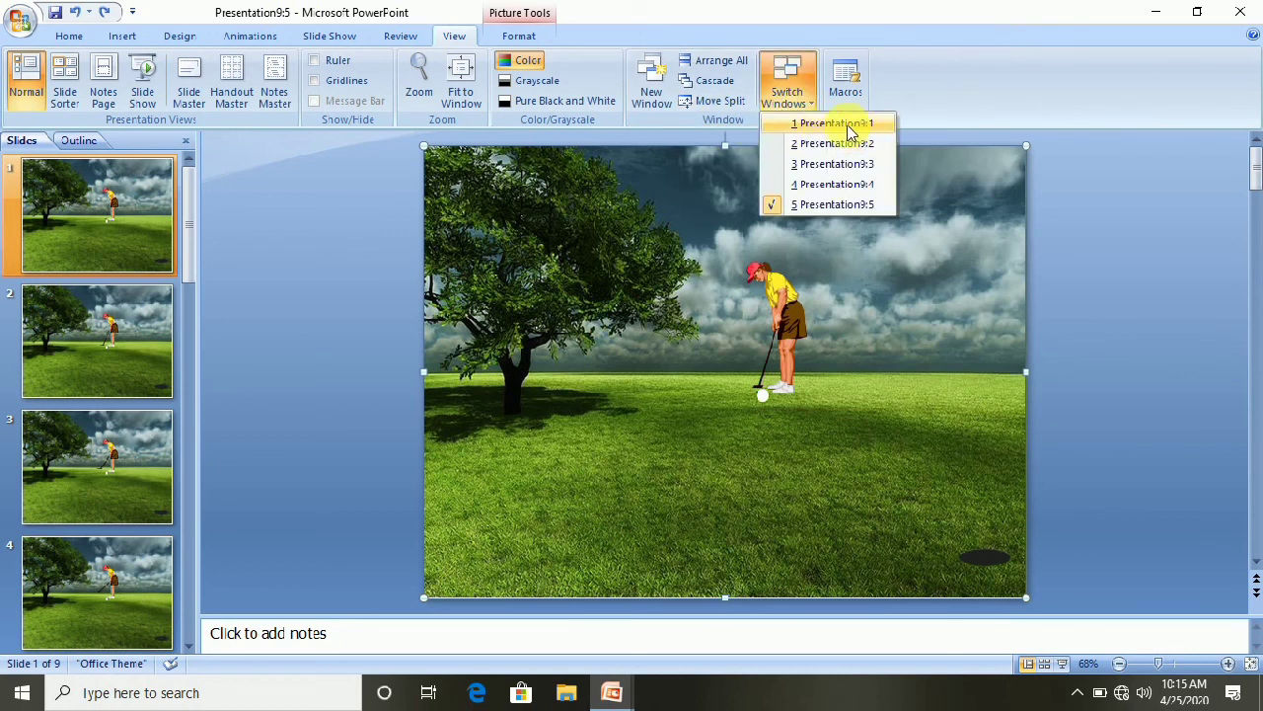
pyautogui.click(818, 124)
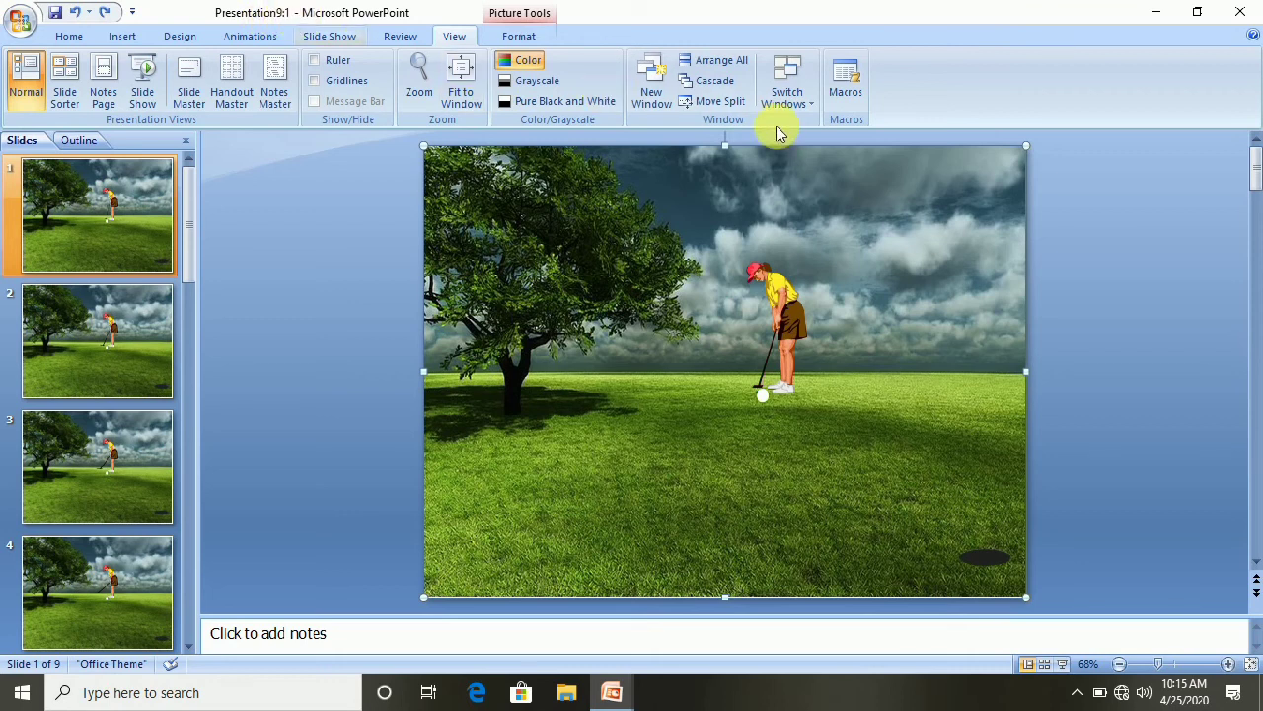
pyautogui.click(787, 86)
pyautogui.click(803, 204)
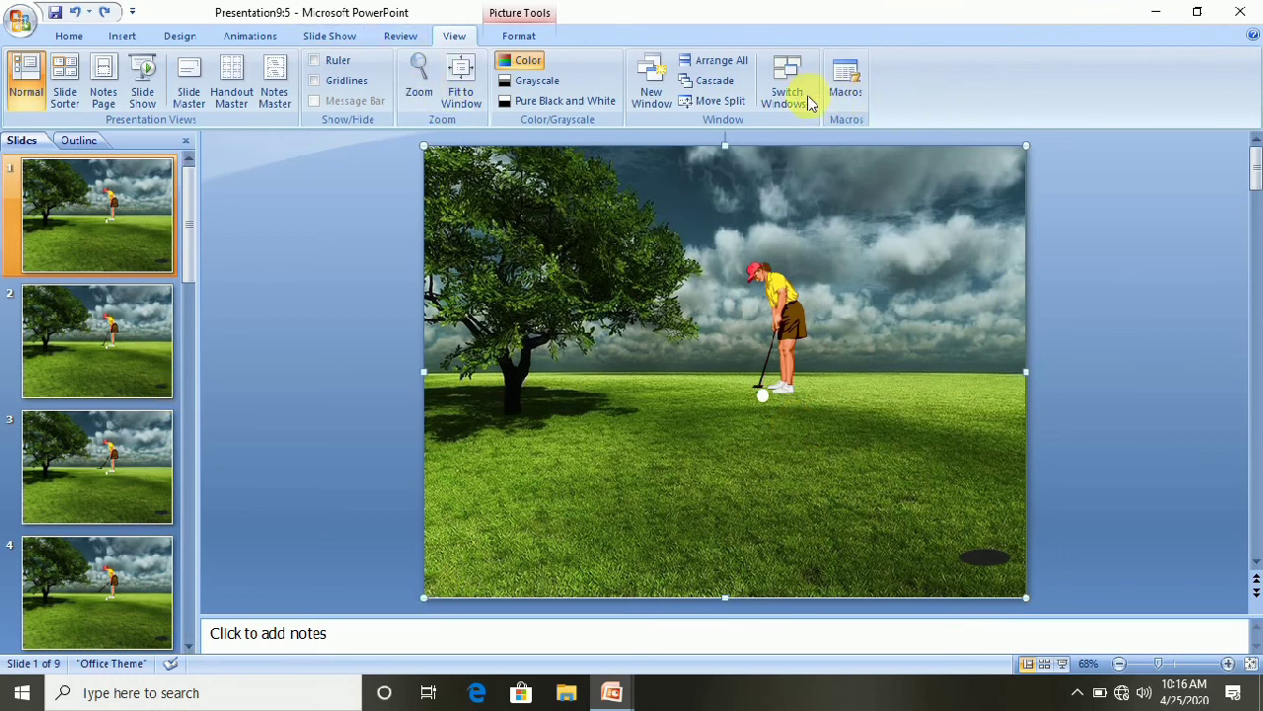
pyautogui.click(805, 99)
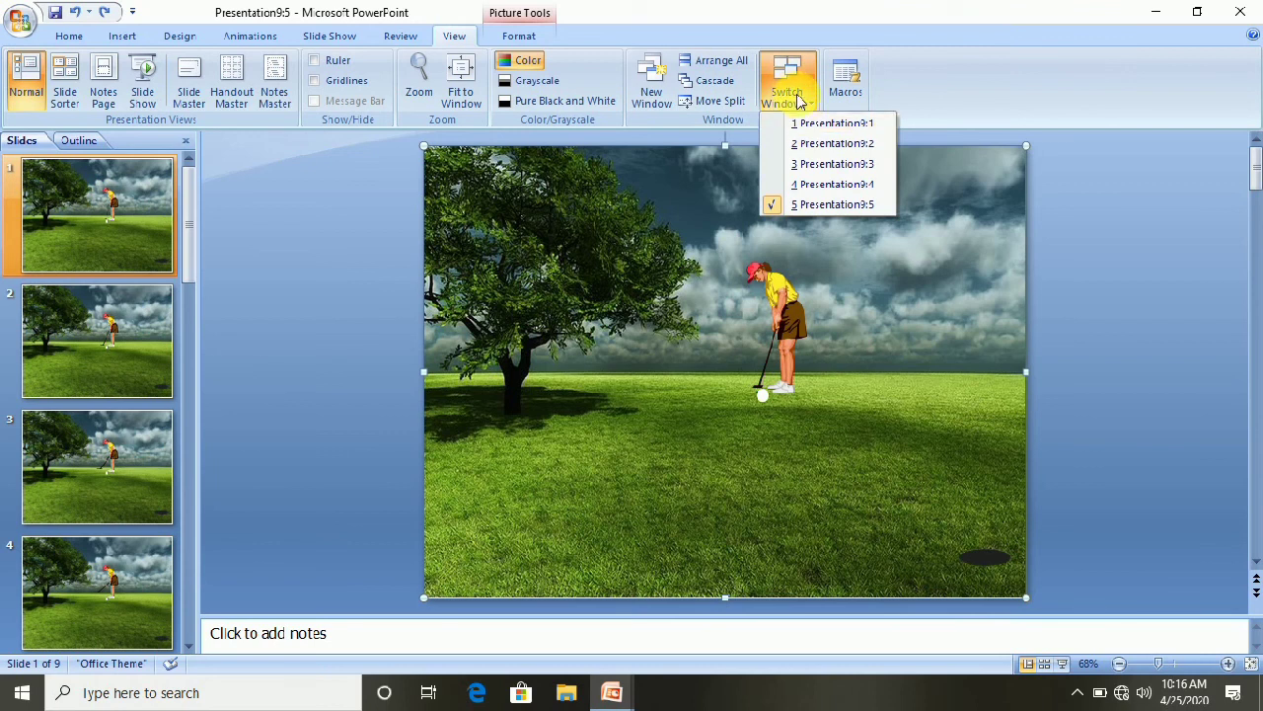
pyautogui.click(1151, 211)
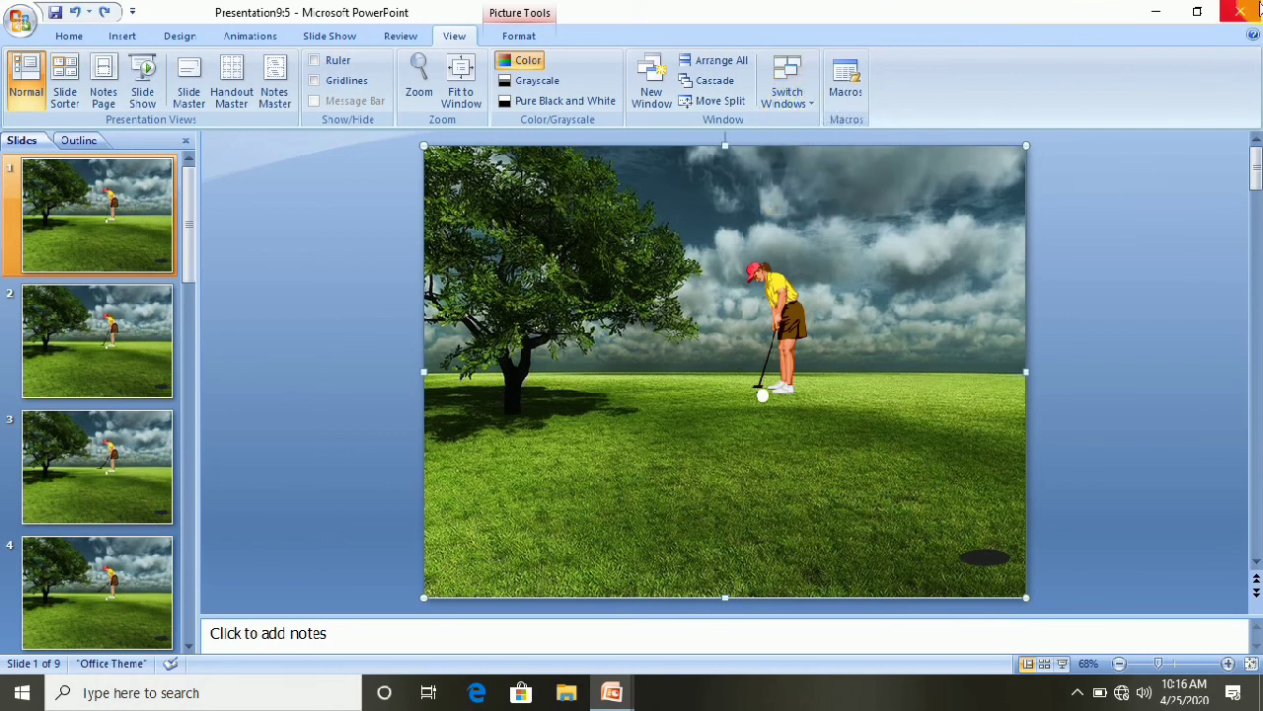
# In the Macros dialog, name a new macro Macro1 and create it
pyautogui.click(851, 99)
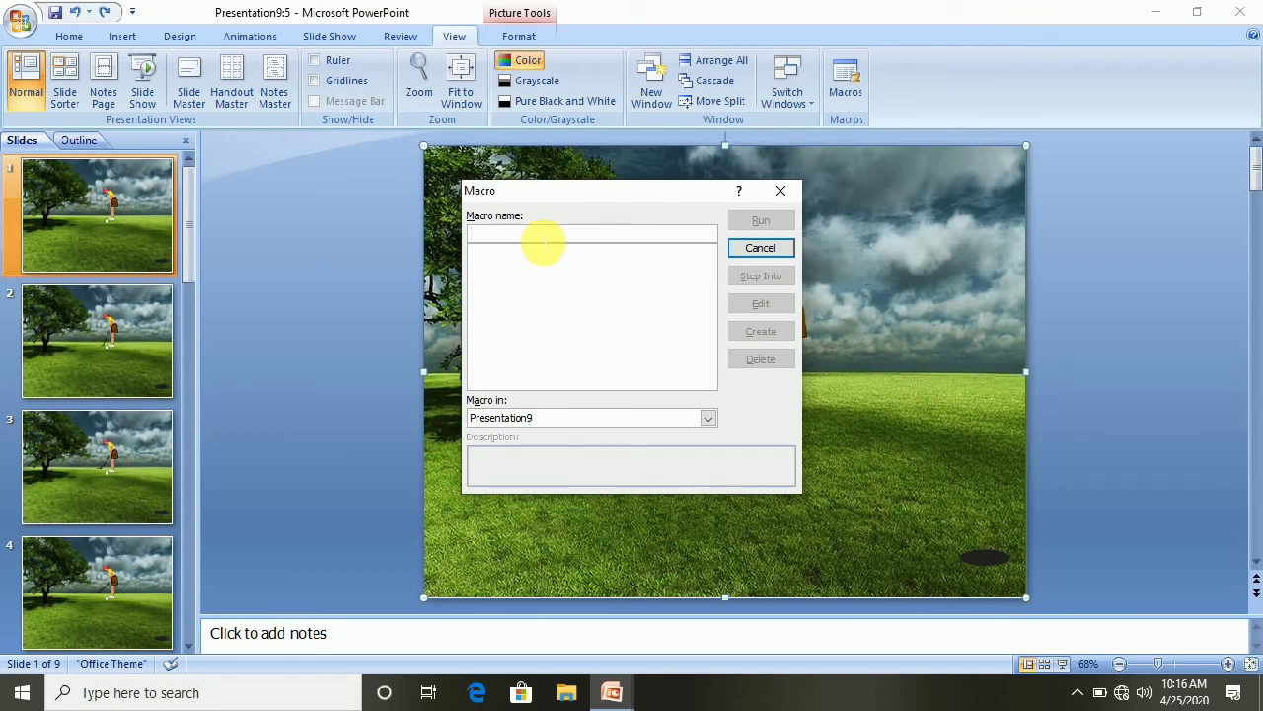
pyautogui.write('Sa')
pyautogui.press('BackSpace')
pyautogui.press('BackSpace')
pyautogui.write('Macro1')
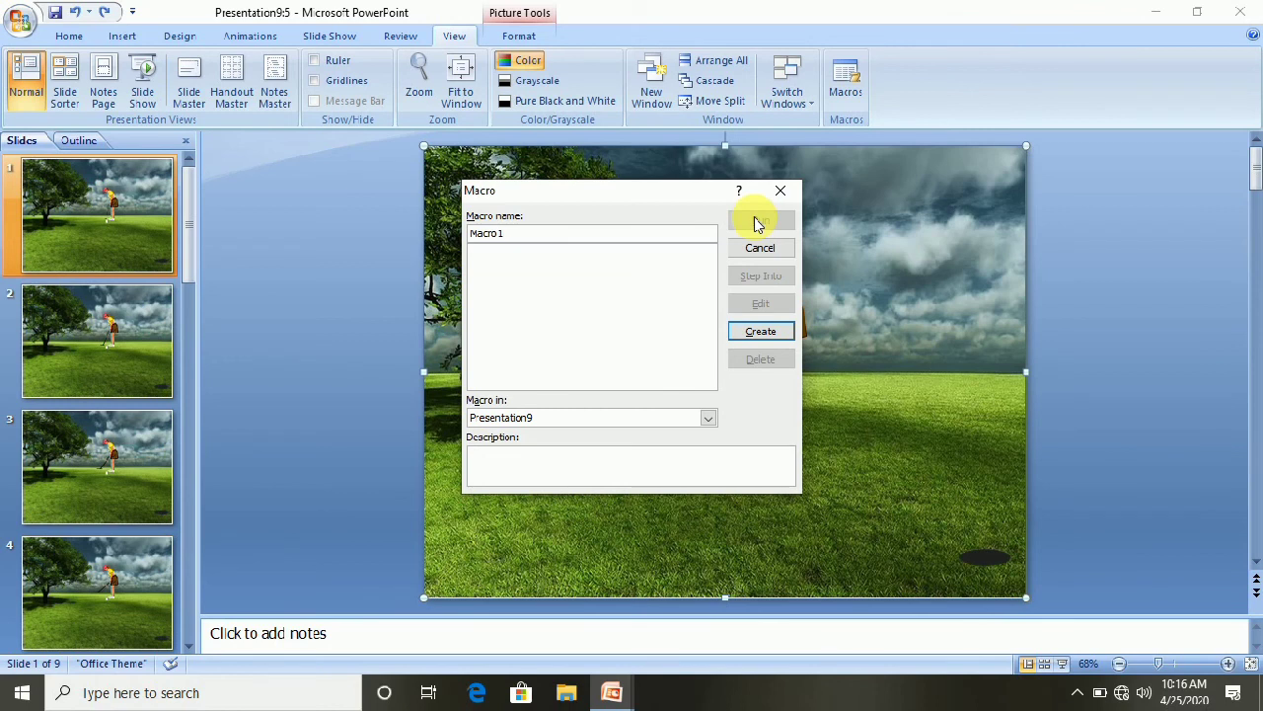
pyautogui.click(764, 336)
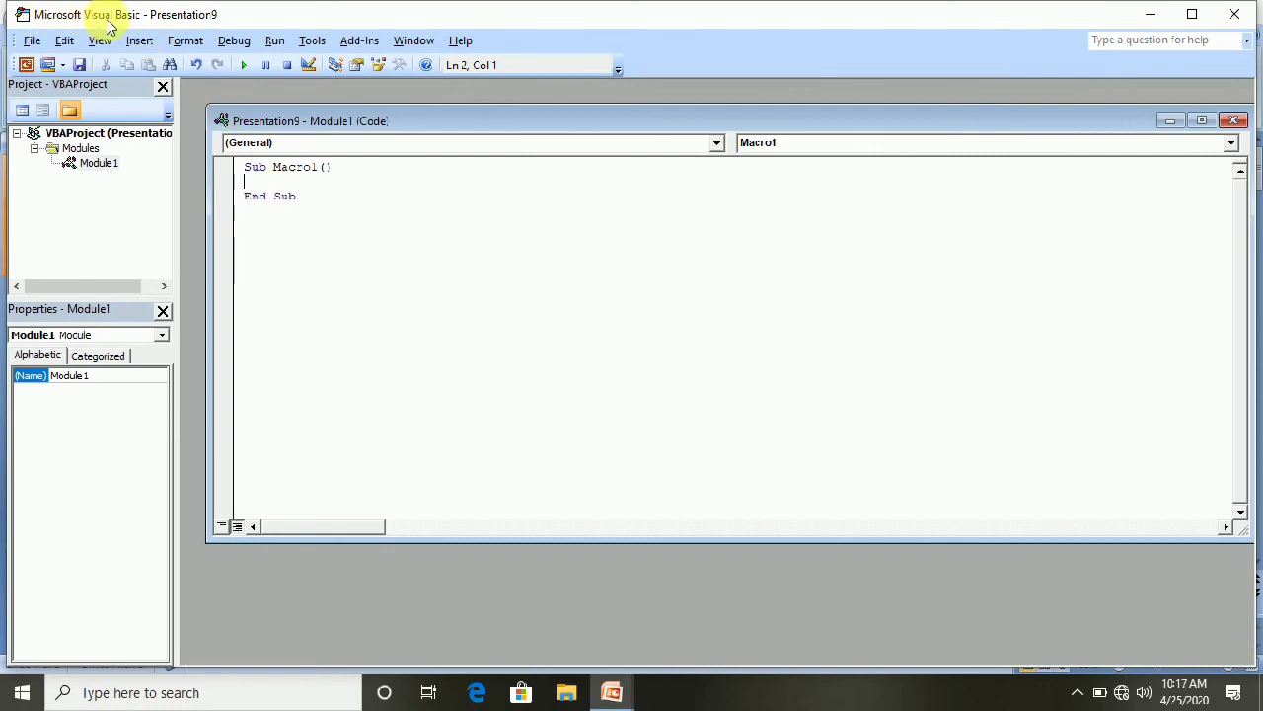
# Close the Visual Basic editor to return to the Presentation9:1 window
pyautogui.click(1235, 14)
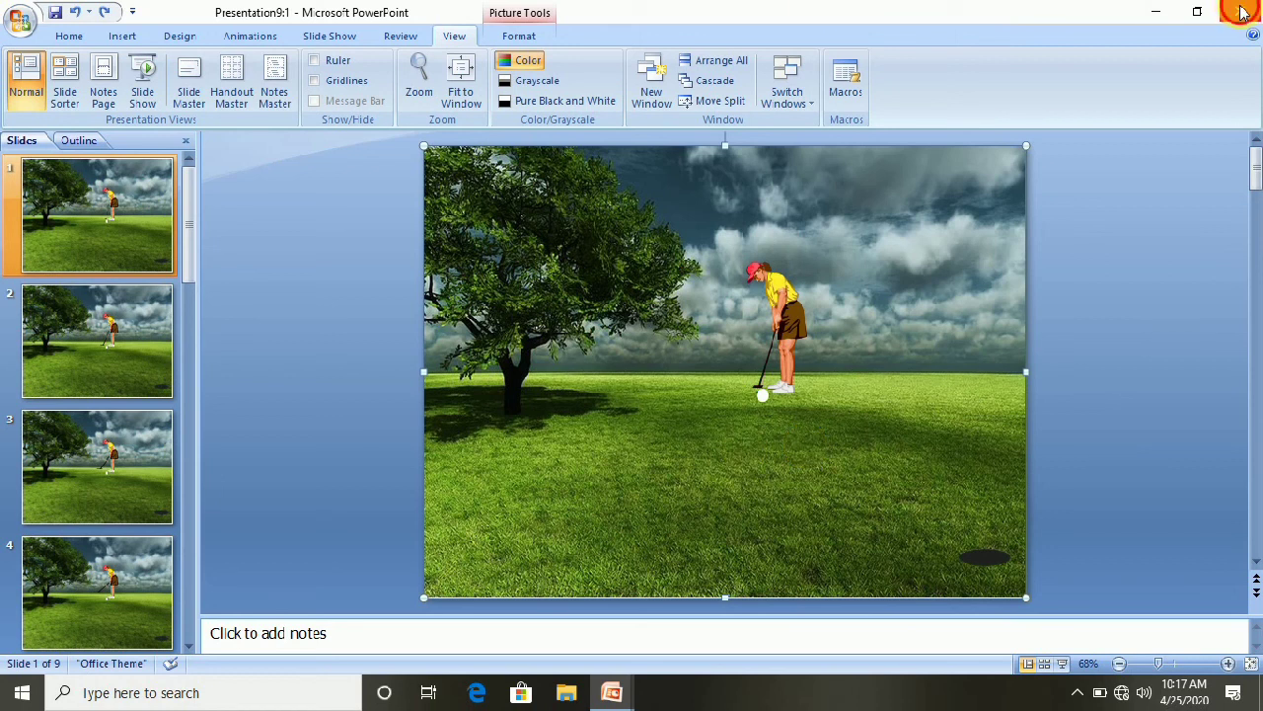
# Close the remaining Presentation9 windows, declining to save changes
pyautogui.click(889, 143)
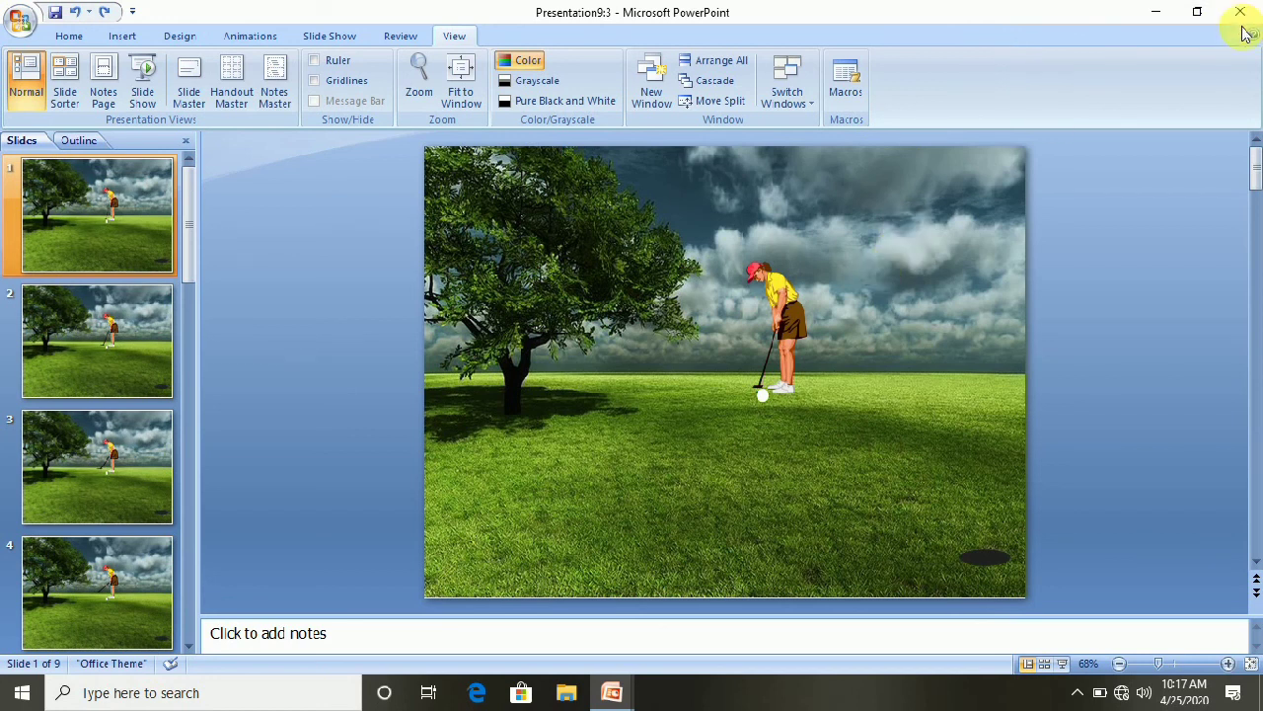
pyautogui.click(1241, 12)
pyautogui.click(1241, 10)
pyautogui.click(1241, 10)
pyautogui.click(637, 391)
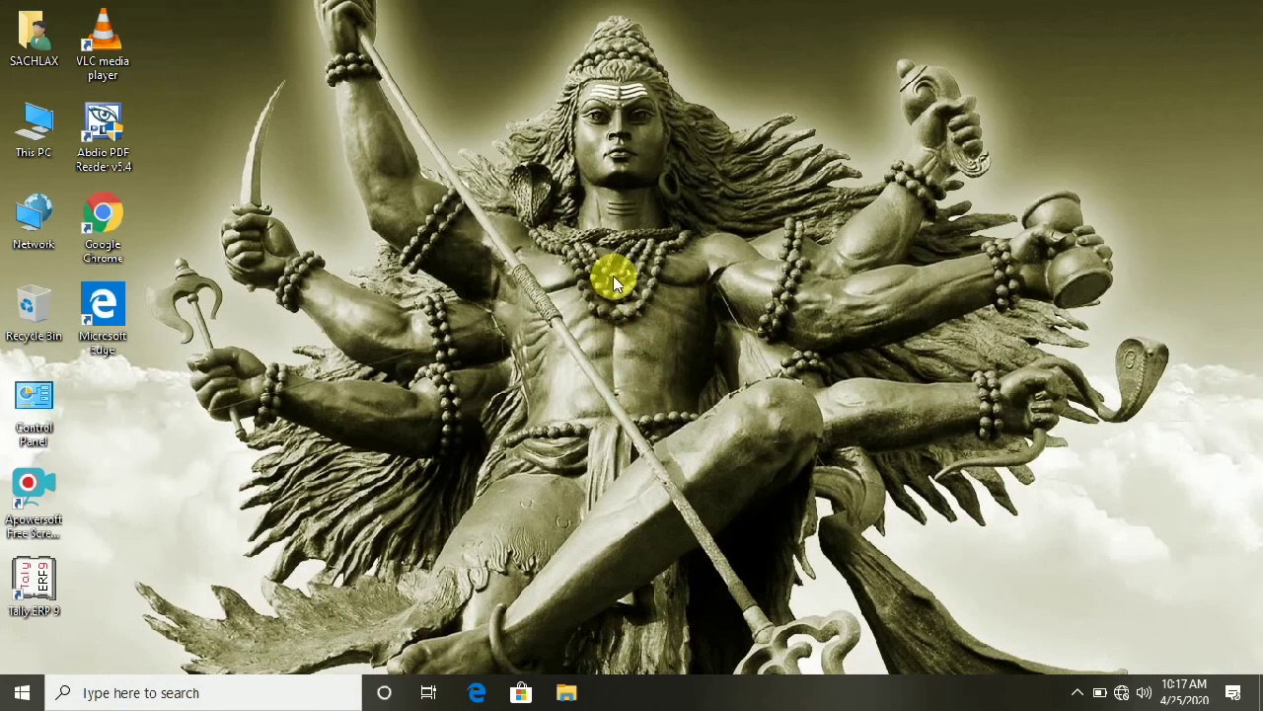
pyautogui.hotkey('ctrl', 'alt', 'p')
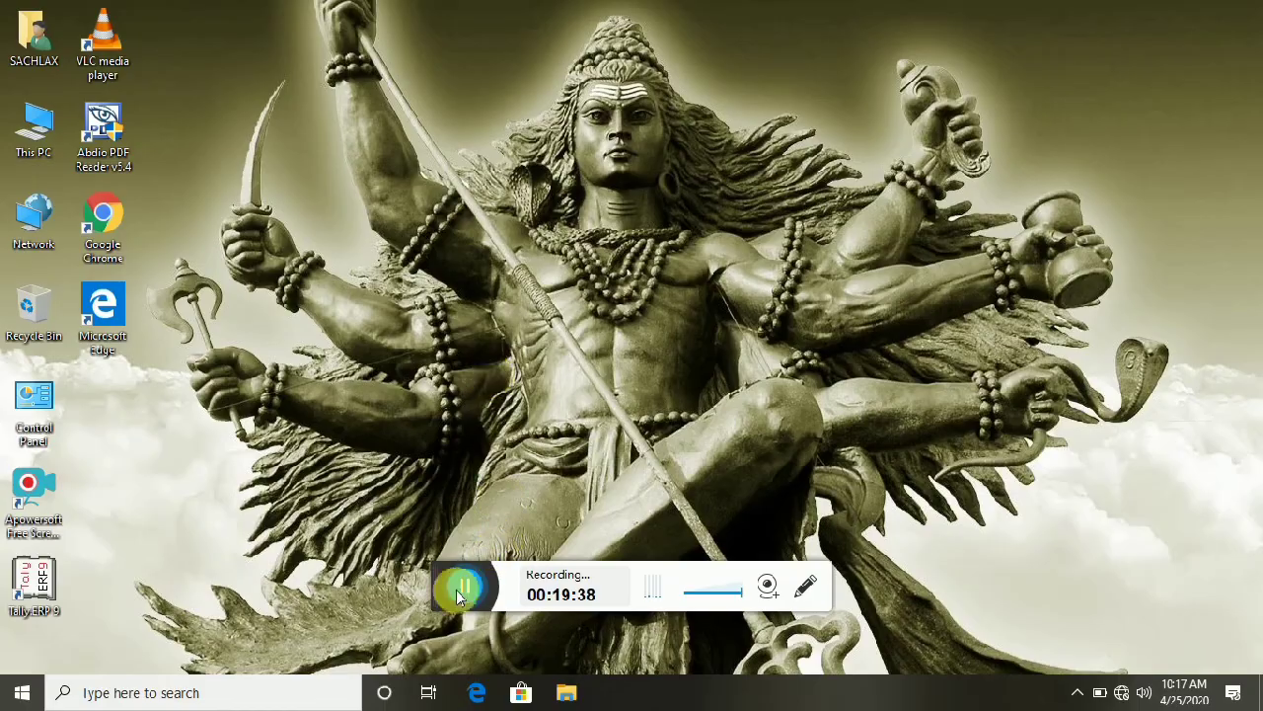